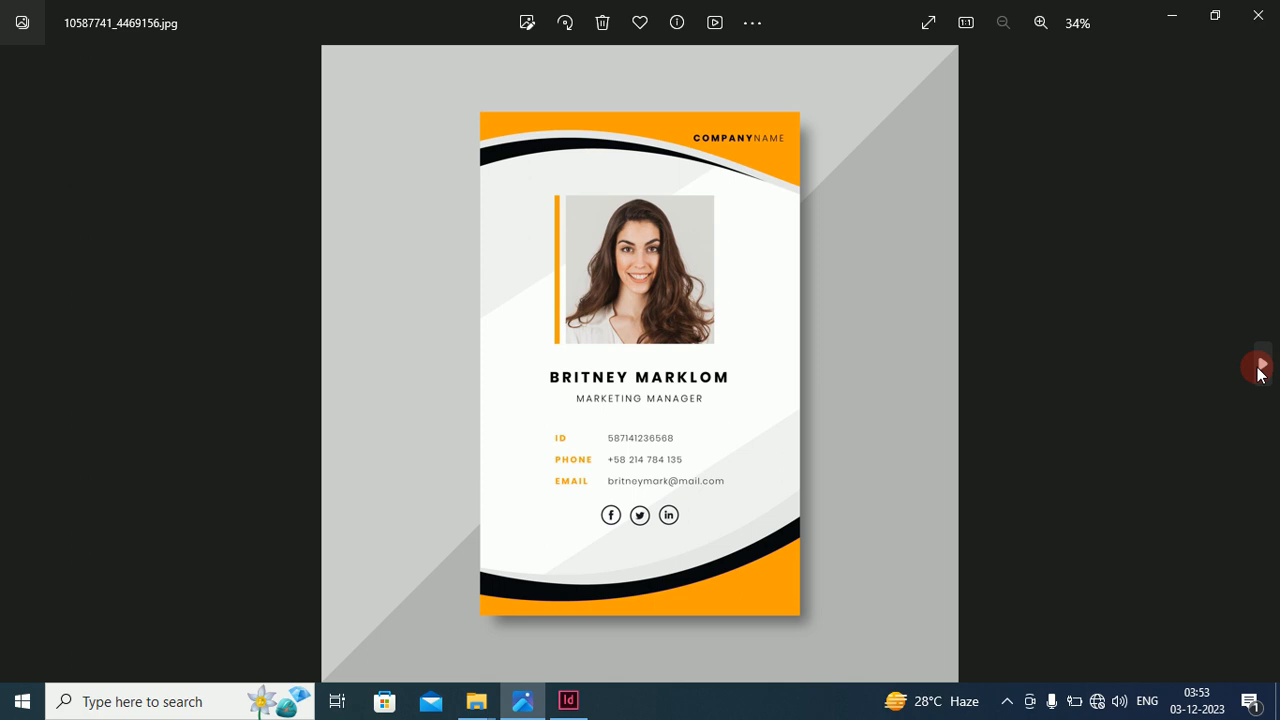
Browse the sample designs in the photo viewer, from the orange ID card to the school logo and back to the sale poster.
{"action": "left_click", "coordinate": [1260, 368]}
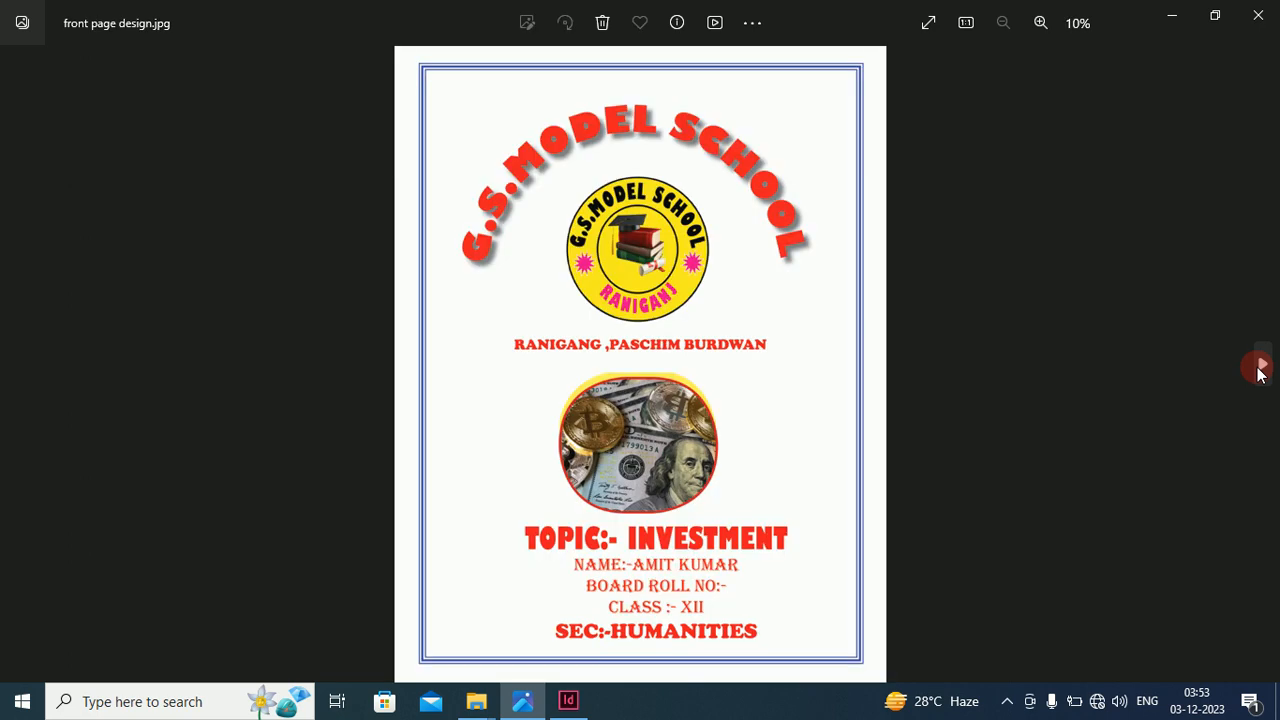
{"action": "left_click", "coordinate": [1260, 368]}
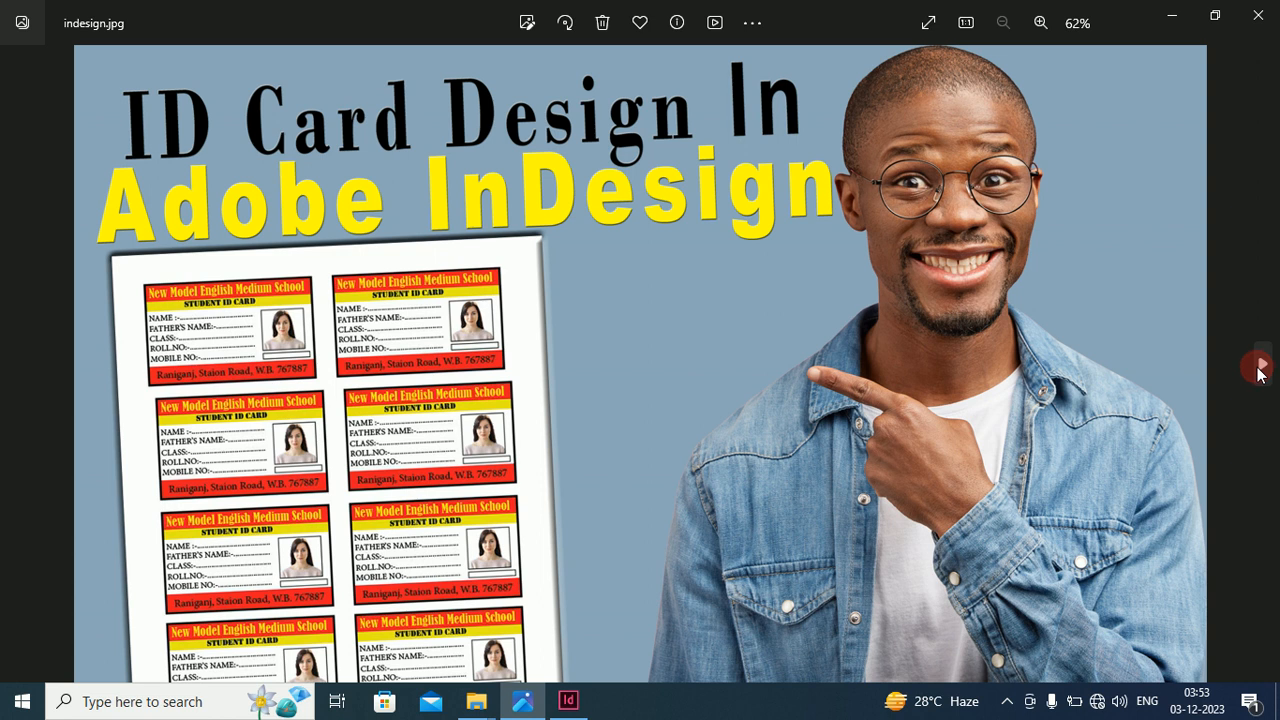
{"action": "left_click", "coordinate": [1260, 368]}
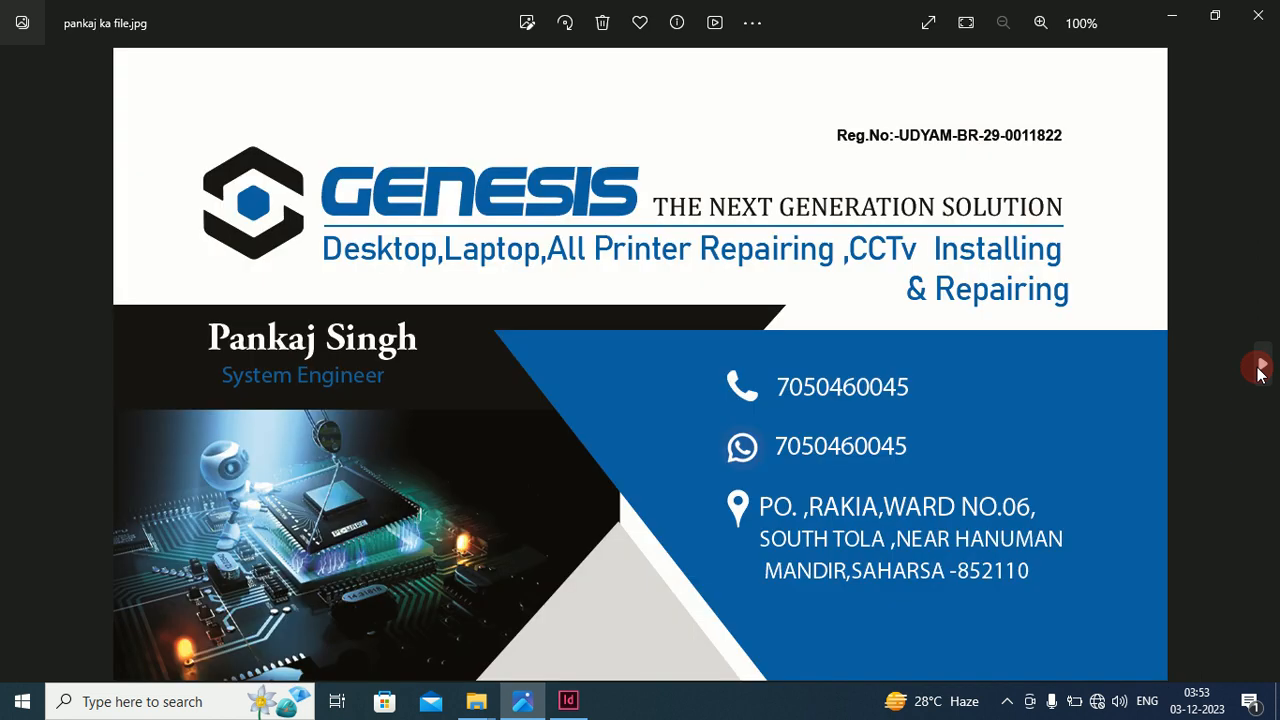
{"action": "left_click", "coordinate": [1260, 368]}
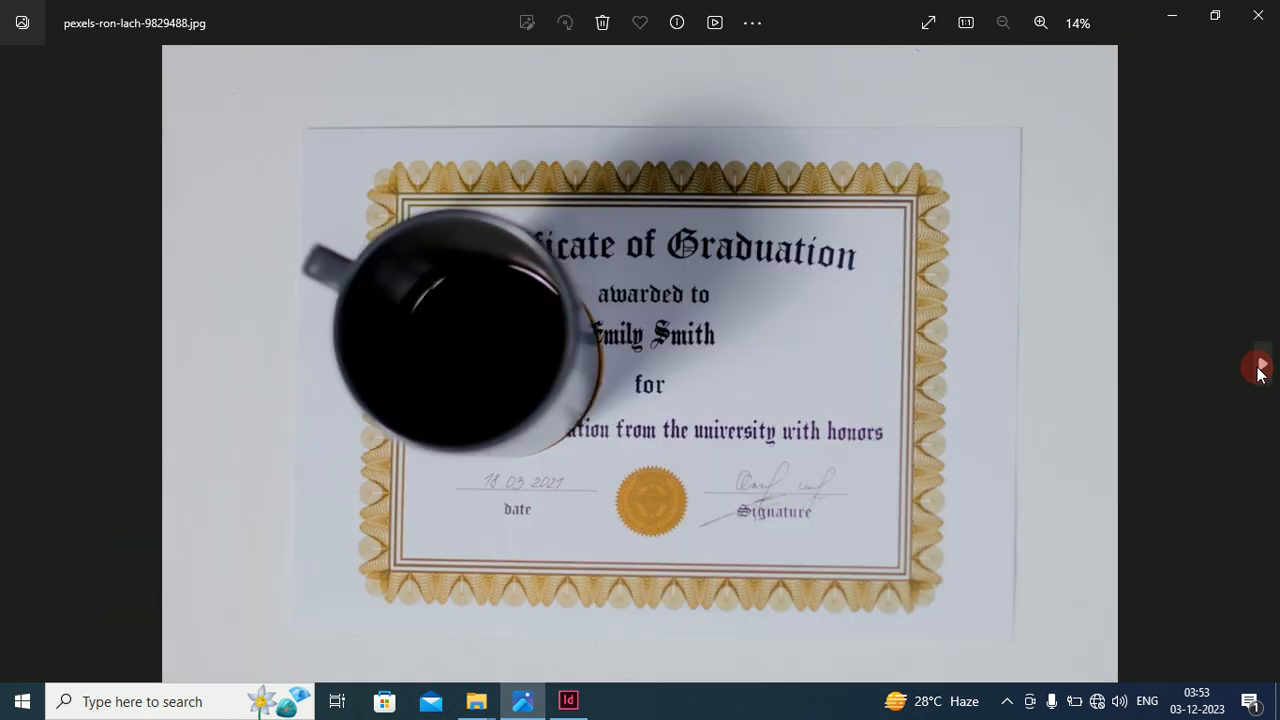
{"action": "left_click", "coordinate": [1260, 368]}
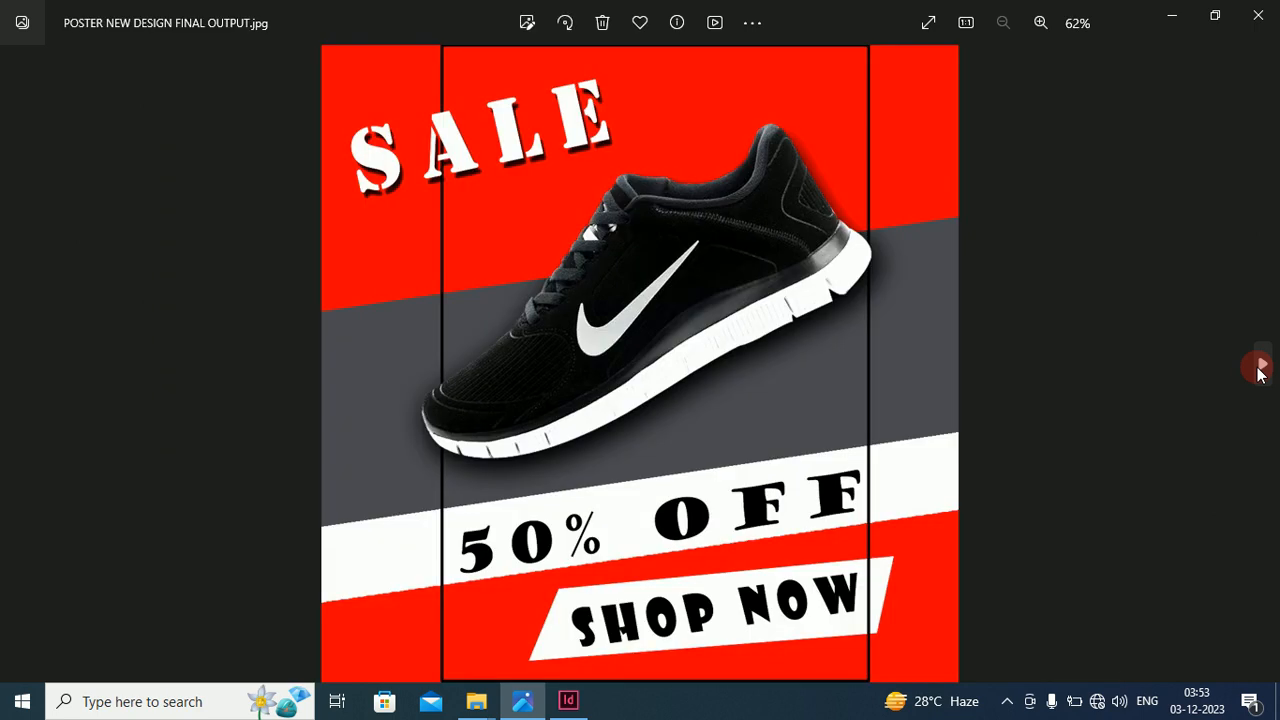
{"action": "left_click", "coordinate": [1260, 368]}
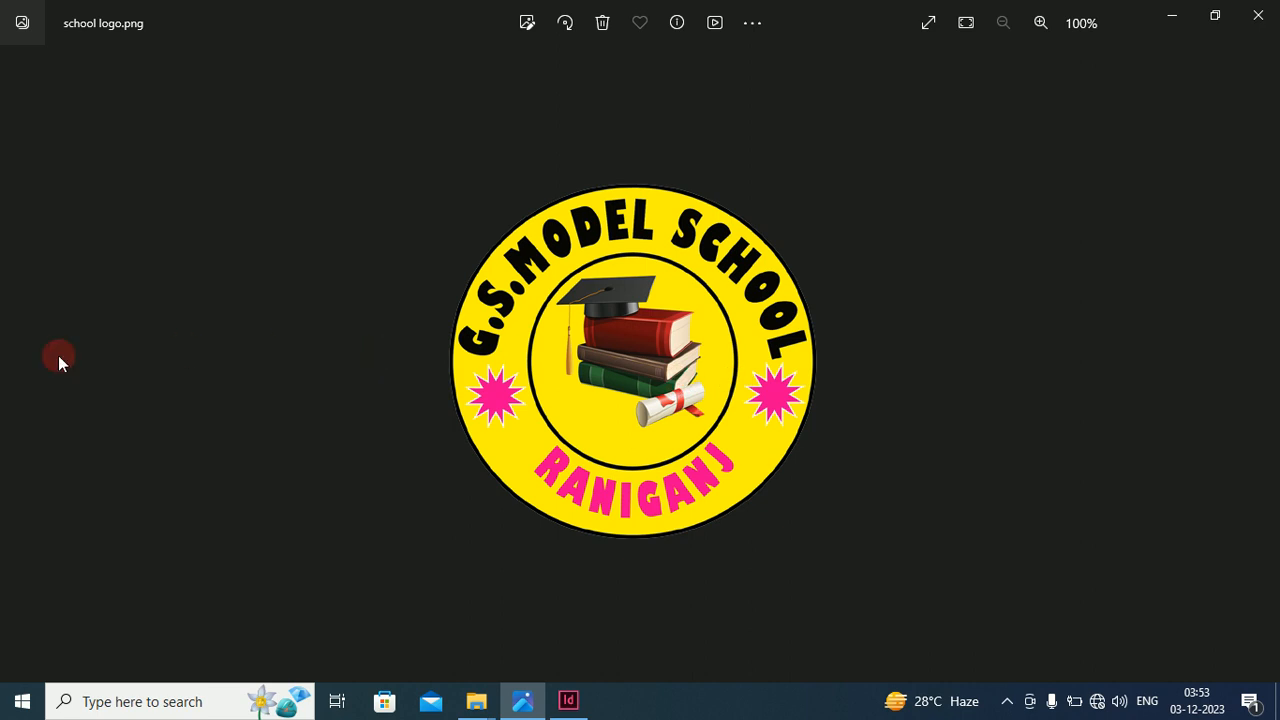
{"action": "left_click", "coordinate": [28, 362]}
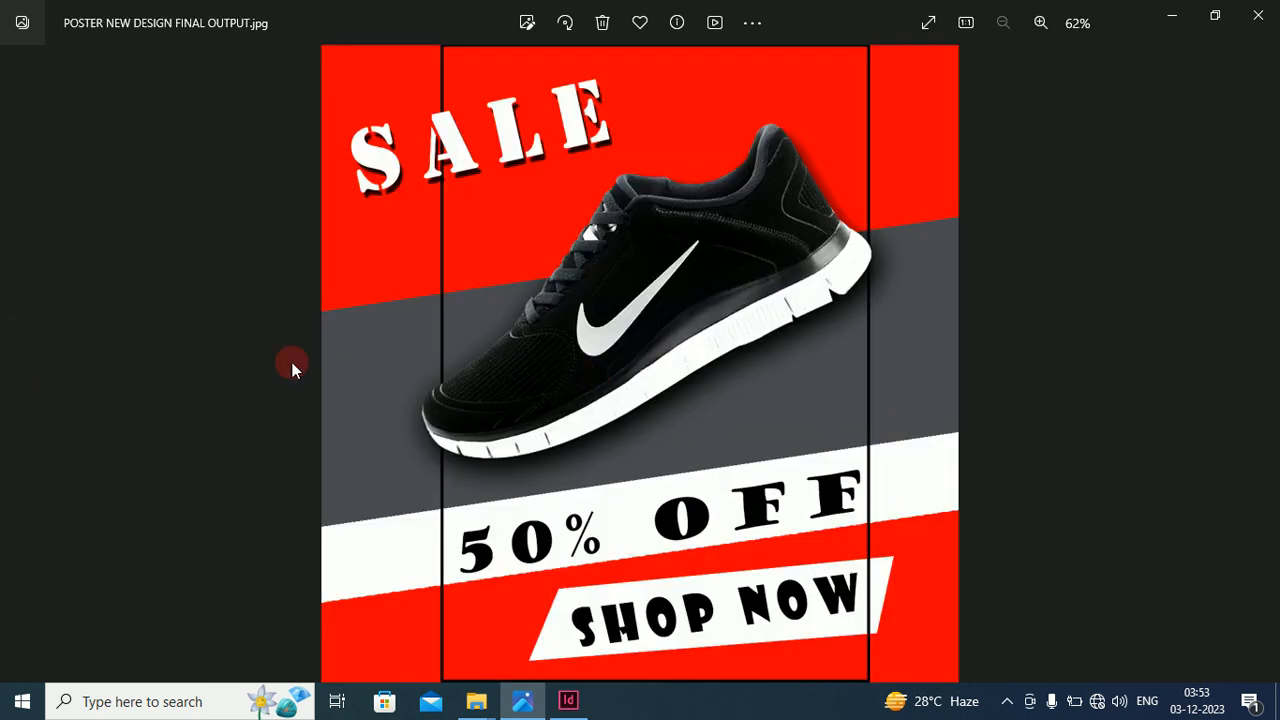
{"action": "left_click", "coordinate": [204, 370]}
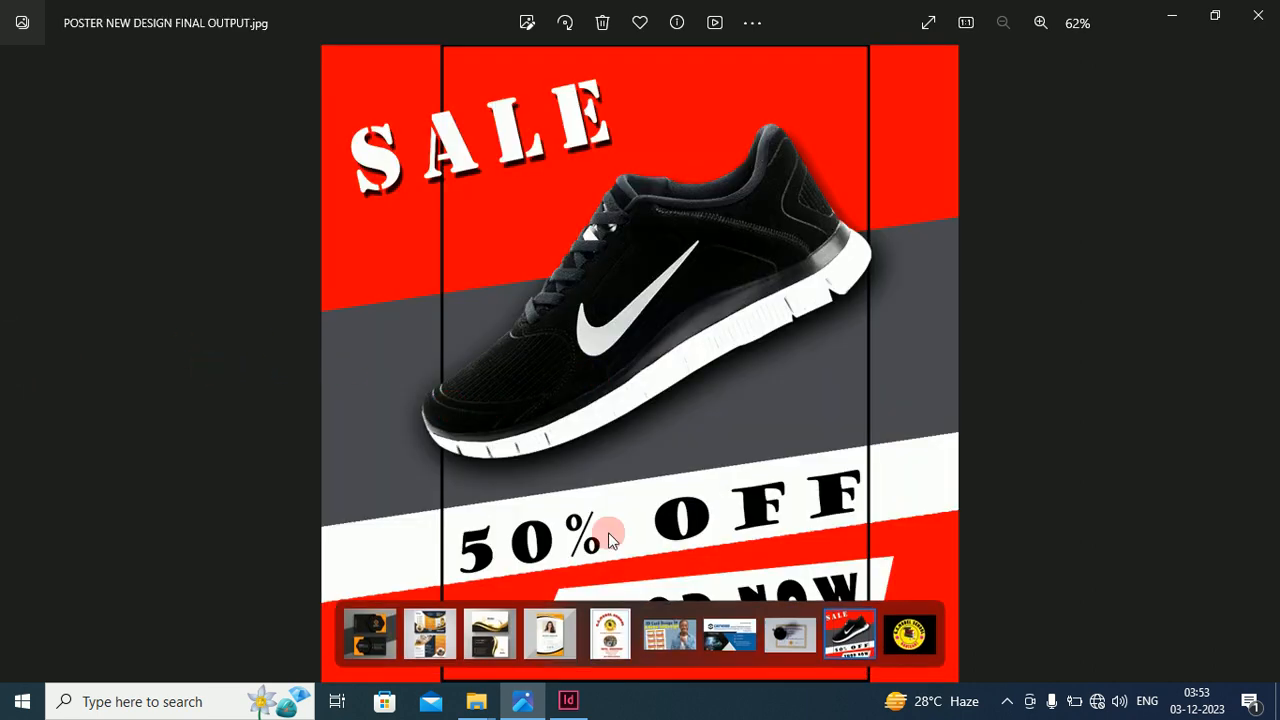
Switch to the Adobe InDesign home screen.
{"action": "left_click", "coordinate": [568, 700]}
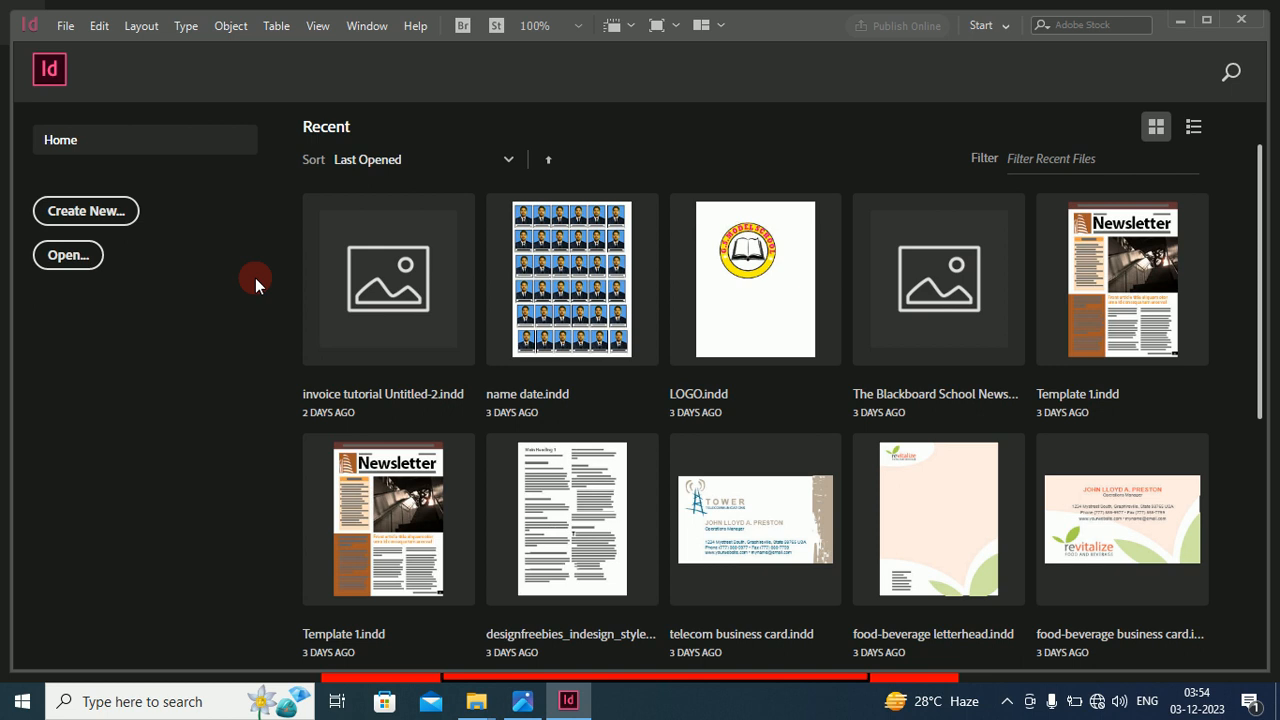
{"action": "left_click", "coordinate": [24, 703]}
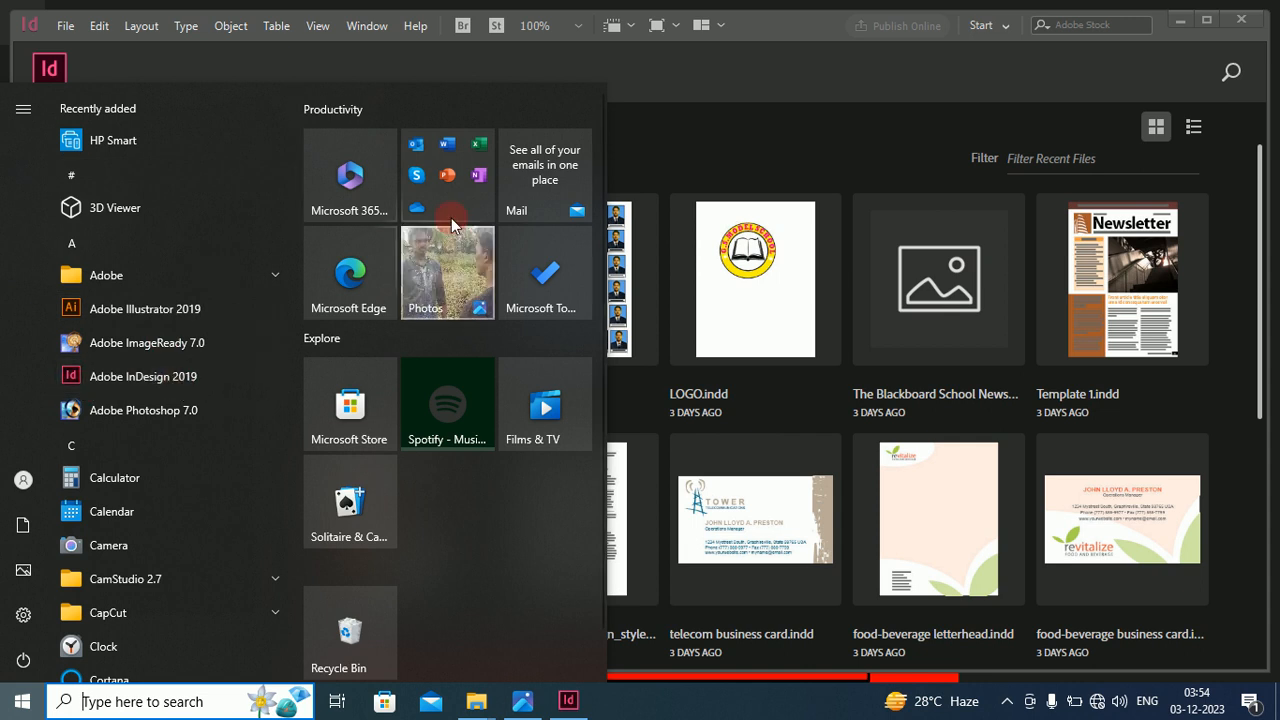
{"action": "left_click", "coordinate": [657, 155]}
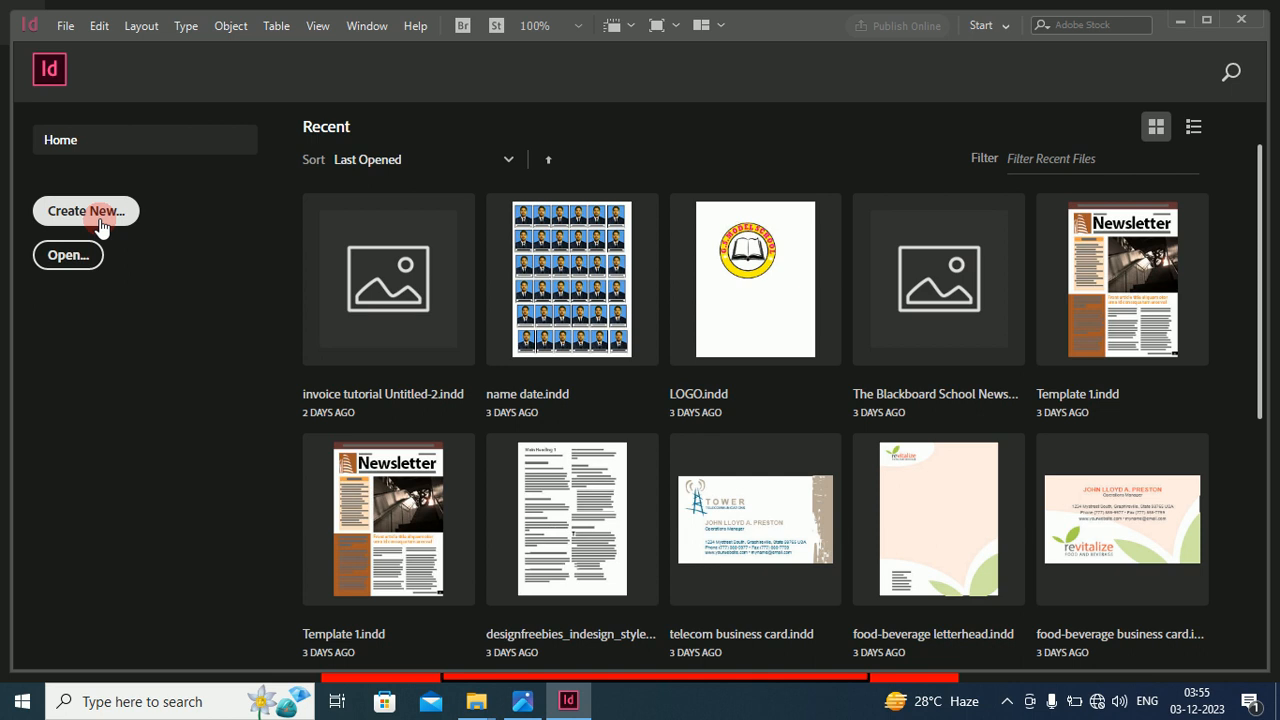
{"action": "left_click", "coordinate": [66, 26]}
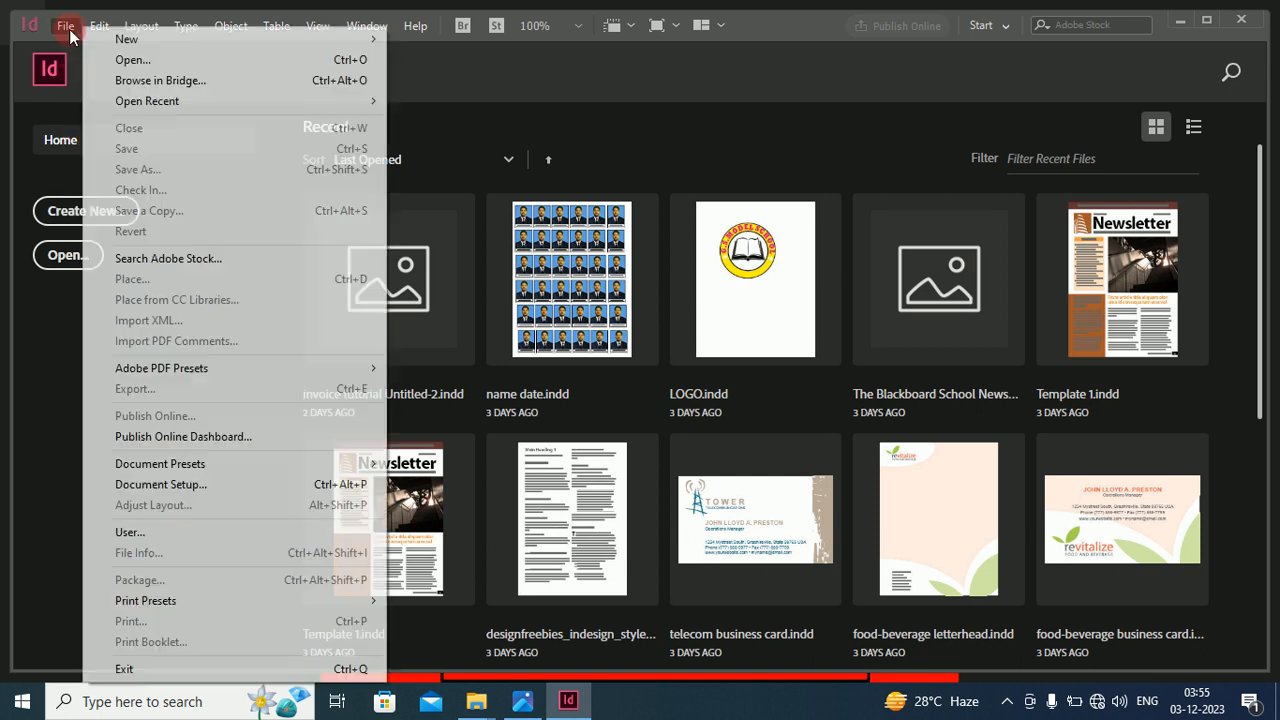
{"action": "mouse_move", "coordinate": [176, 42]}
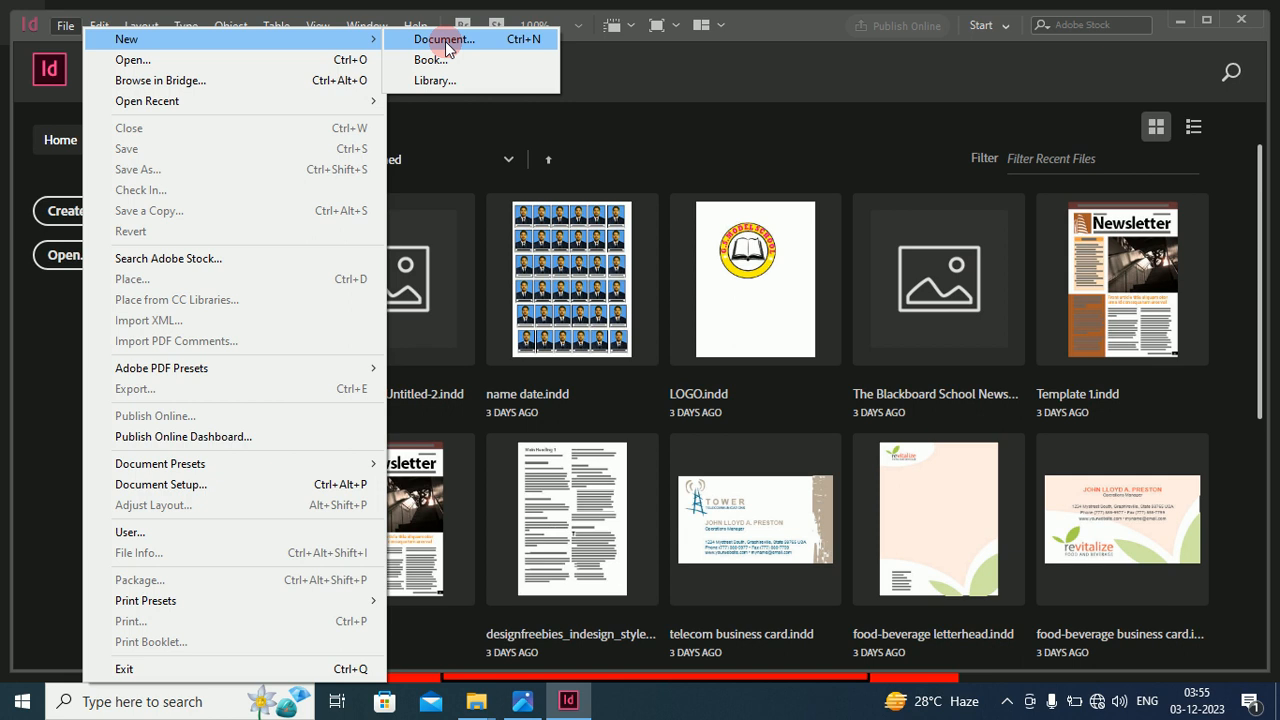
{"action": "left_click", "coordinate": [618, 132]}
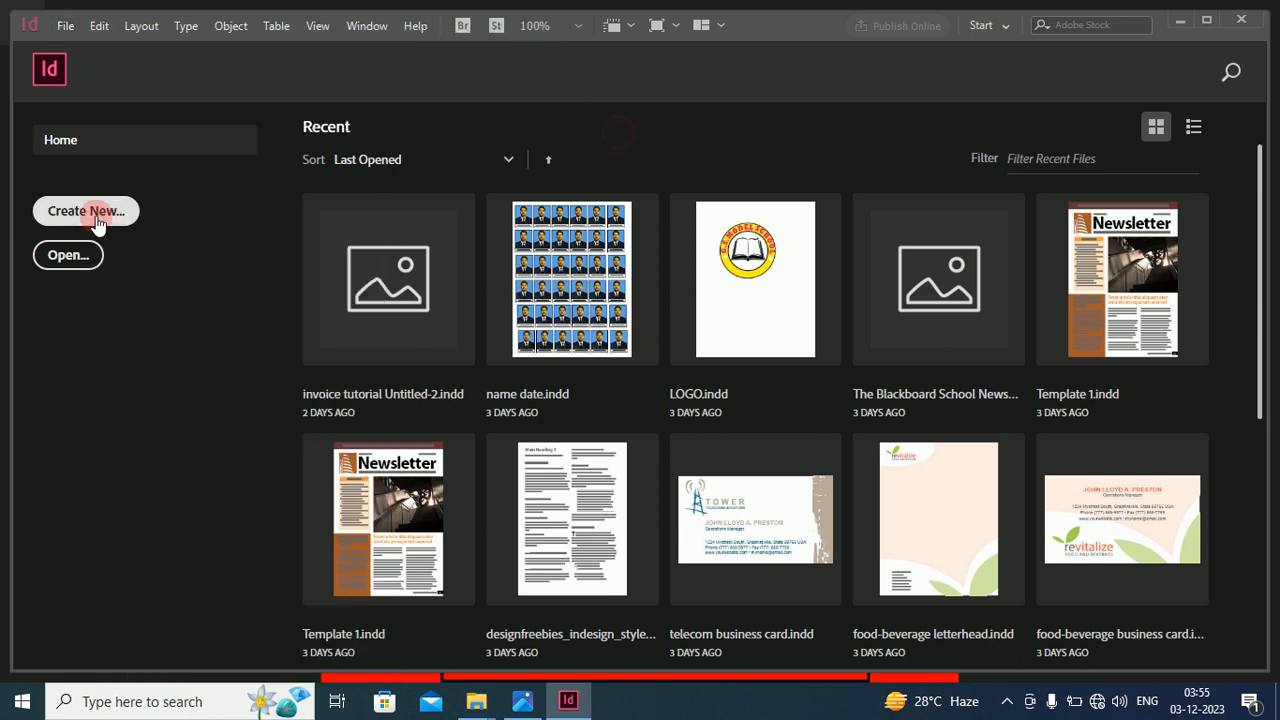
Start setting up a new document and look through the saved, print, web and mobile presets.
{"action": "left_click", "coordinate": [98, 222]}
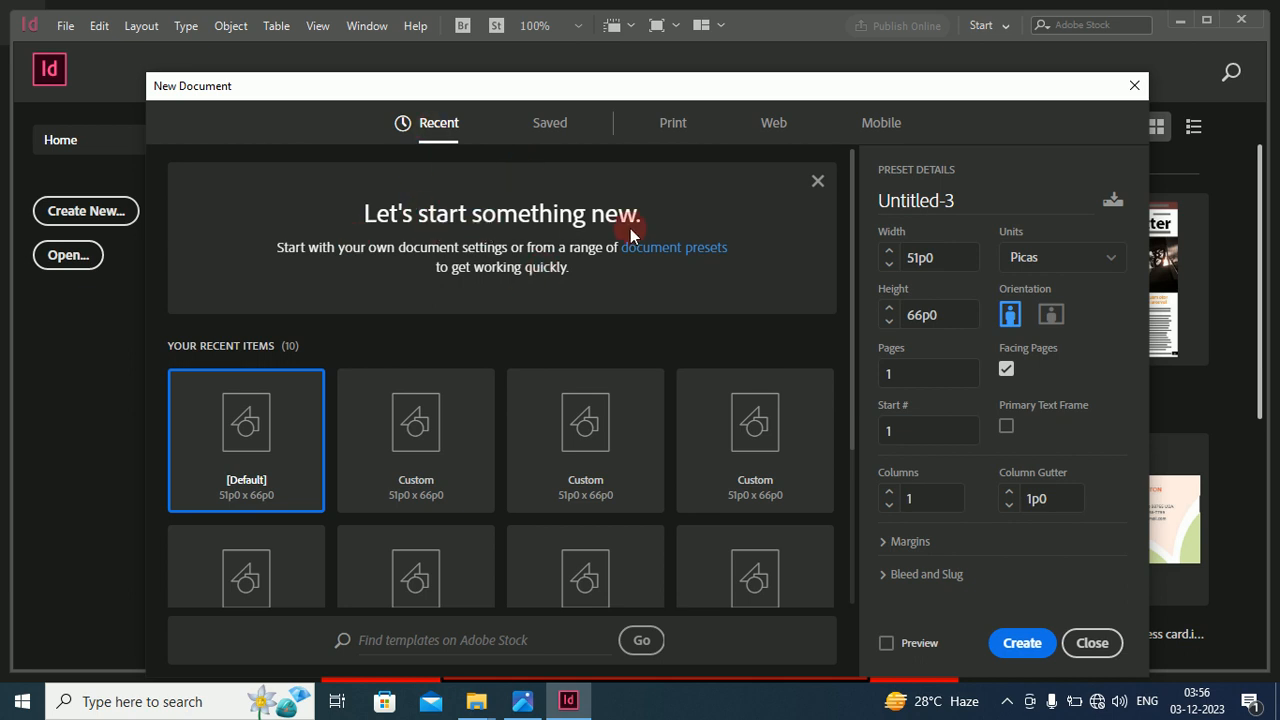
{"action": "left_click", "coordinate": [557, 130]}
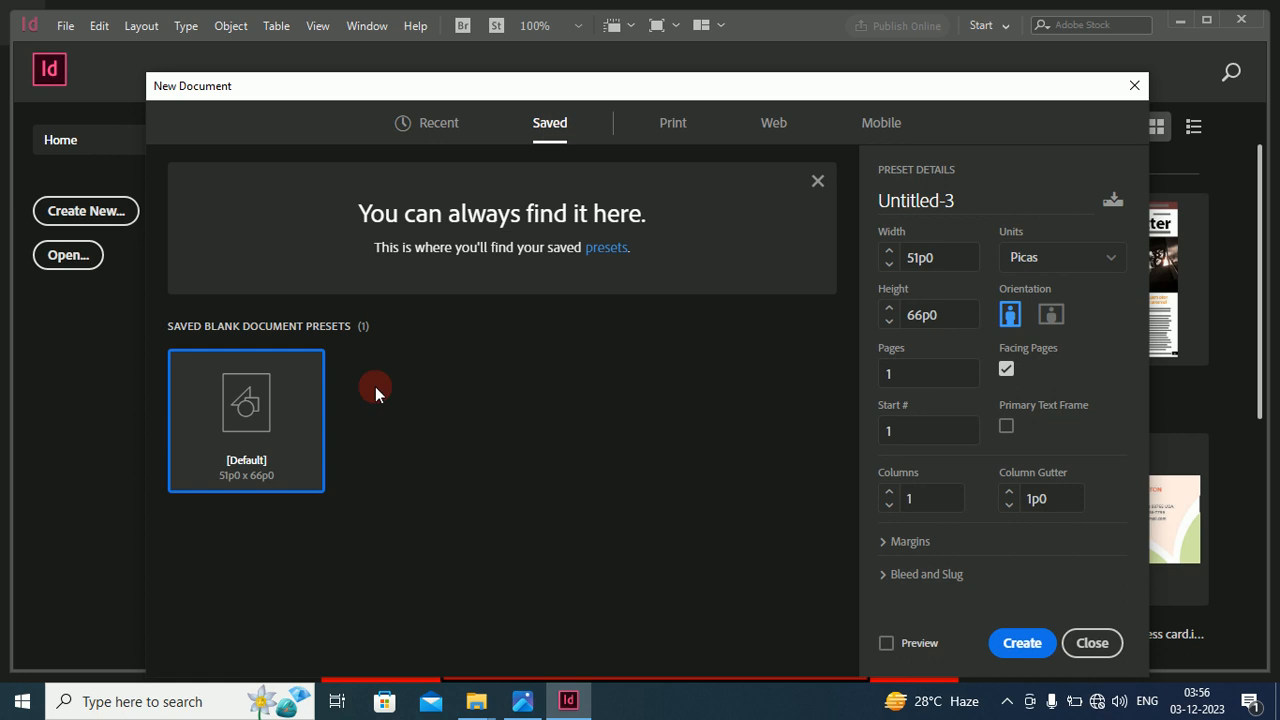
{"action": "left_click", "coordinate": [672, 131]}
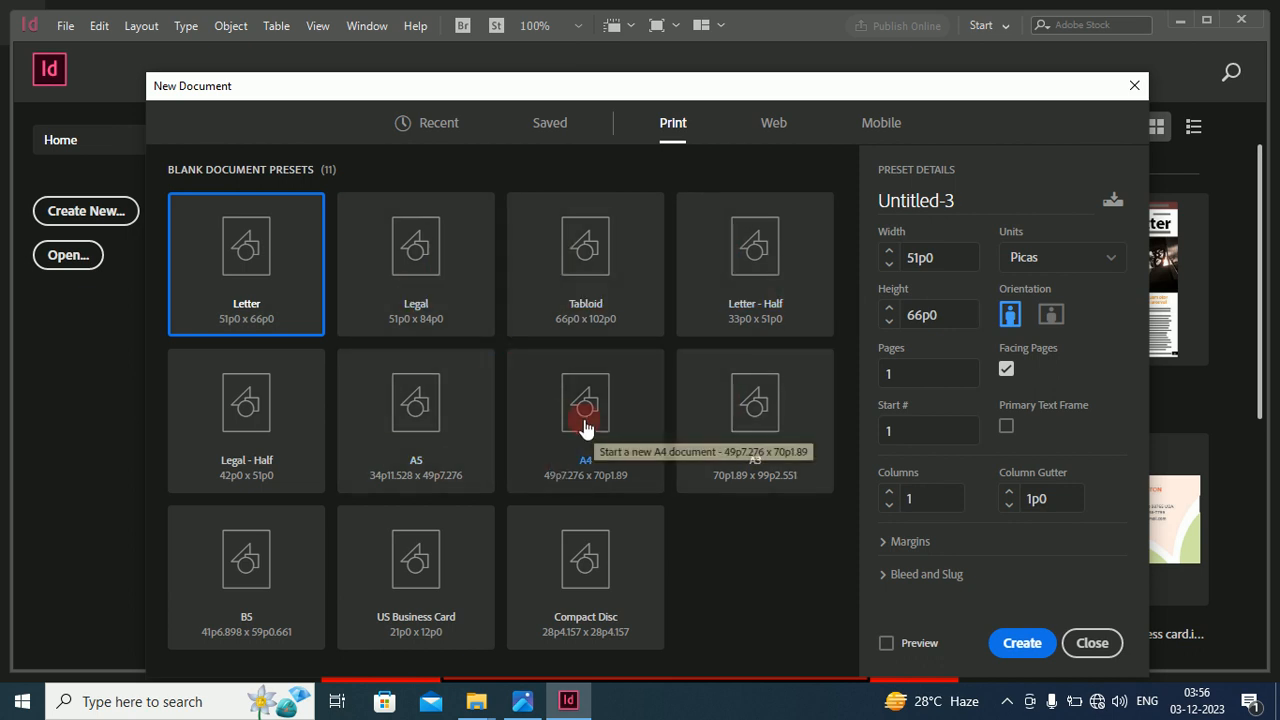
{"action": "left_click", "coordinate": [774, 124]}
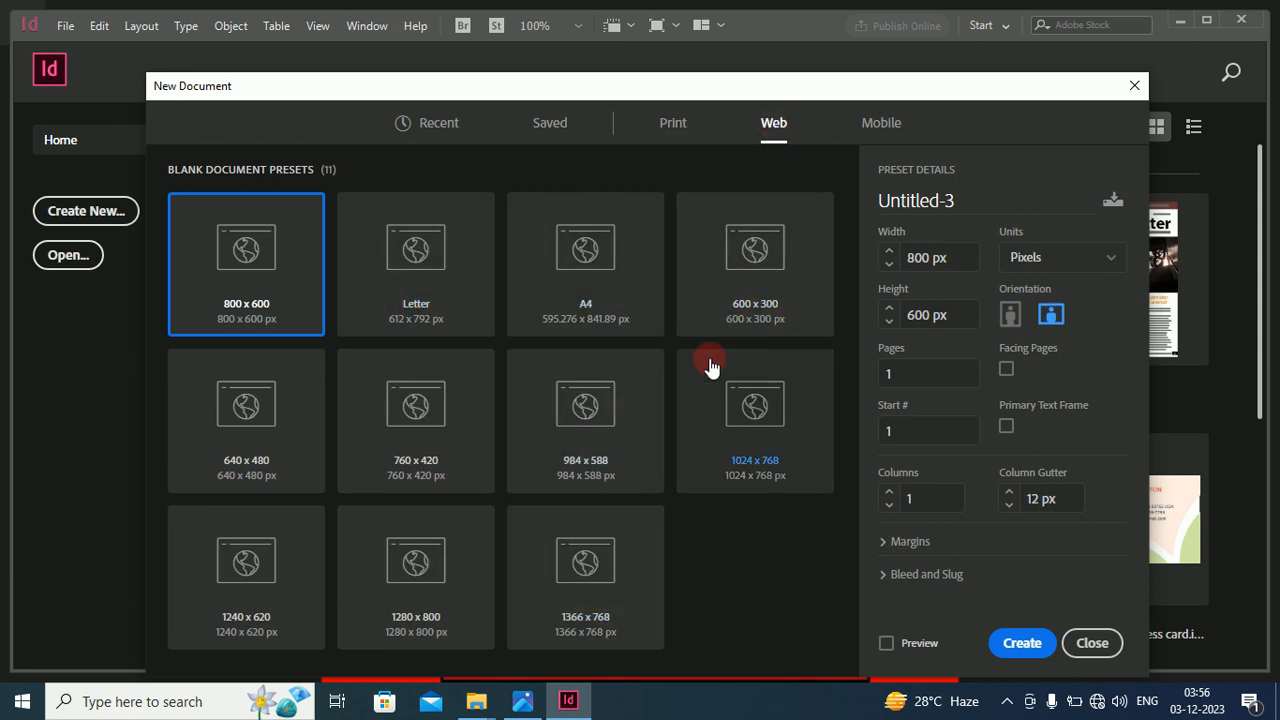
{"action": "left_click", "coordinate": [880, 124]}
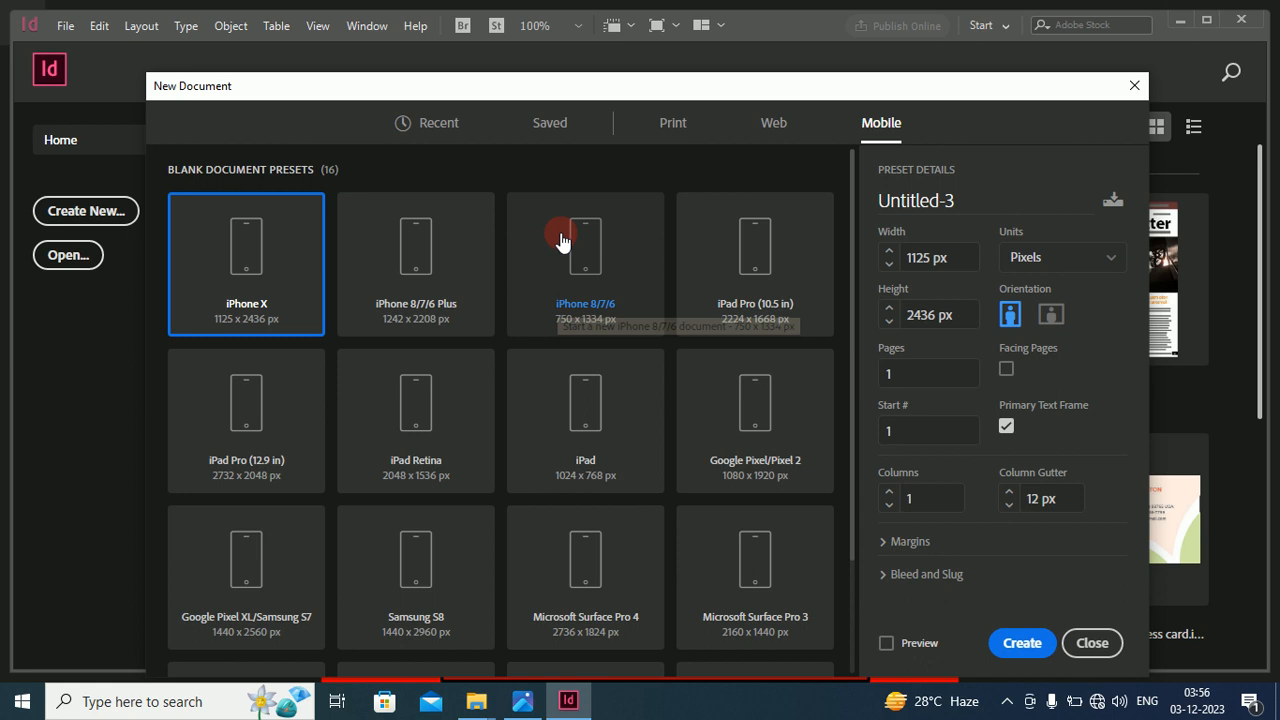
Choose the A4 print preset for the new document and set its units to millimeters.
{"action": "left_click", "coordinate": [672, 128]}
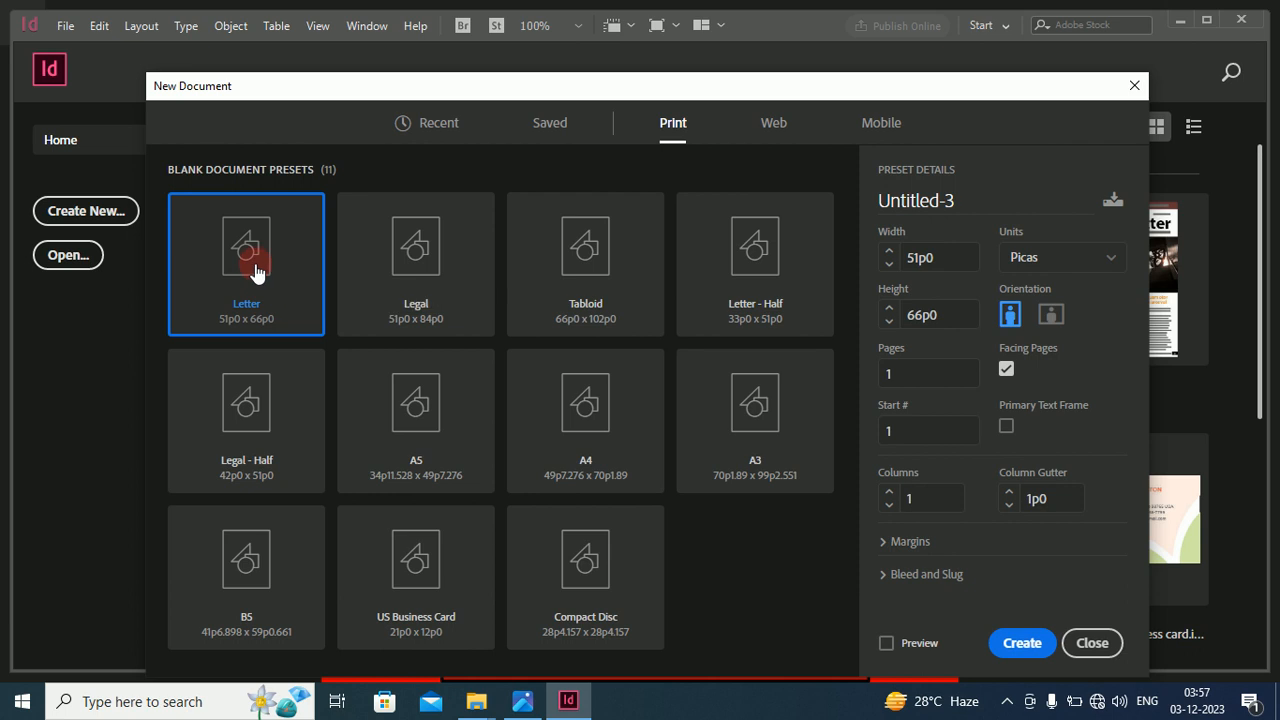
{"action": "left_click", "coordinate": [588, 445]}
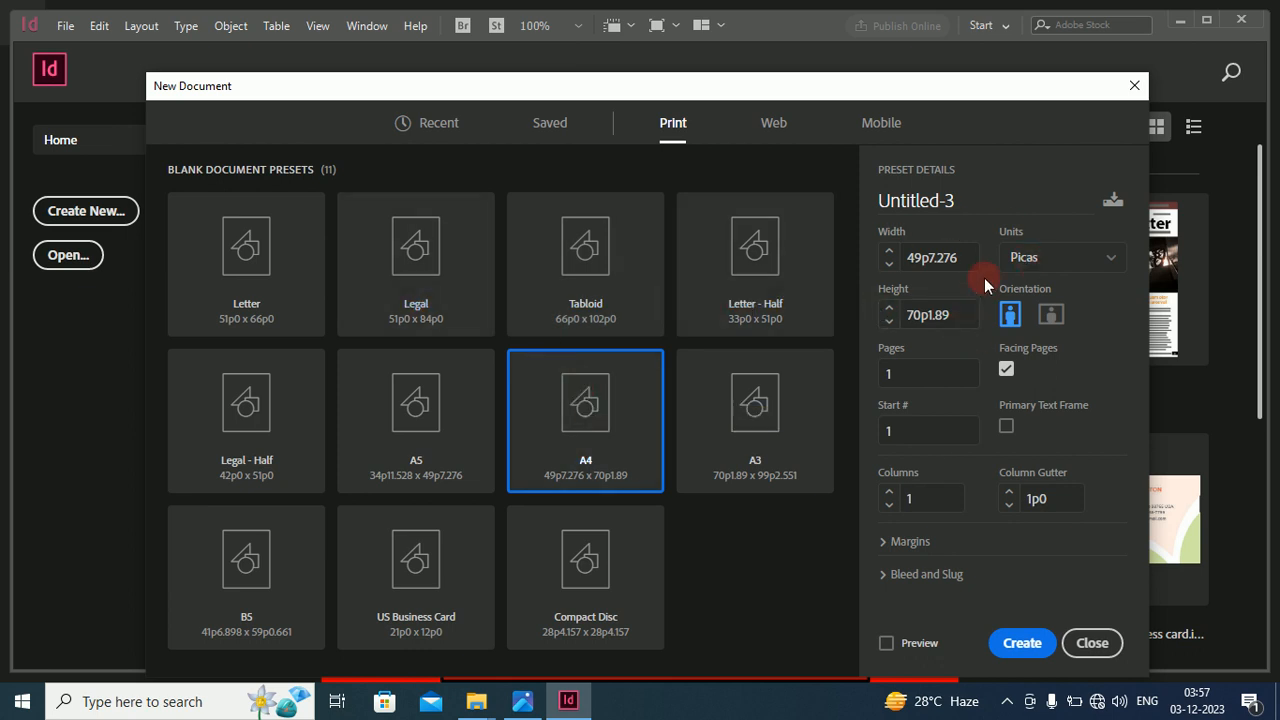
{"action": "left_click", "coordinate": [1045, 264]}
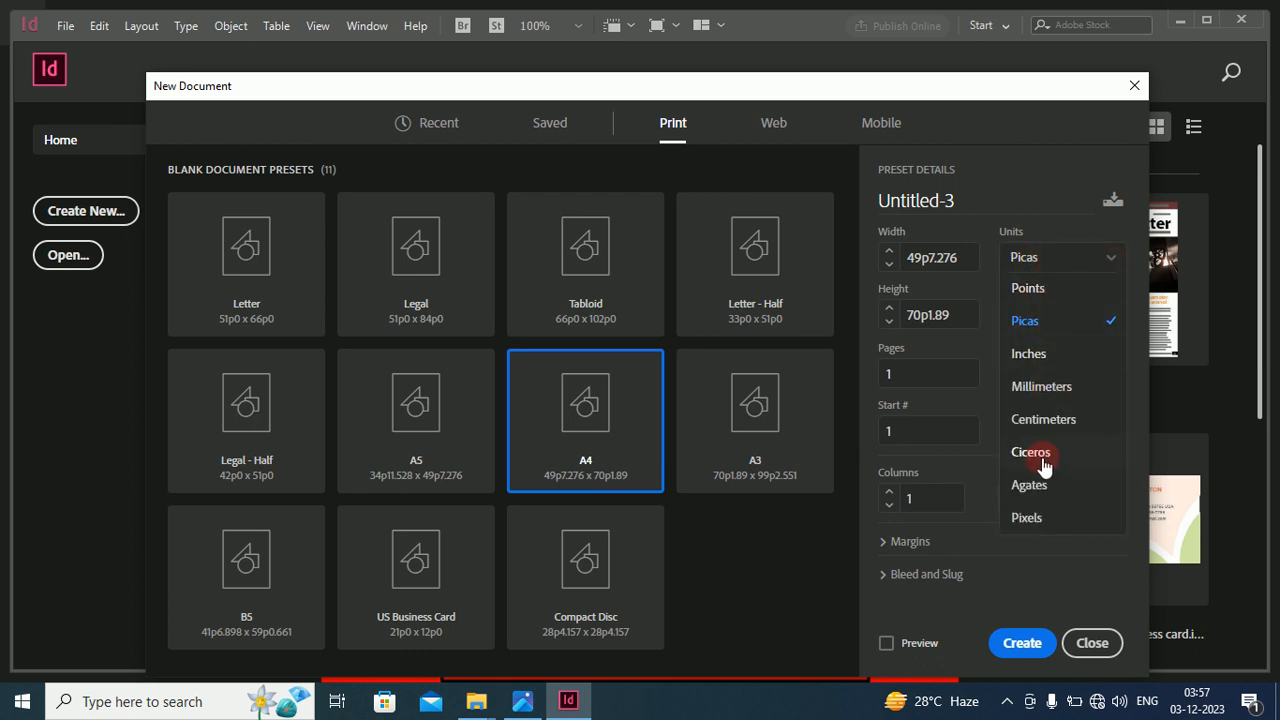
{"action": "left_click", "coordinate": [1043, 388]}
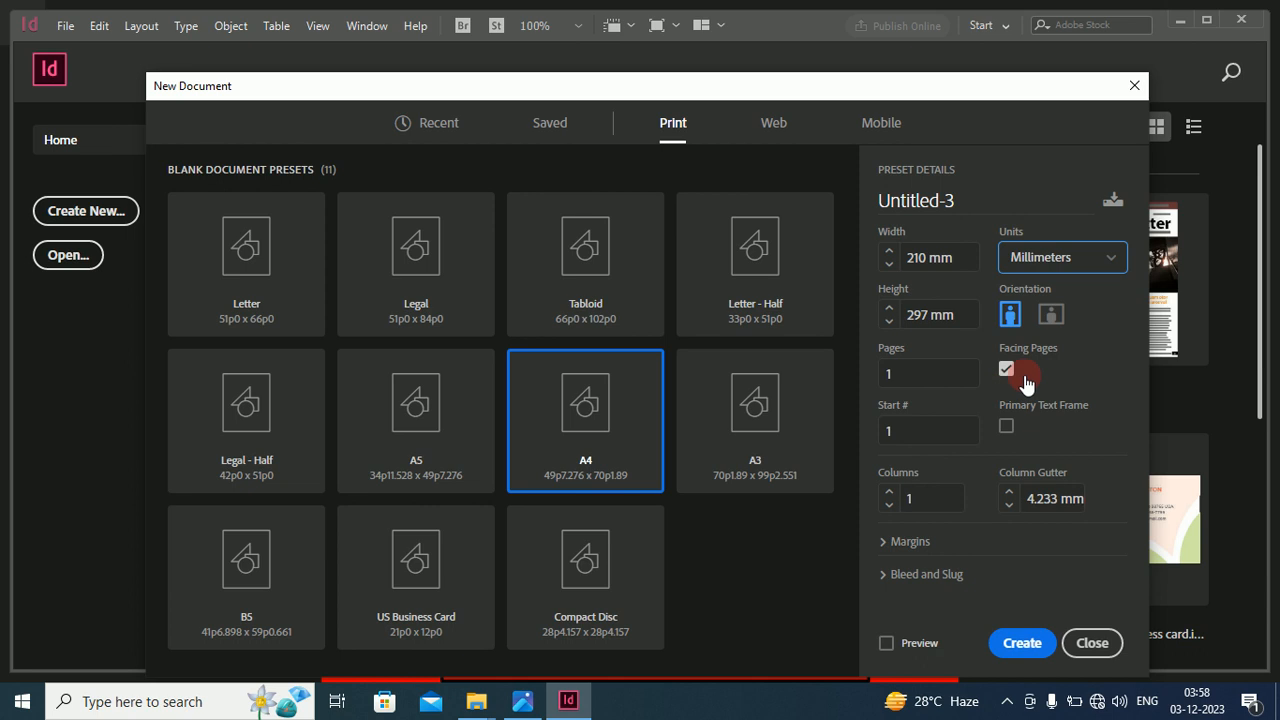
Create the A4 document with facing pages off and preview on, after reviewing its margin, bleed and slug settings.
{"action": "left_click", "coordinate": [1006, 370]}
{"action": "left_click", "coordinate": [884, 545]}
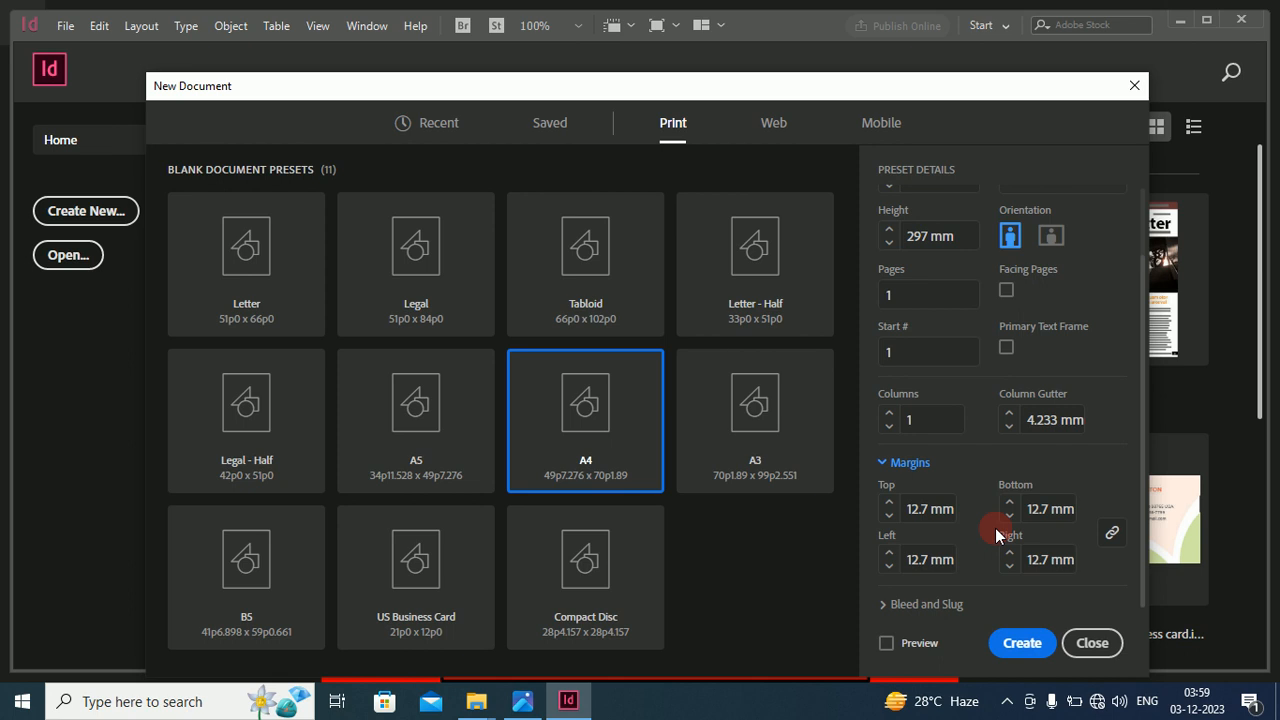
{"action": "left_click", "coordinate": [886, 606]}
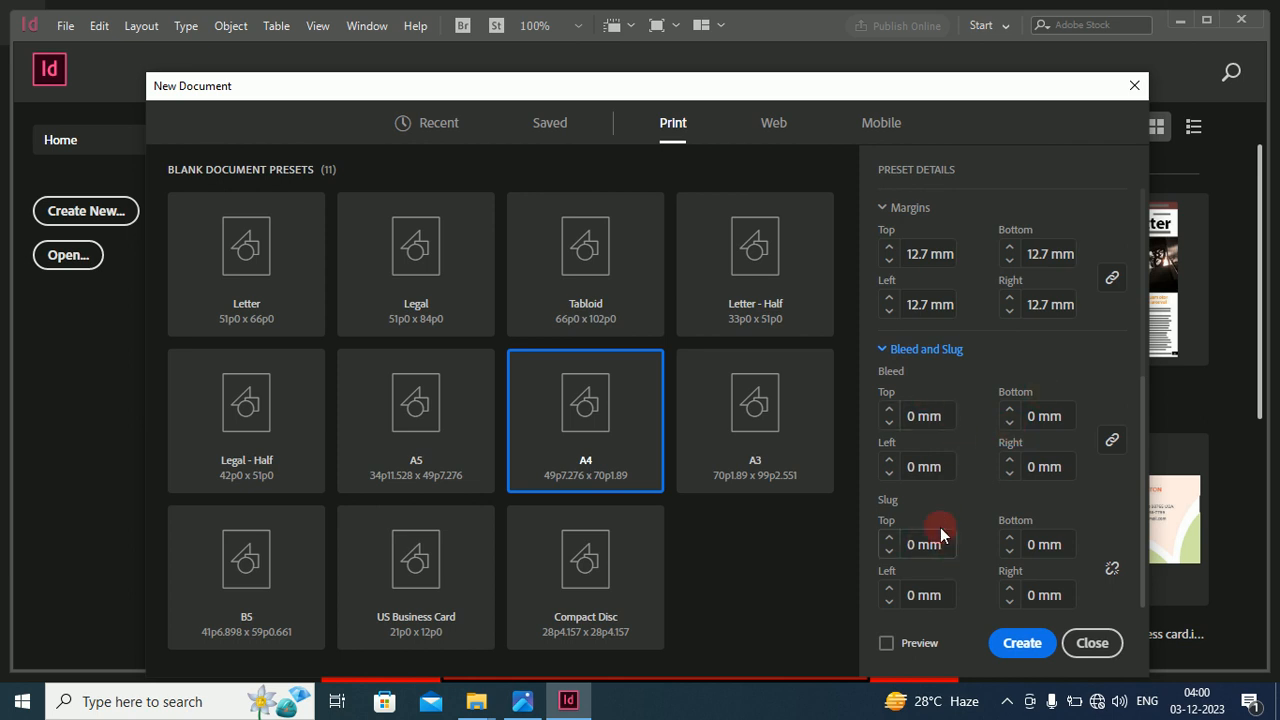
{"action": "left_click", "coordinate": [886, 643]}
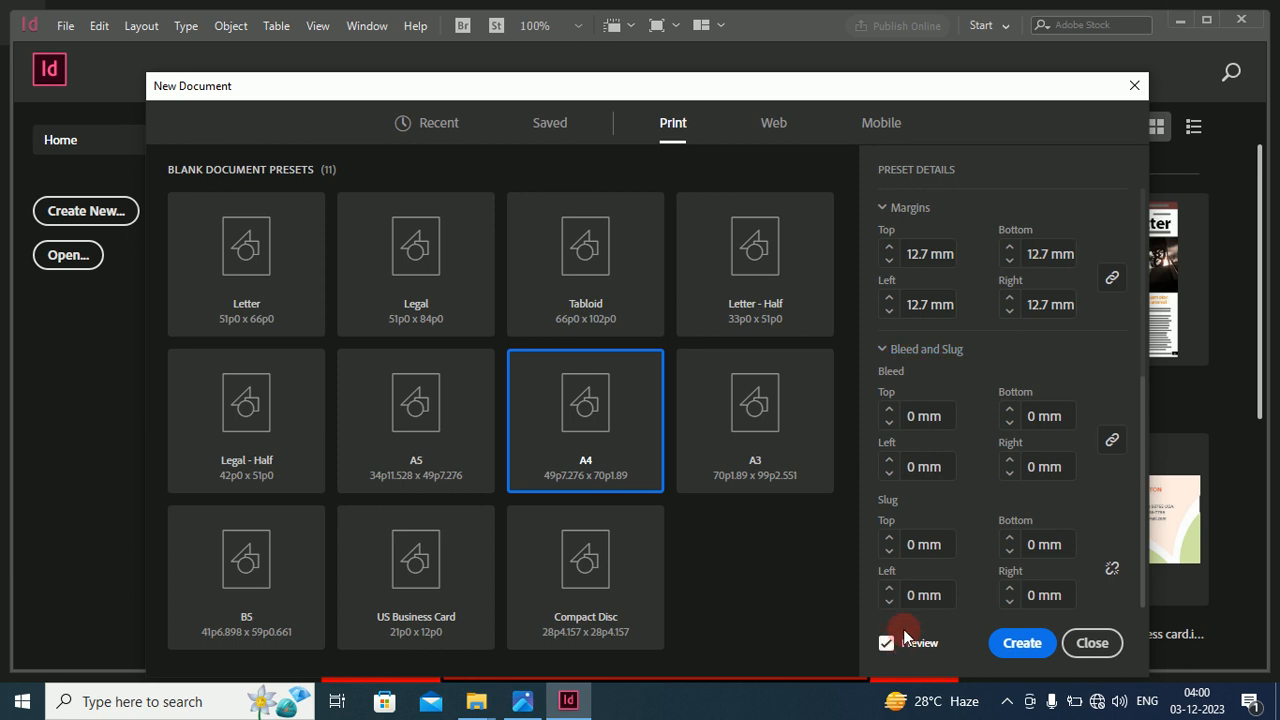
{"action": "left_click", "coordinate": [1010, 645]}
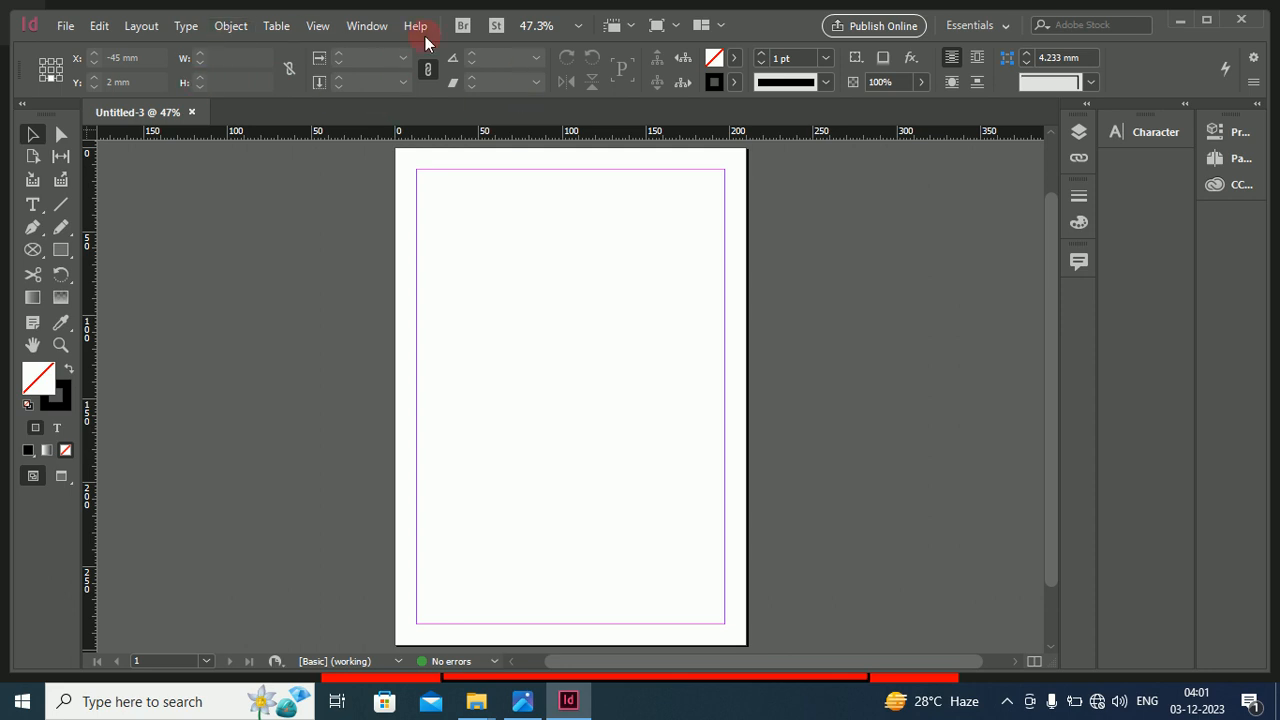
Hide the Control bar from the workspace and show it again.
{"action": "left_click", "coordinate": [370, 27]}
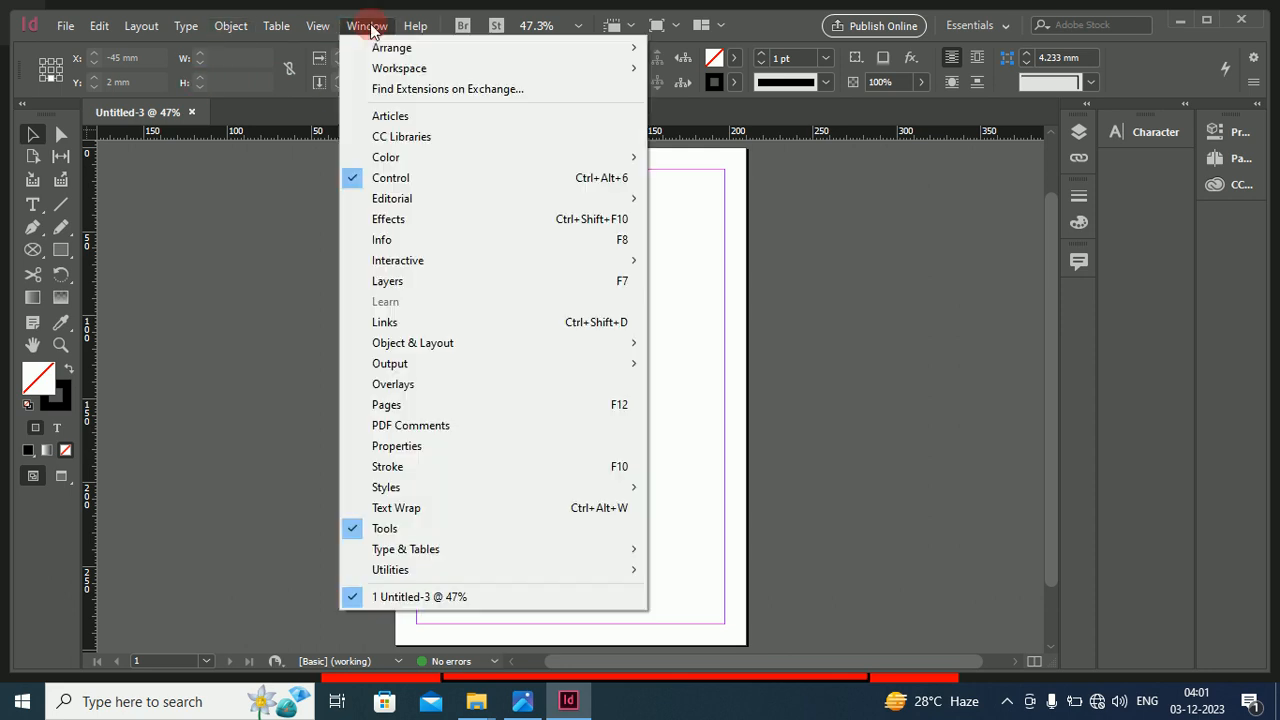
{"action": "left_click", "coordinate": [386, 174]}
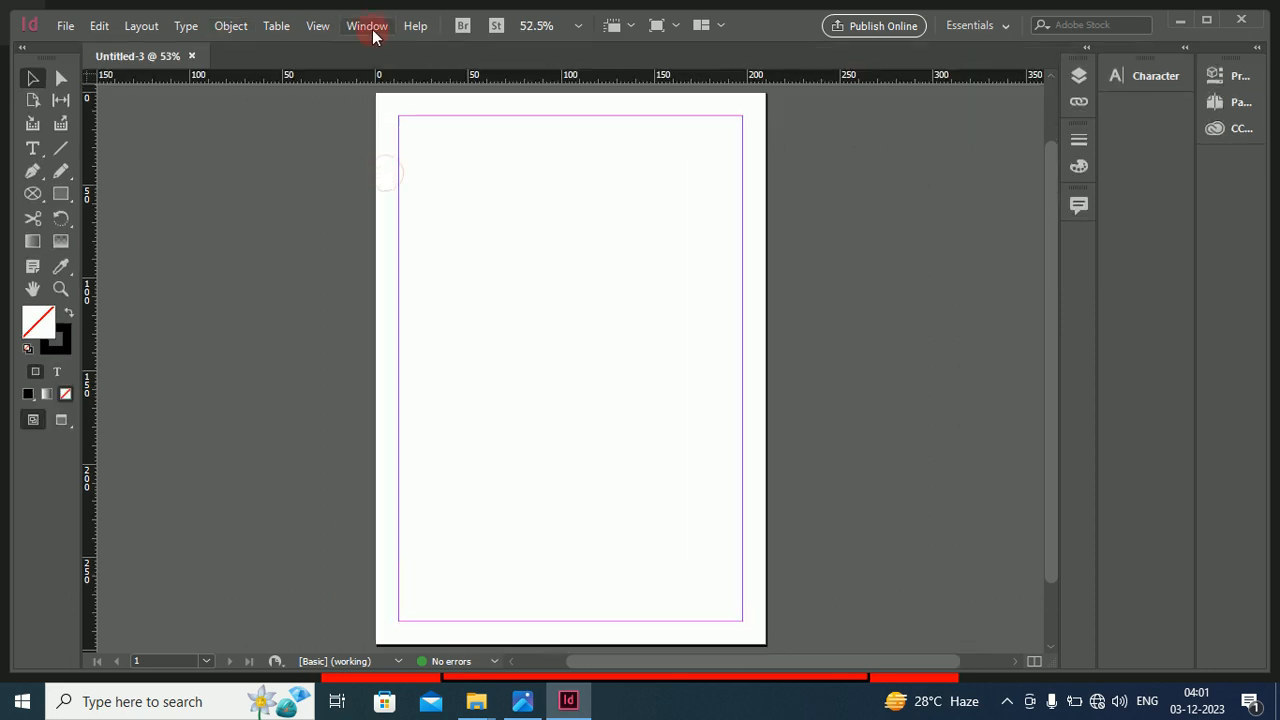
{"action": "left_click", "coordinate": [369, 28]}
{"action": "left_click", "coordinate": [390, 179]}
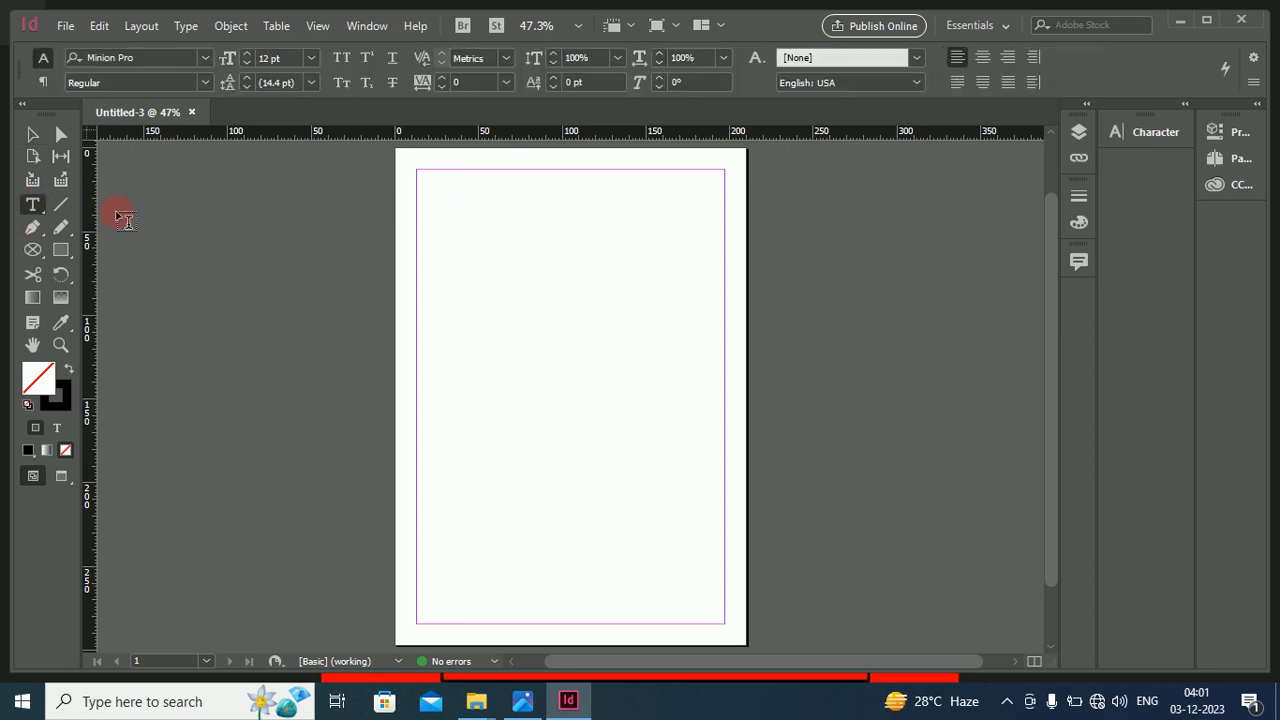
Draw a text frame about 111 mm wide and 69 mm high in the upper part of the page.
{"action": "left_click_drag", "start_coordinate": [465, 212], "coordinate": [651, 327]}
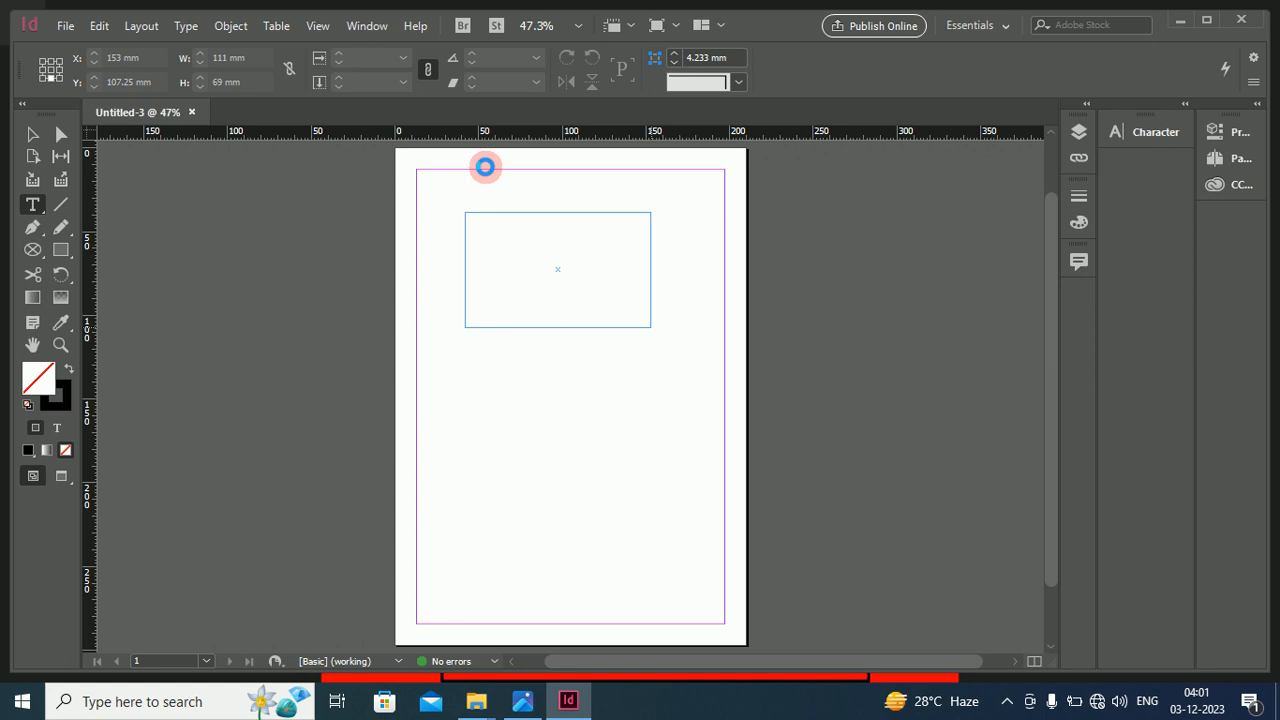
{"action": "left_click", "coordinate": [494, 216]}
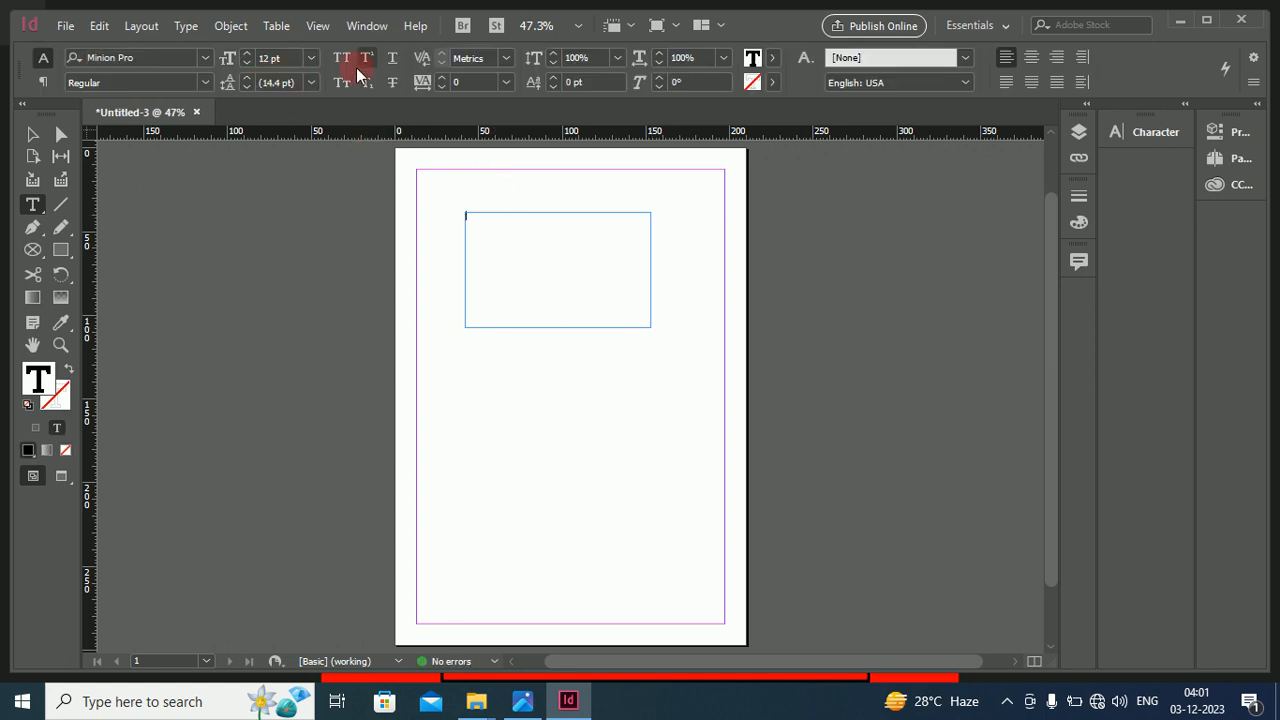
{"action": "left_click", "coordinate": [459, 70]}
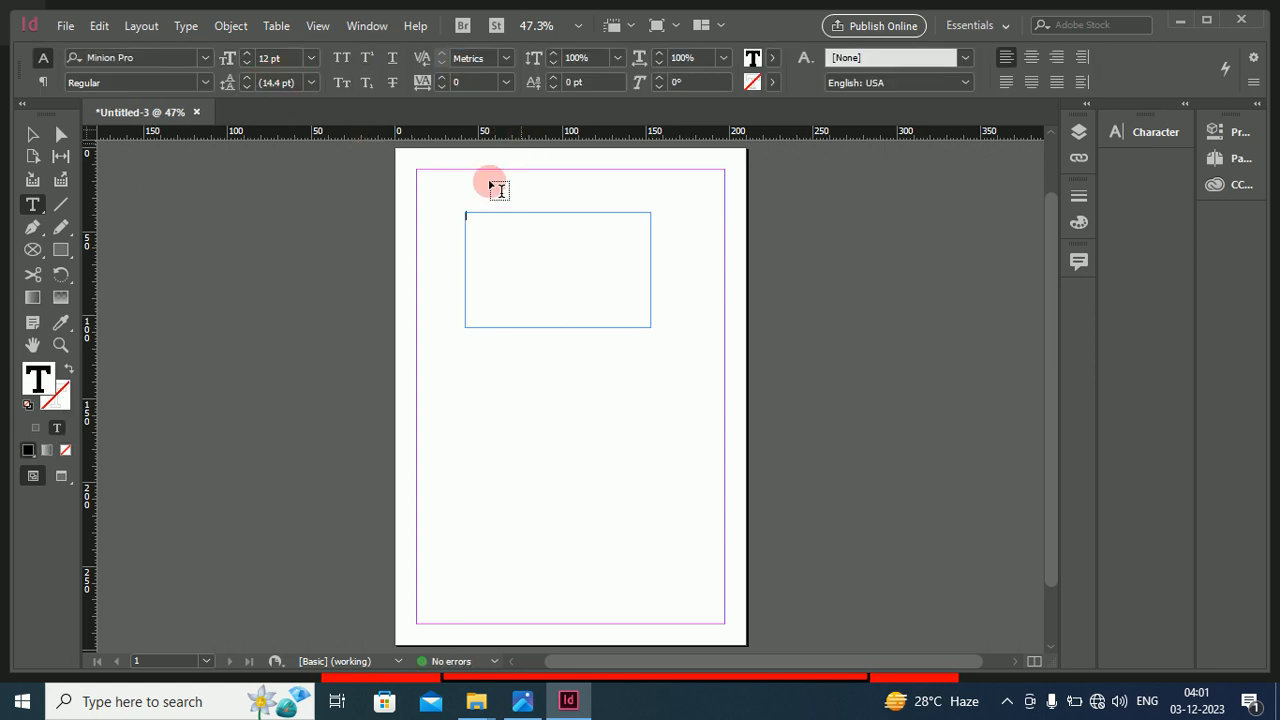
{"action": "left_click", "coordinate": [493, 62]}
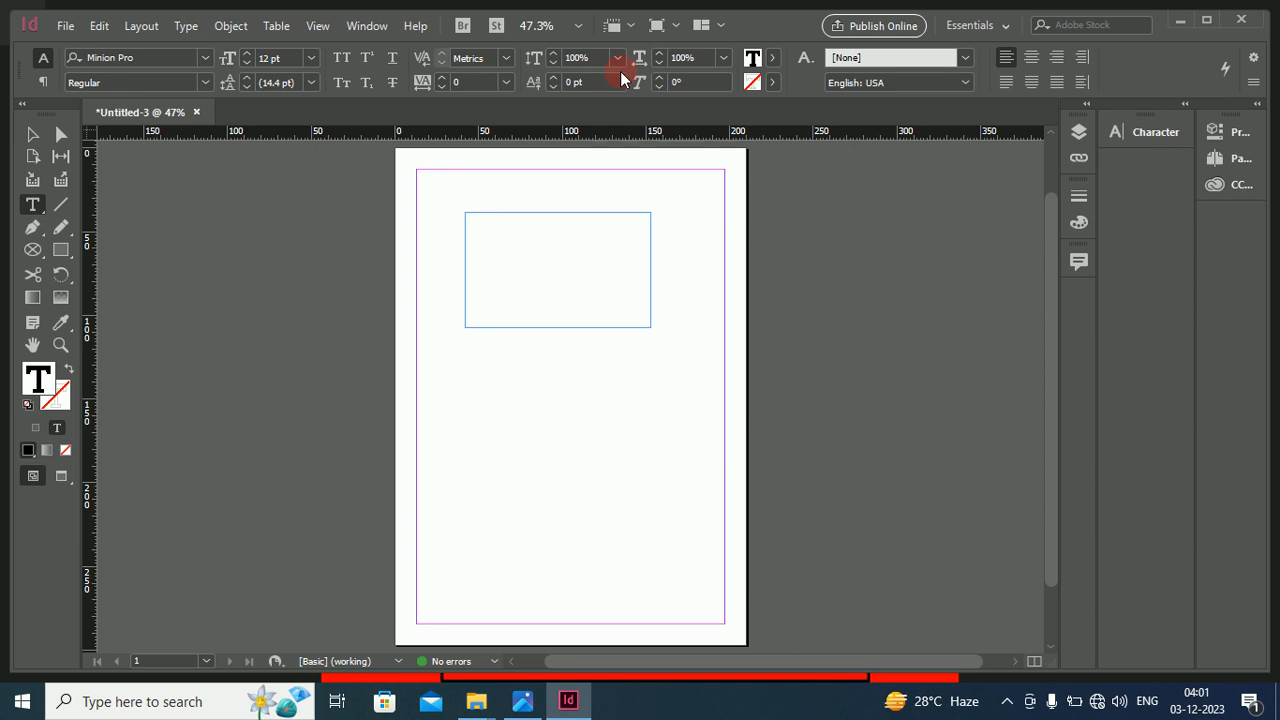
{"action": "left_click", "coordinate": [512, 190]}
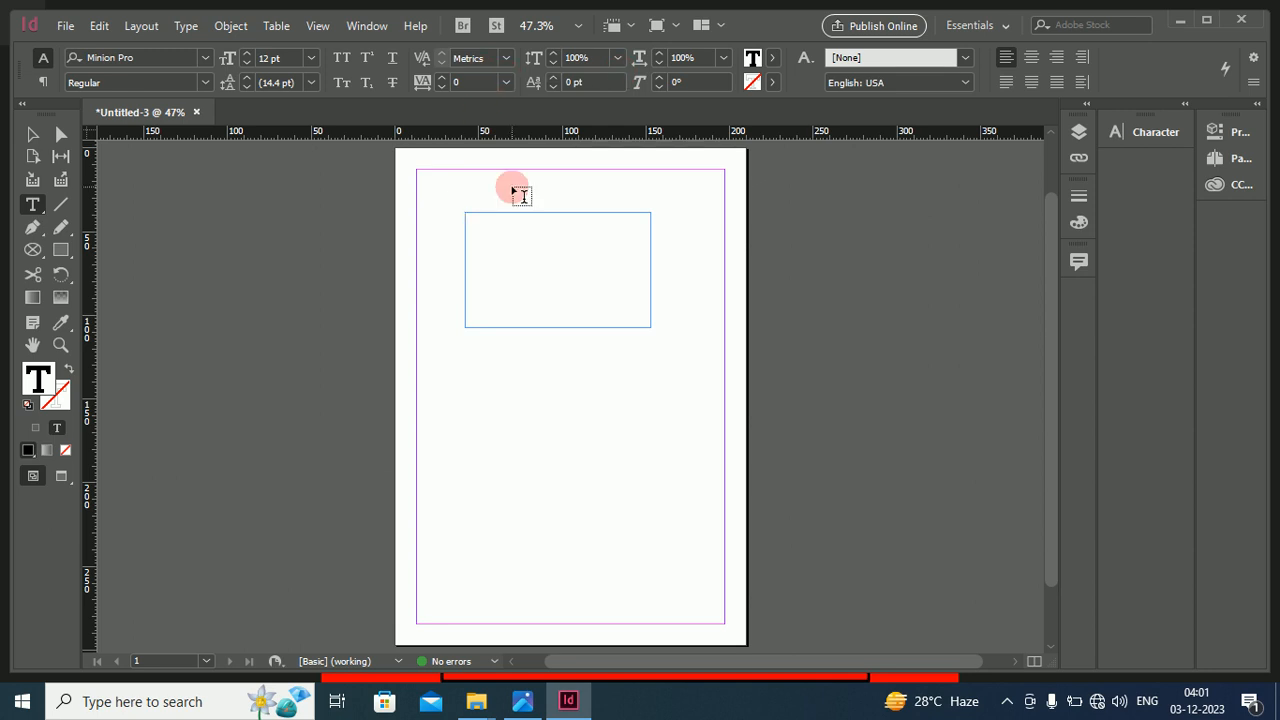
Activate the Selection tool, and collapse the Tools panel to a single column and expand it back to two columns.
{"action": "left_click", "coordinate": [32, 134]}
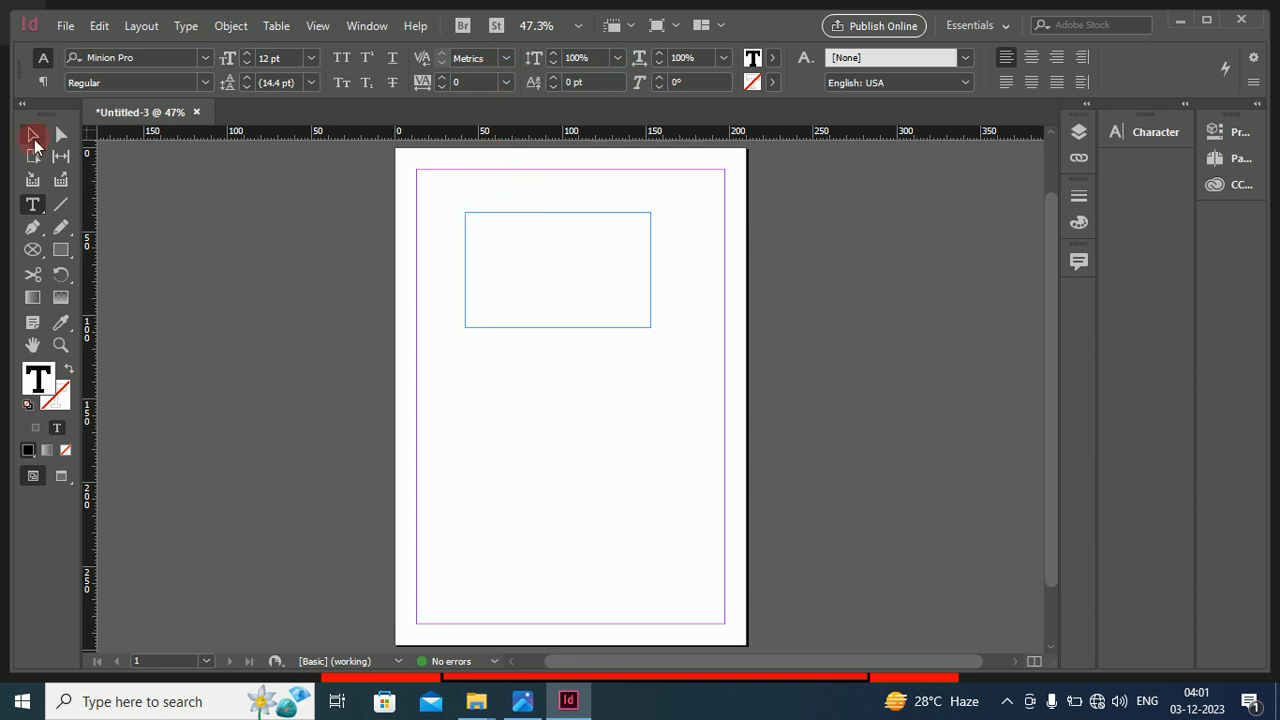
{"action": "left_click", "coordinate": [184, 187]}
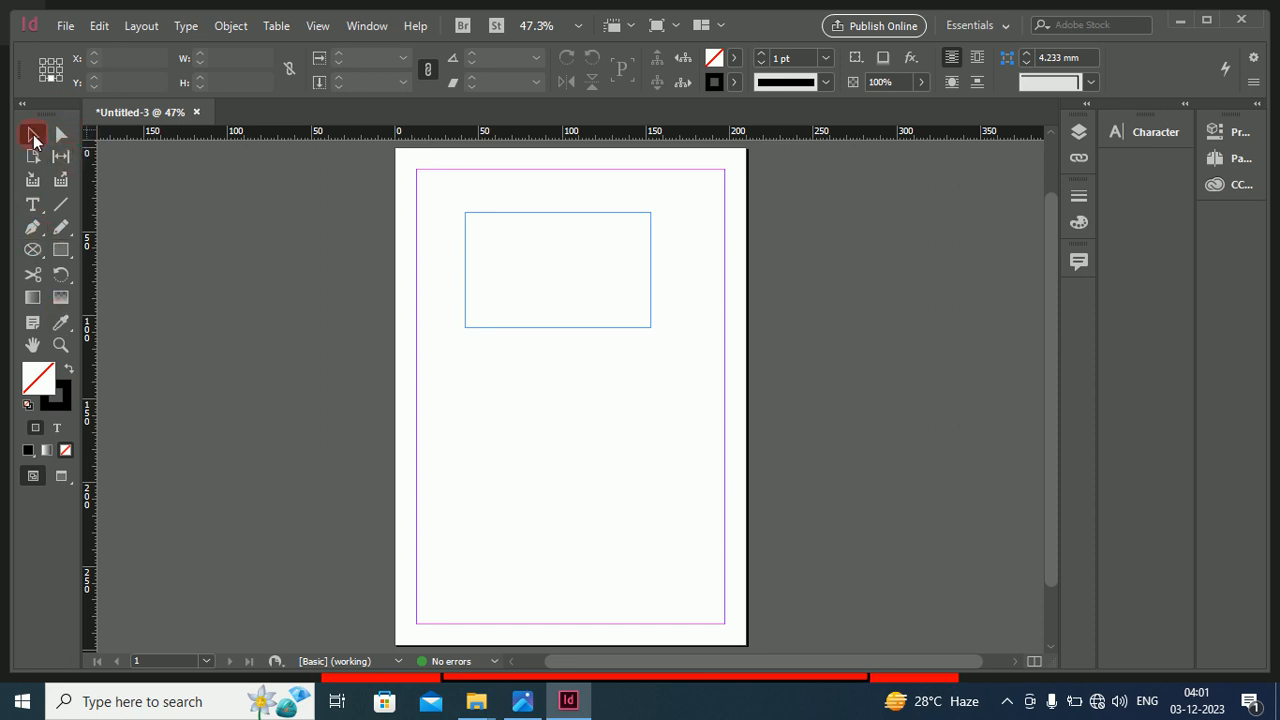
{"action": "left_click", "coordinate": [25, 107]}
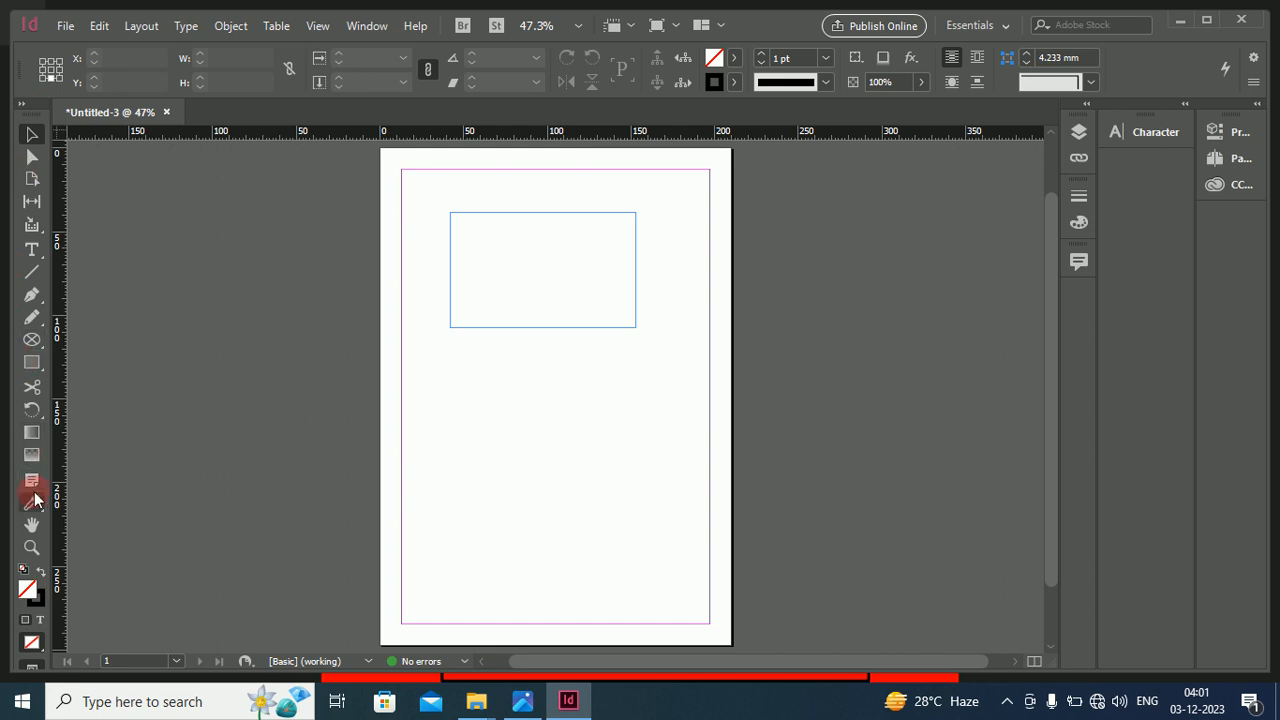
{"action": "left_click", "coordinate": [23, 106]}
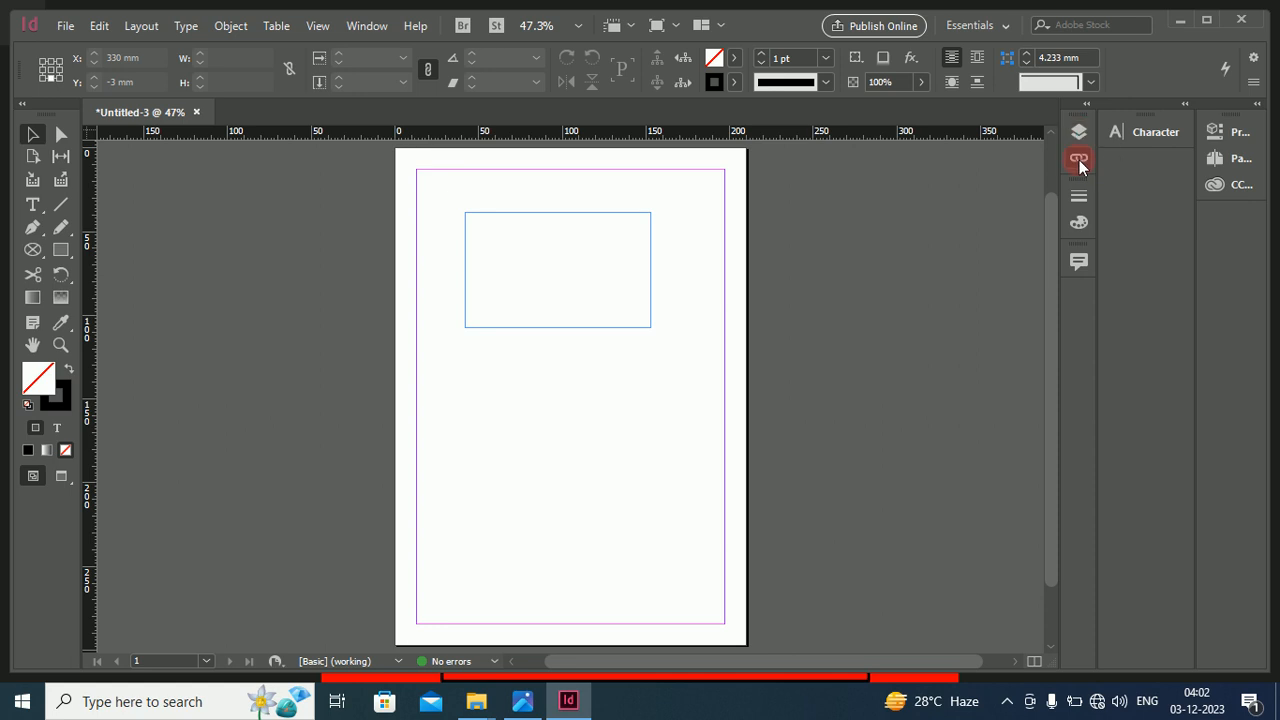
Show the Pages panel and the document's Properties panel, and hide the Properties panel again.
{"action": "left_click", "coordinate": [370, 33]}
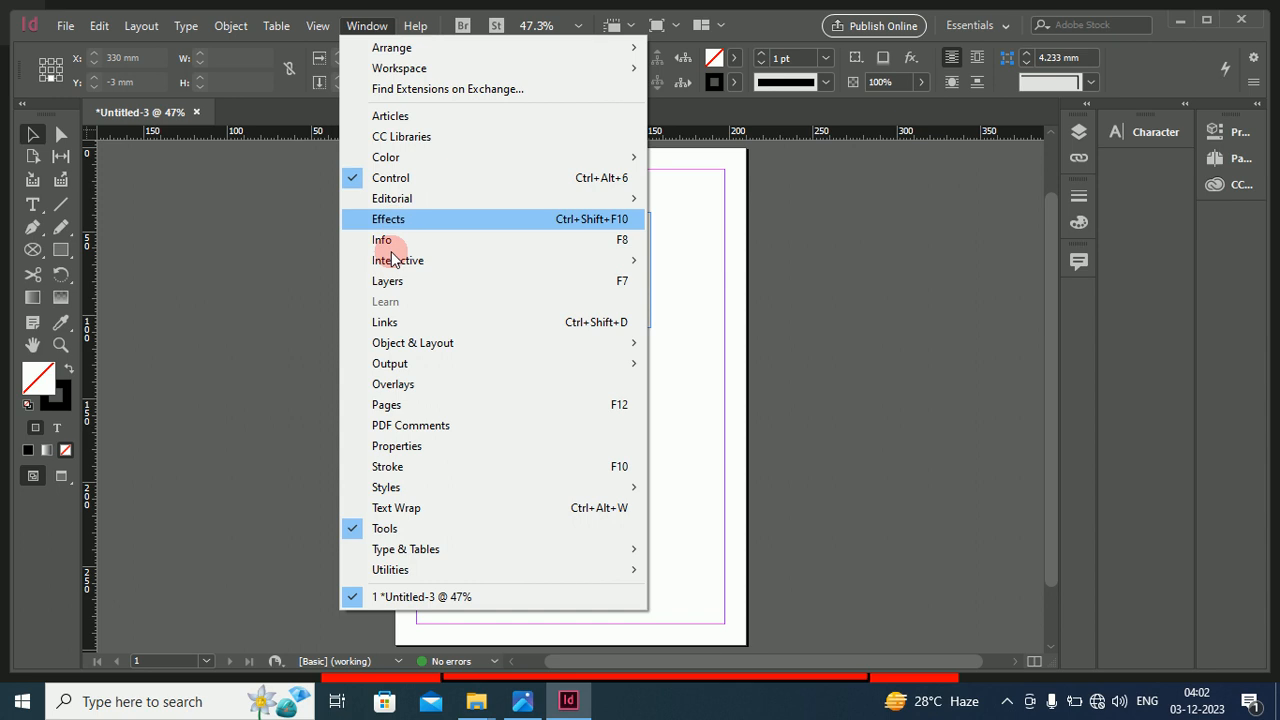
{"action": "left_click", "coordinate": [386, 405]}
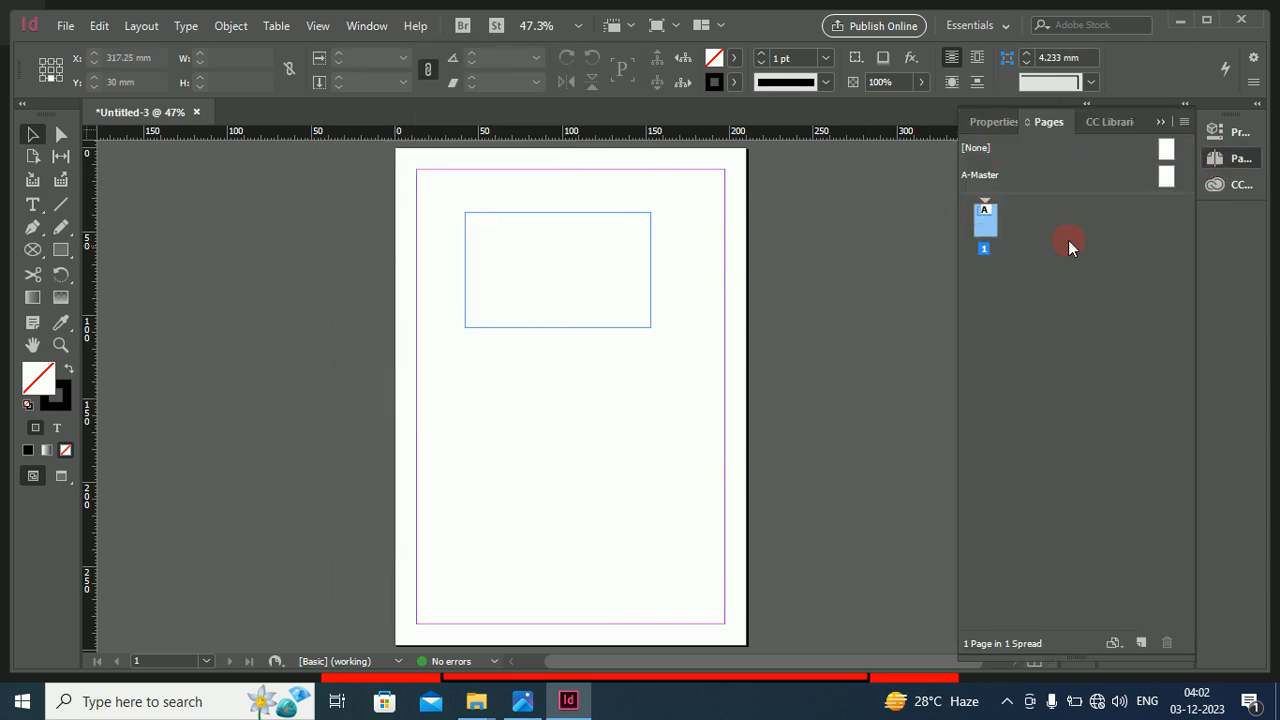
{"action": "left_click", "coordinate": [1220, 136]}
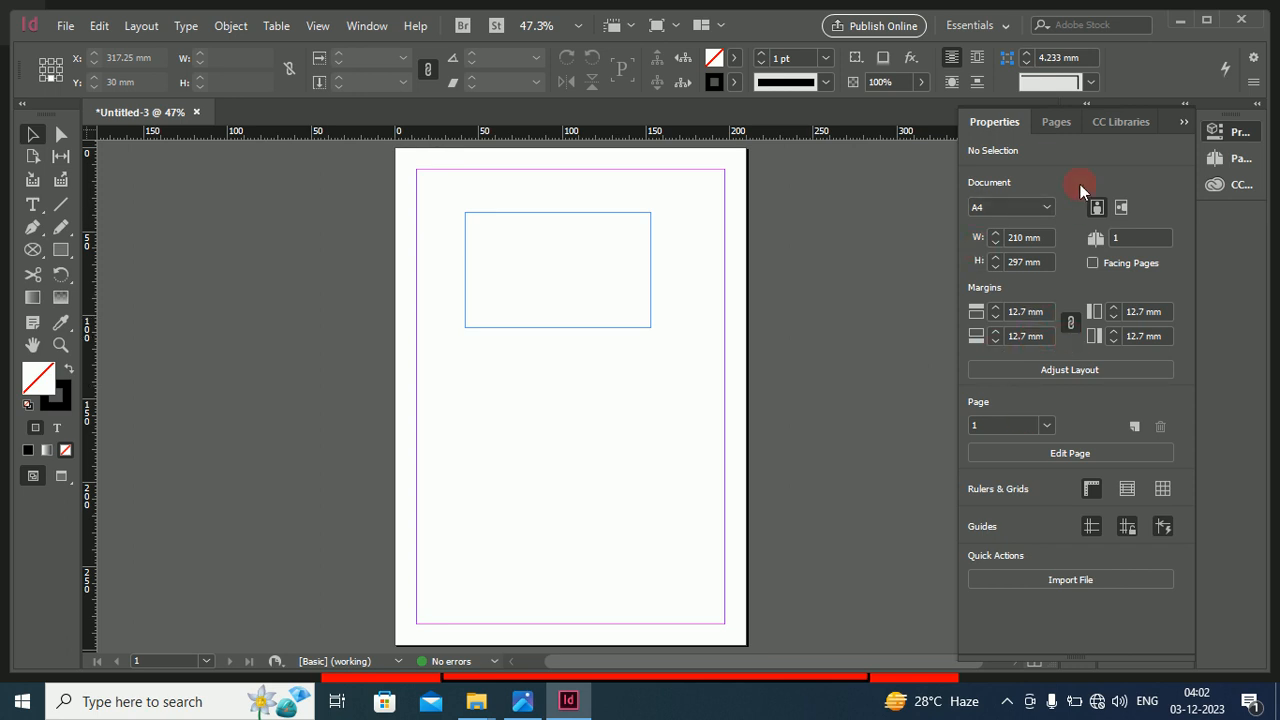
{"action": "left_click", "coordinate": [362, 28]}
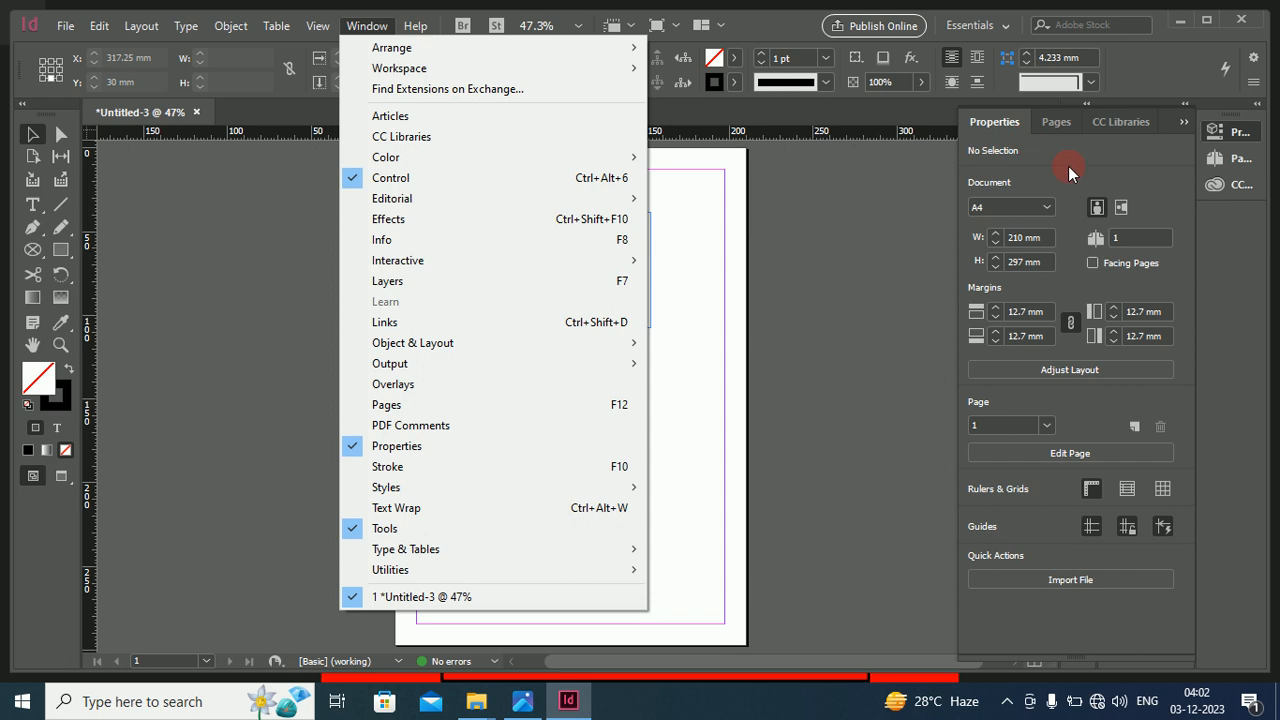
{"action": "left_click", "coordinate": [365, 446]}
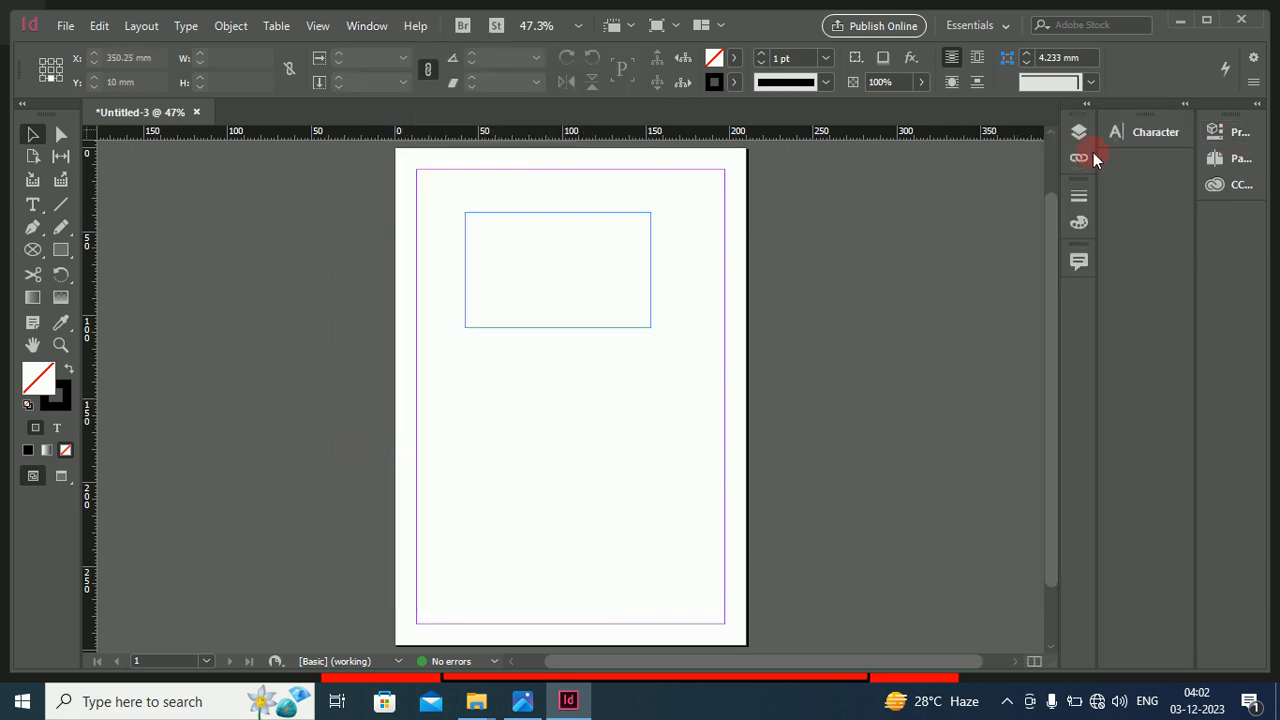
Expand the Color panel and hide the document's rulers.
{"action": "left_click", "coordinate": [1077, 232]}
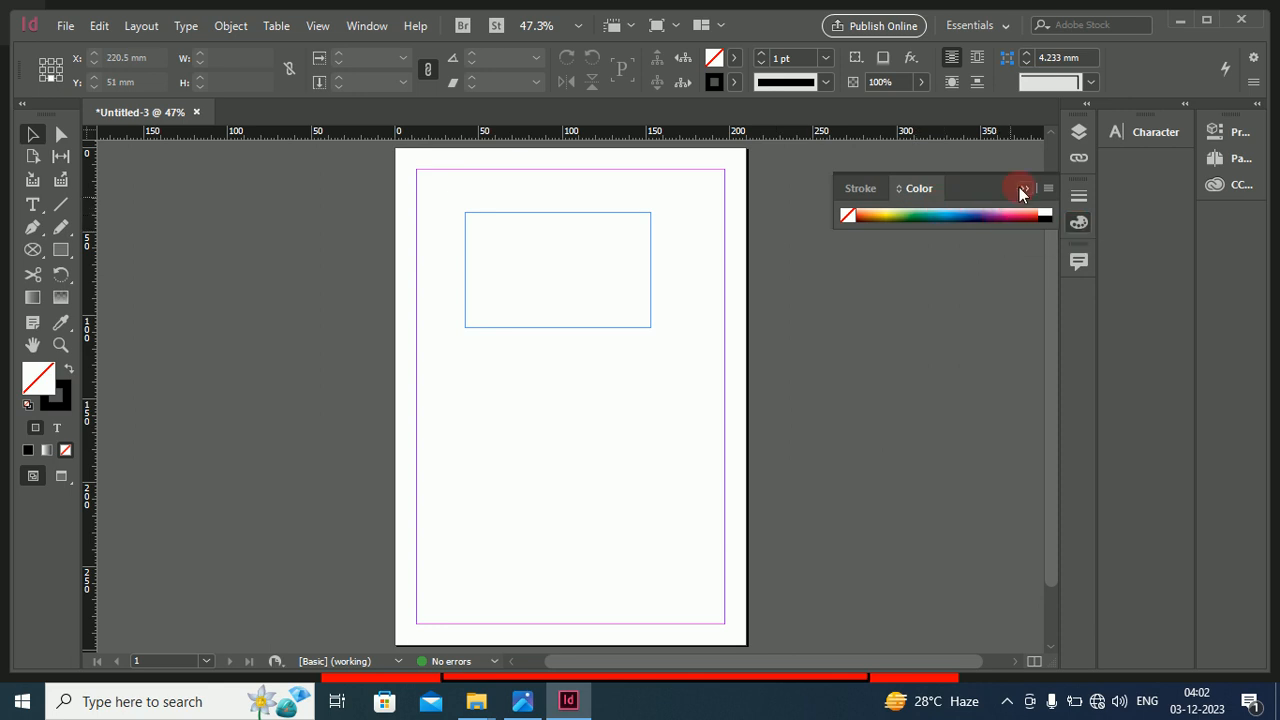
{"action": "left_click", "coordinate": [377, 30]}
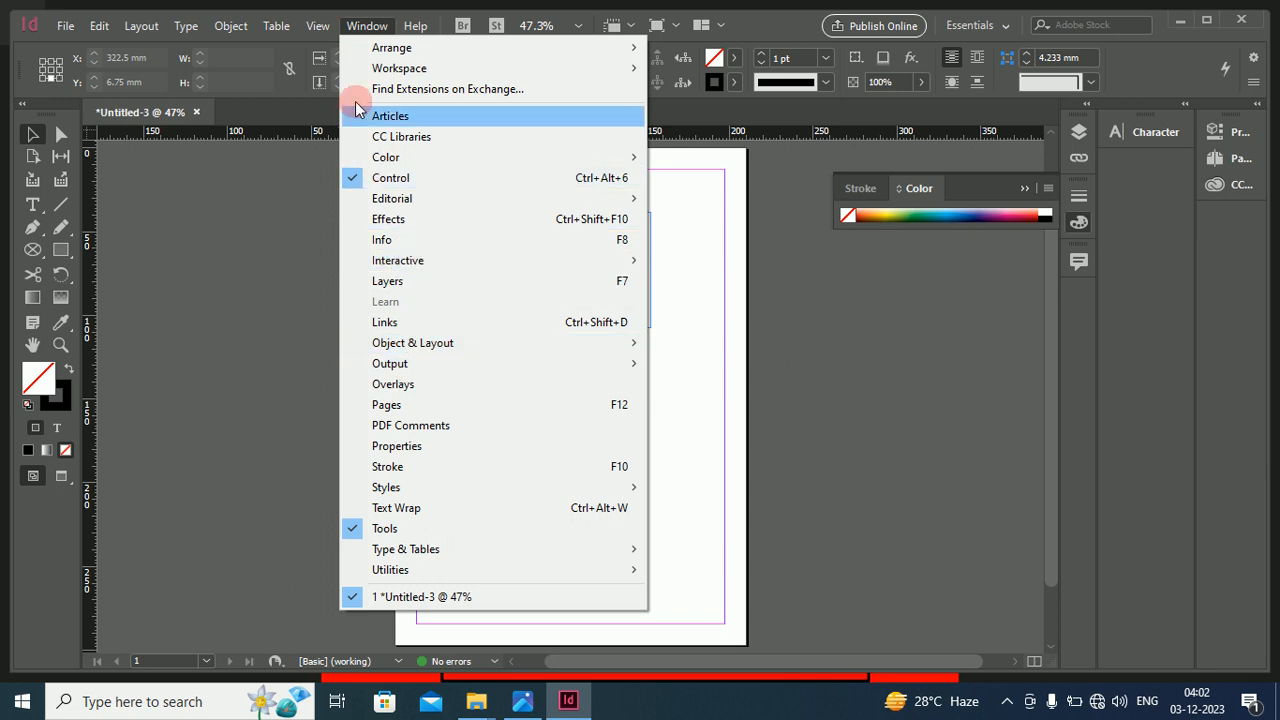
{"action": "mouse_move", "coordinate": [317, 25]}
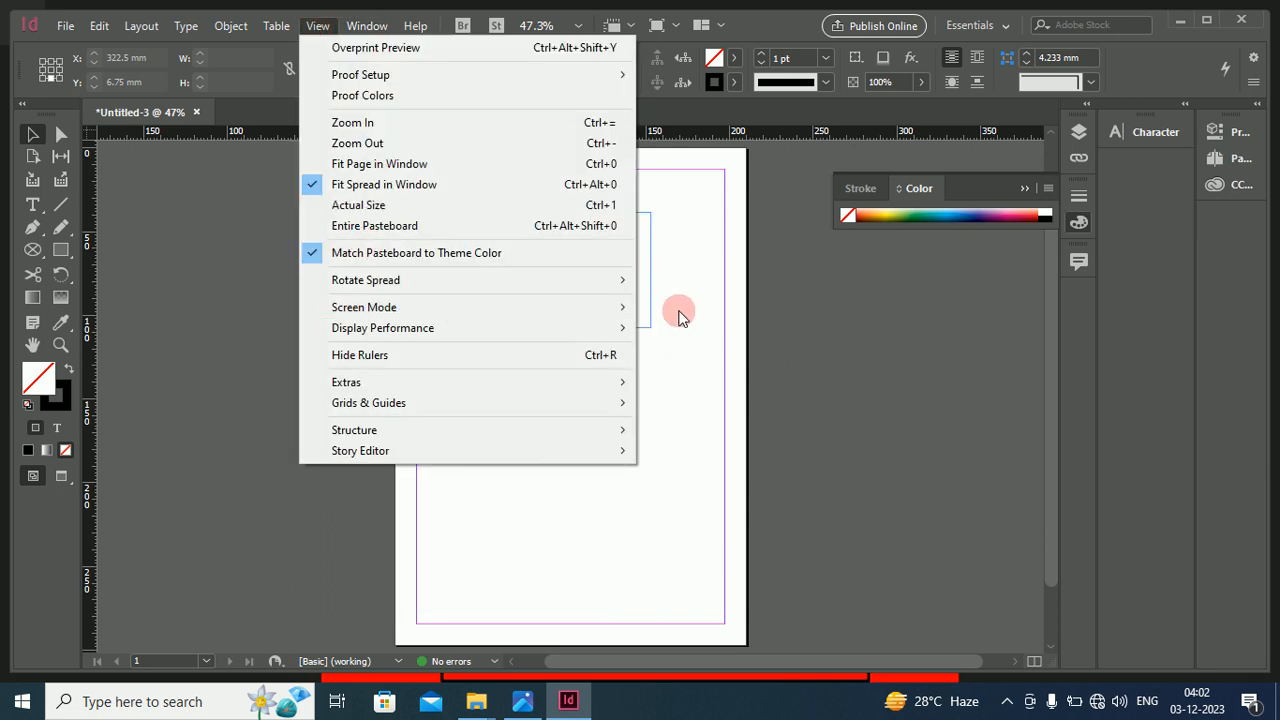
{"action": "left_click", "coordinate": [793, 303]}
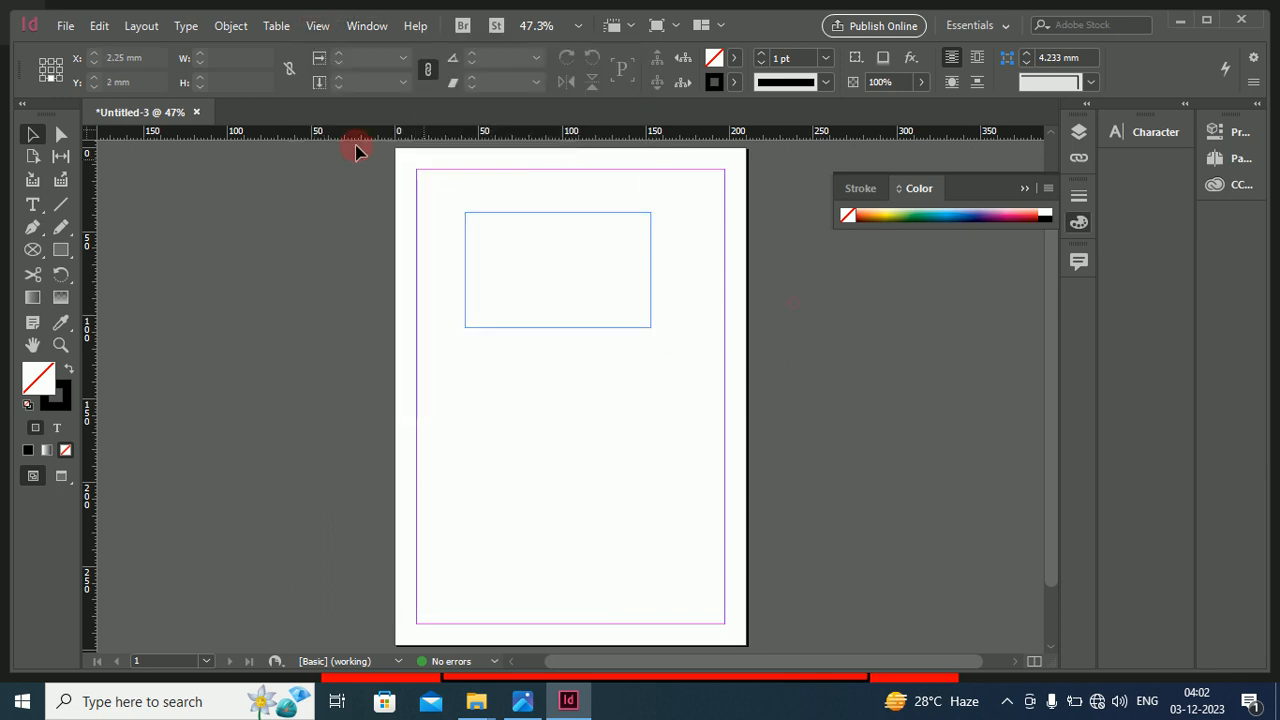
{"action": "left_click", "coordinate": [329, 27]}
{"action": "left_click", "coordinate": [374, 354]}
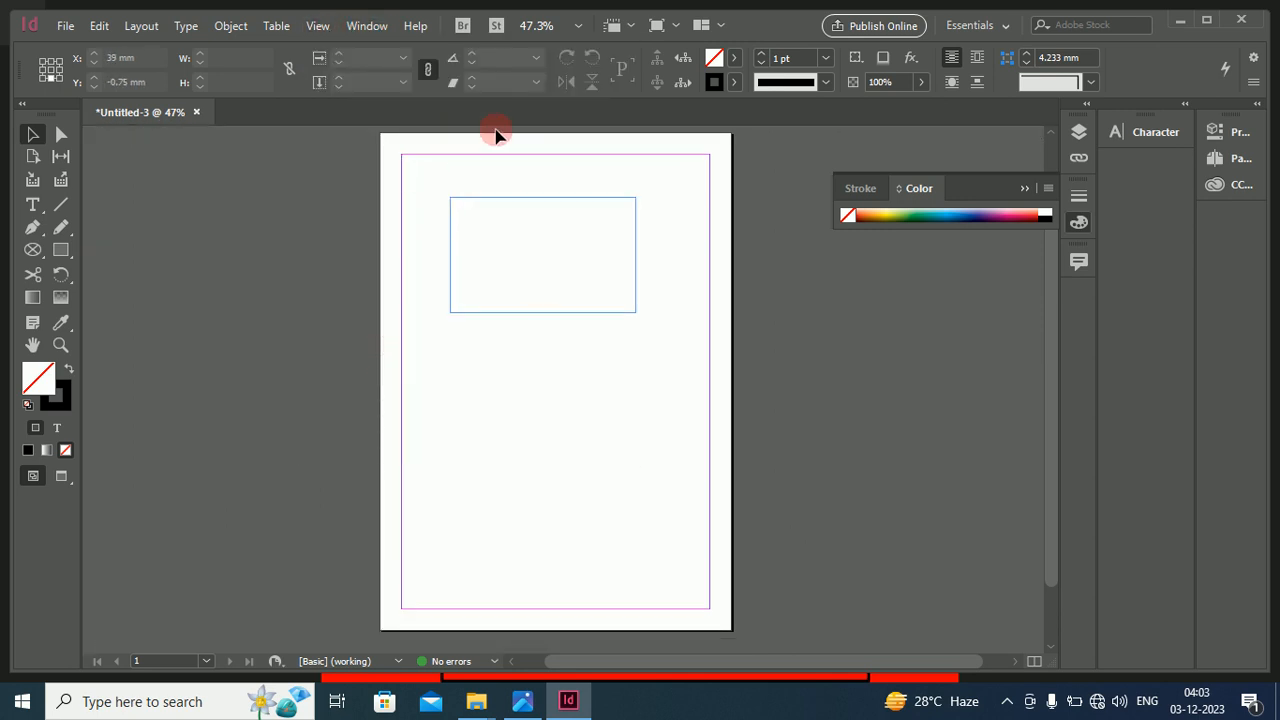
Detach the Stroke panel as a floating panel and reset the Essentials workspace to its default layout.
{"action": "left_click", "coordinate": [1005, 27]}
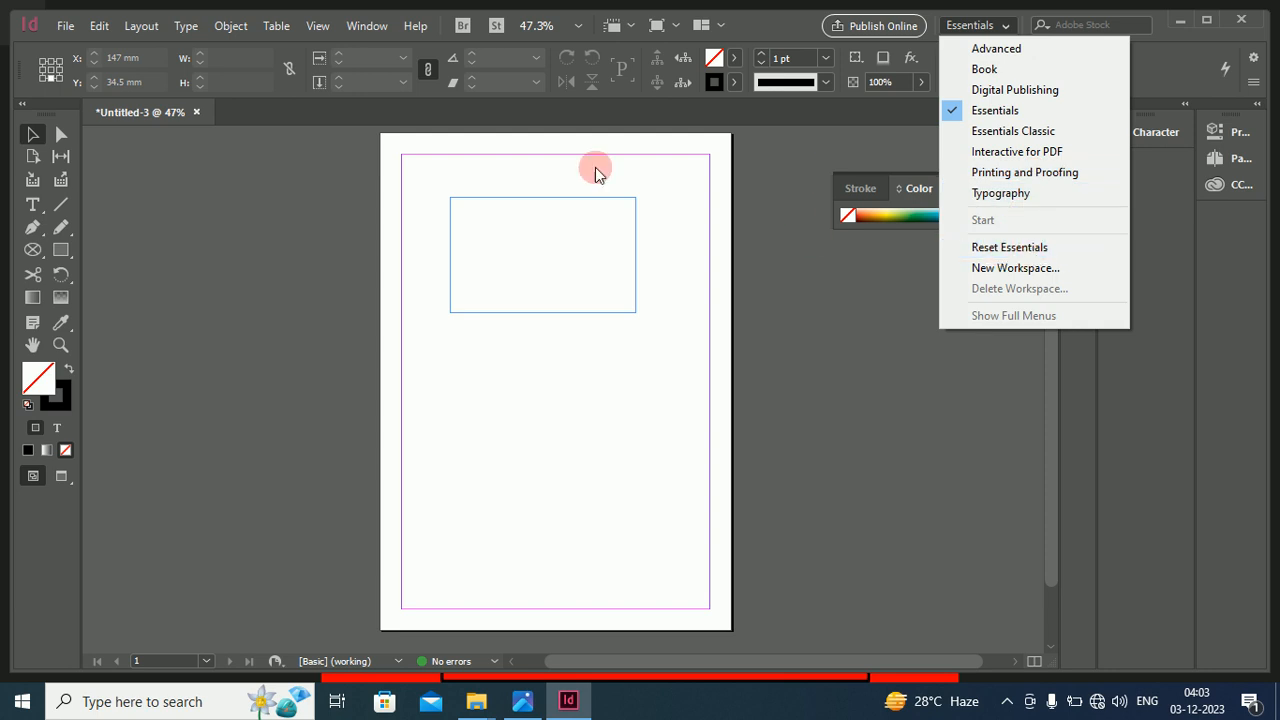
{"action": "left_click", "coordinate": [867, 183]}
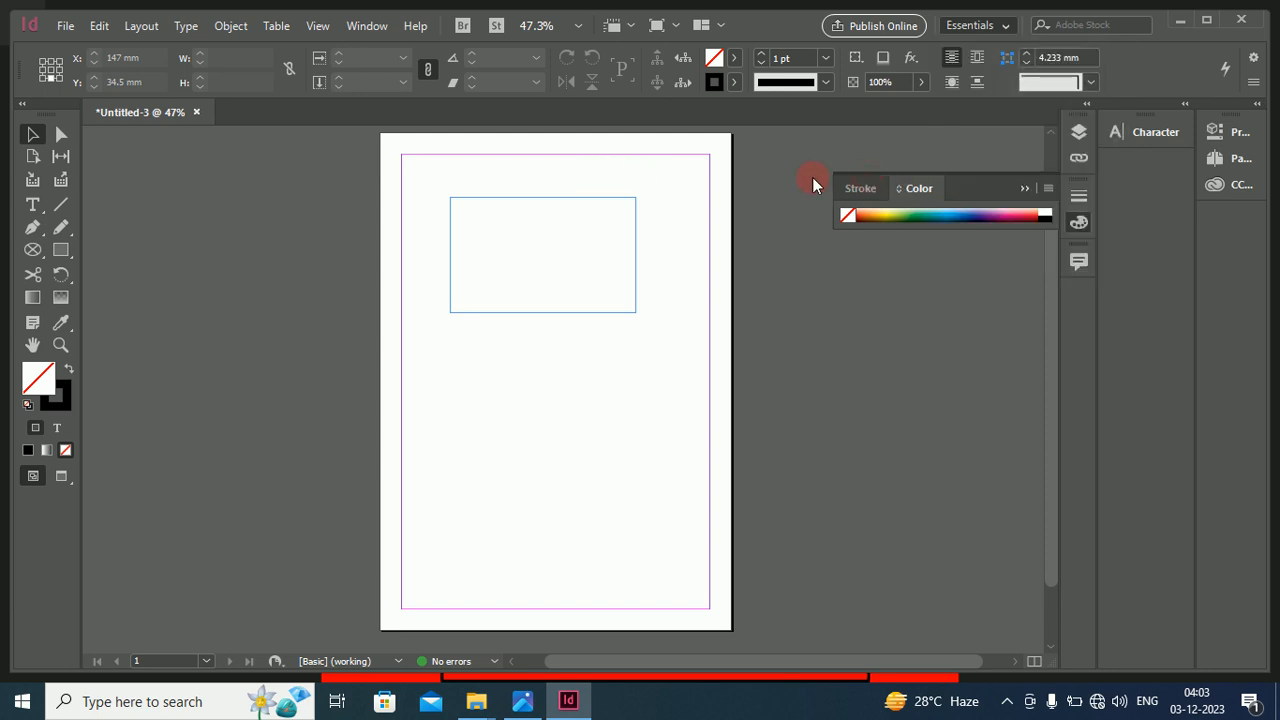
{"action": "left_click", "coordinate": [809, 178]}
{"action": "left_click", "coordinate": [1000, 26]}
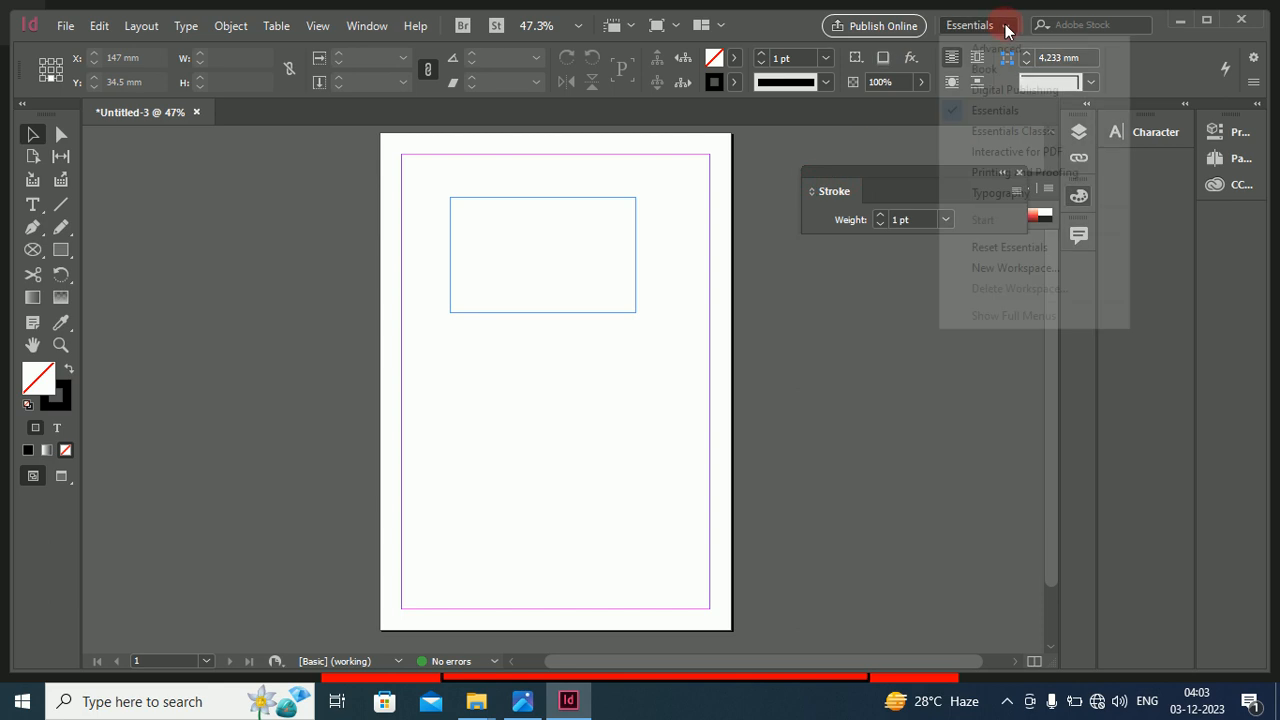
{"action": "left_click", "coordinate": [1003, 250]}
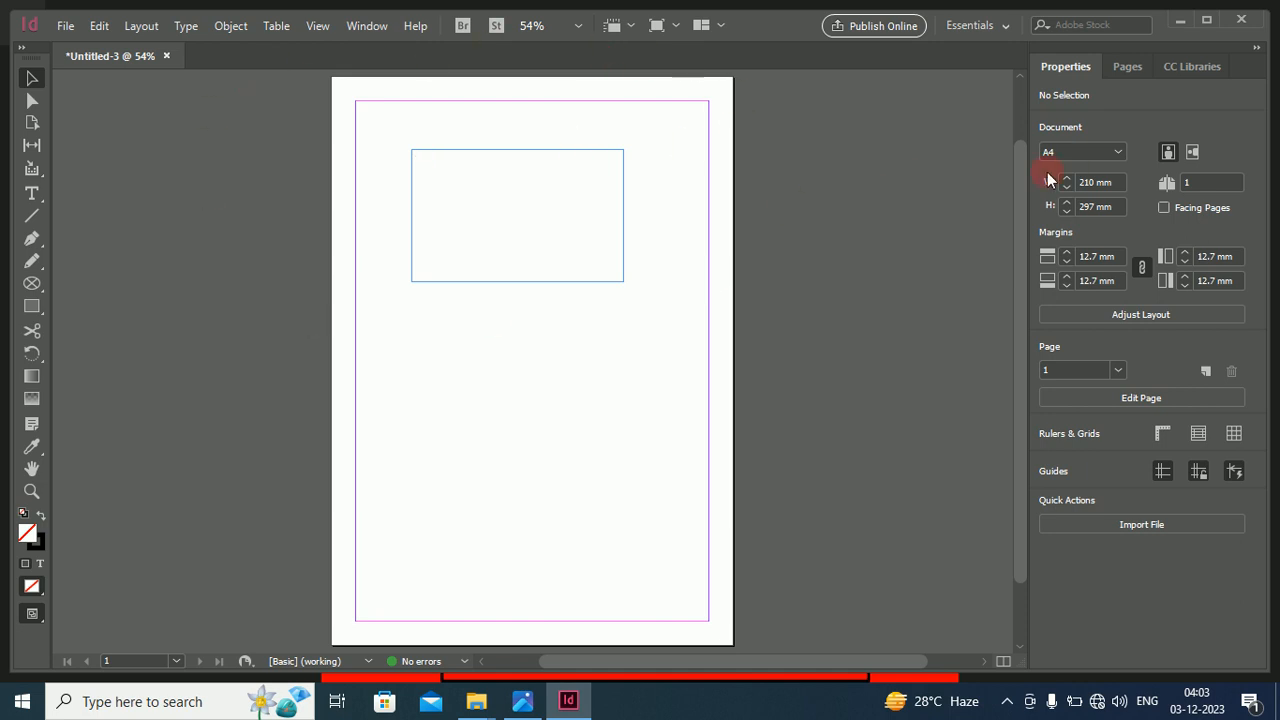
Show the Control bar and detach the Tools, Properties and Pages panels as floating panels over the workspace.
{"action": "left_click", "coordinate": [350, 28]}
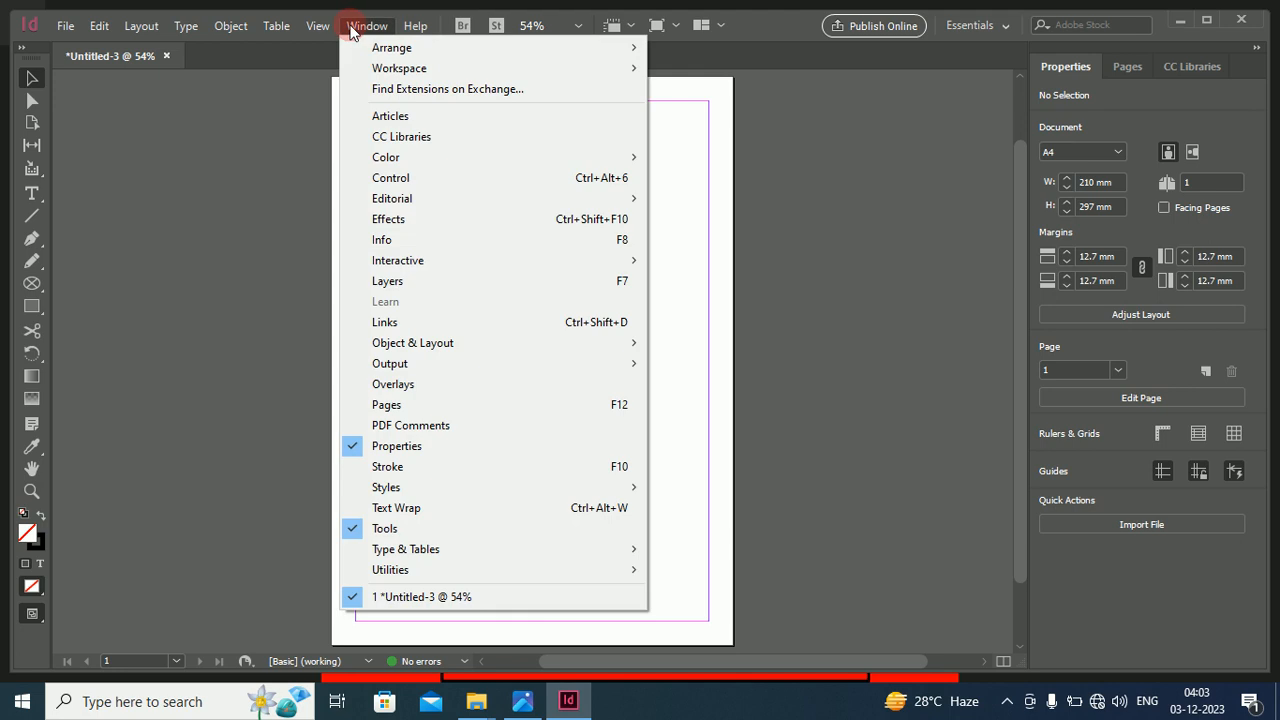
{"action": "left_click", "coordinate": [400, 180]}
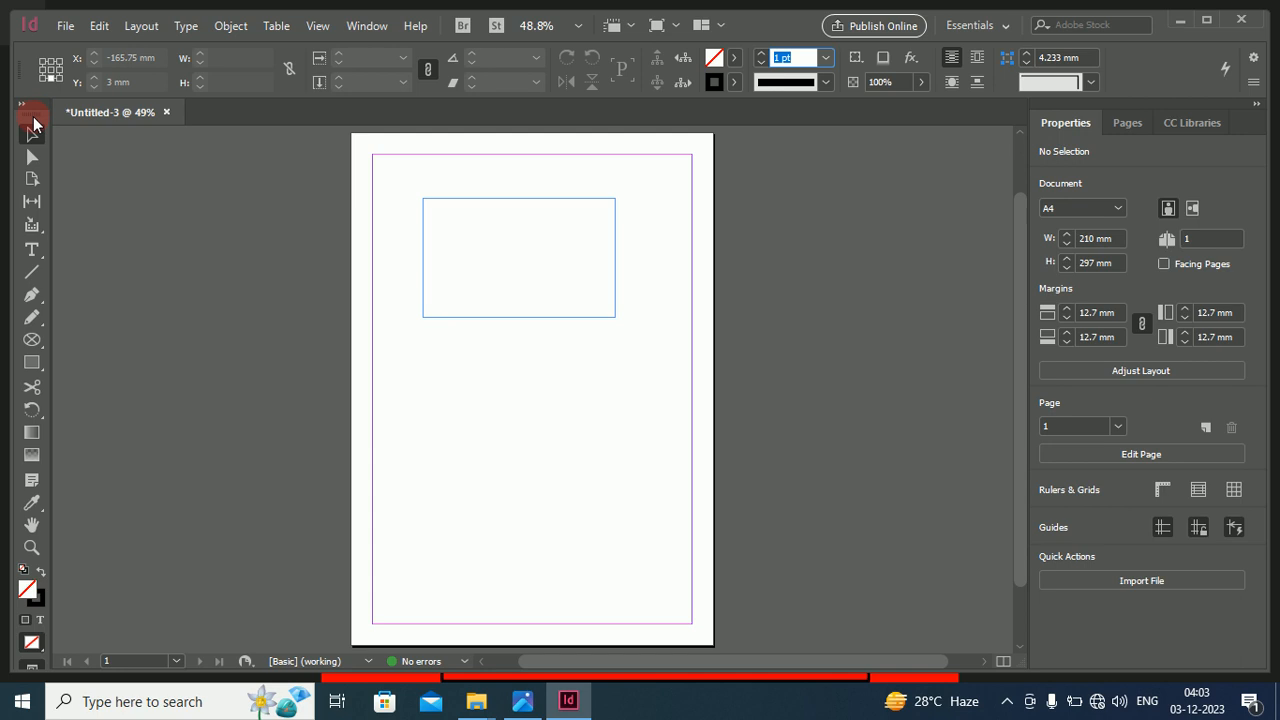
{"action": "left_click_drag", "start_coordinate": [35, 122], "coordinate": [221, 192]}
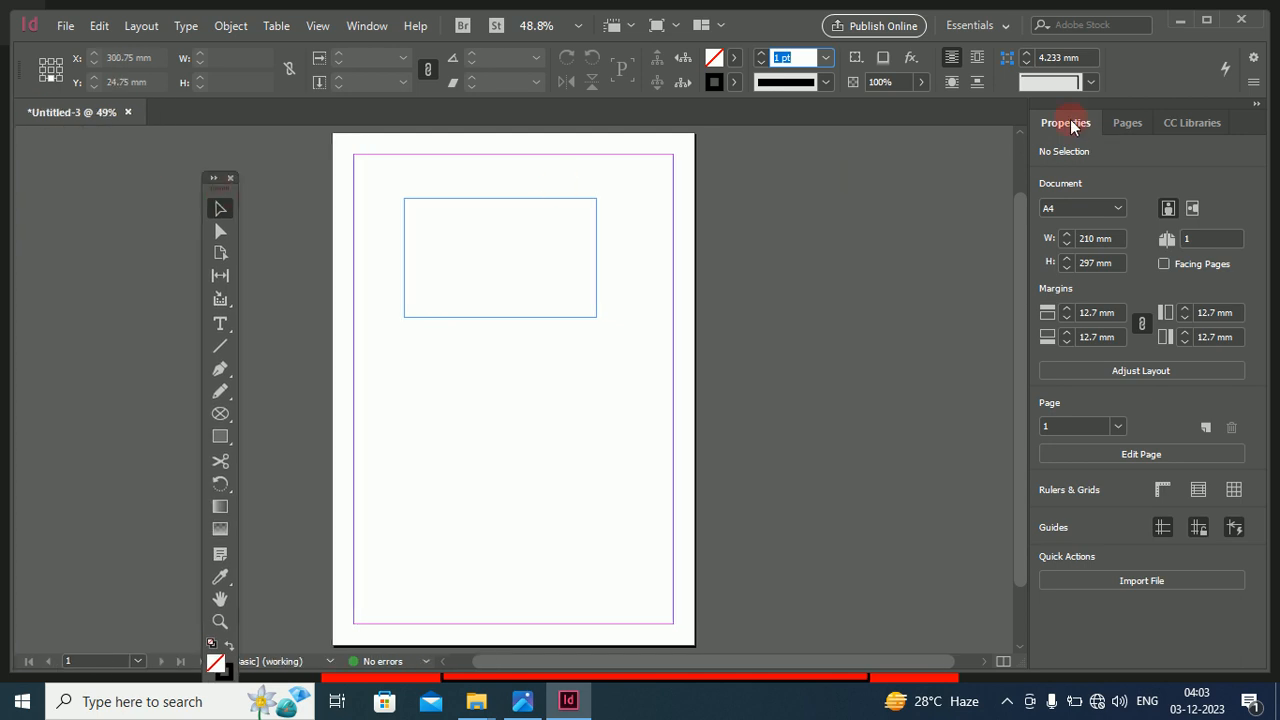
{"action": "left_click_drag", "start_coordinate": [1066, 123], "coordinate": [749, 202]}
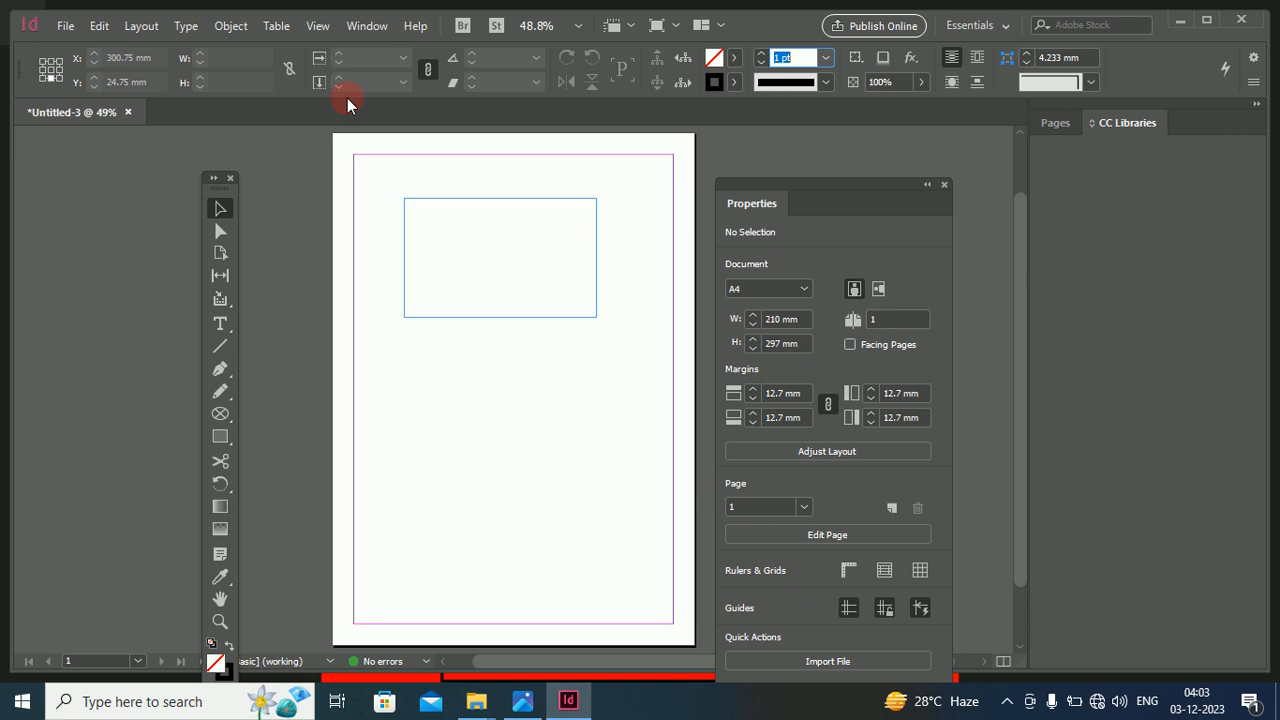
{"action": "left_click", "coordinate": [764, 181]}
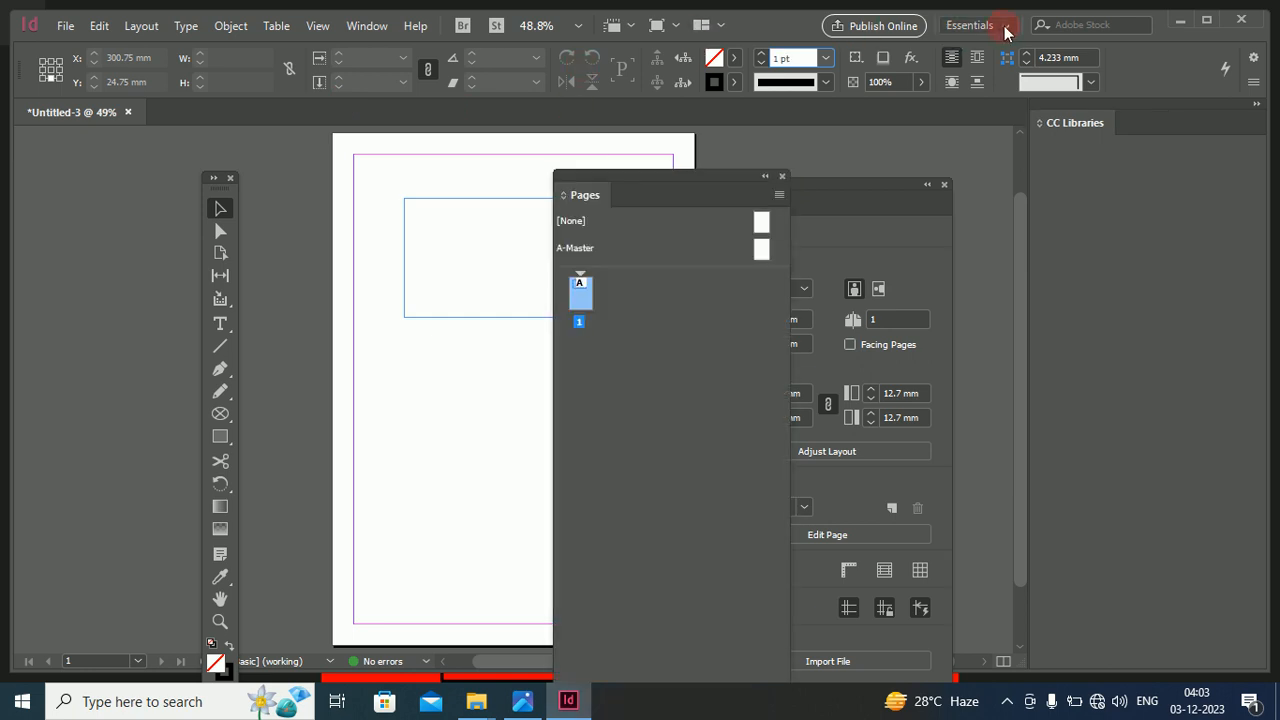
Reset the Essentials workspace, and restore the Control bar and the two-column Tools panel.
{"action": "left_click", "coordinate": [1005, 28]}
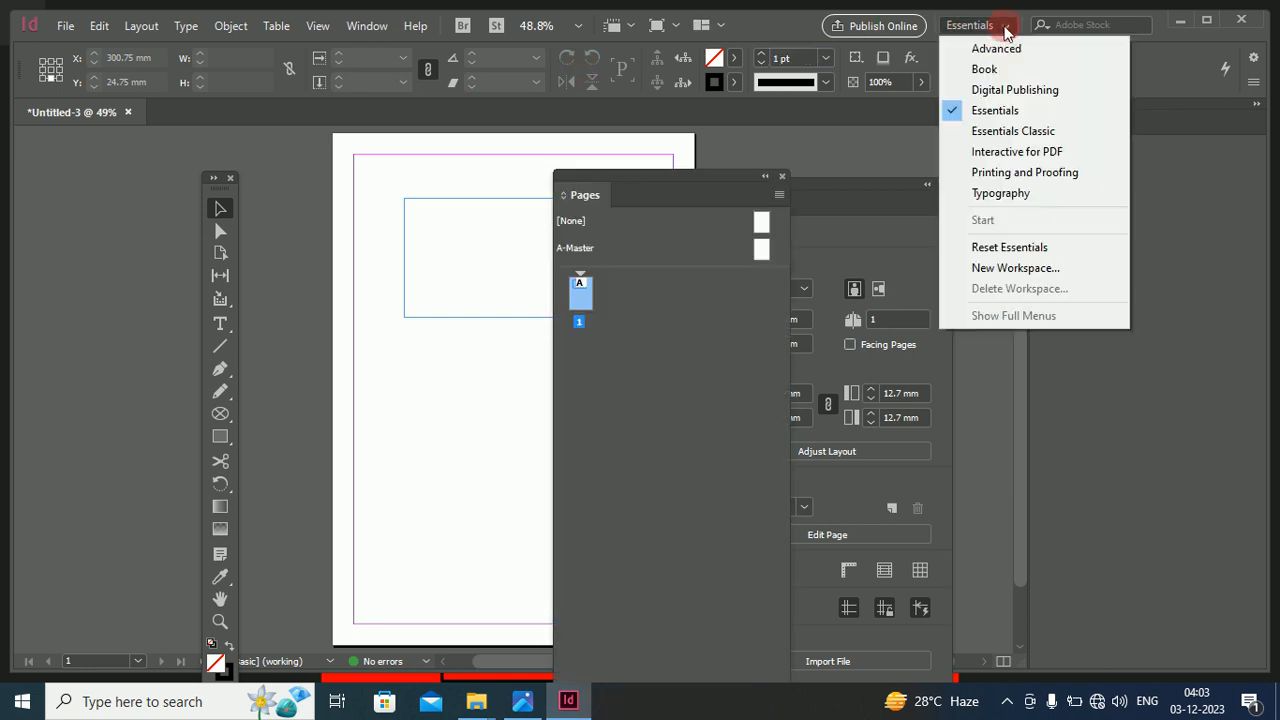
{"action": "left_click", "coordinate": [1017, 248]}
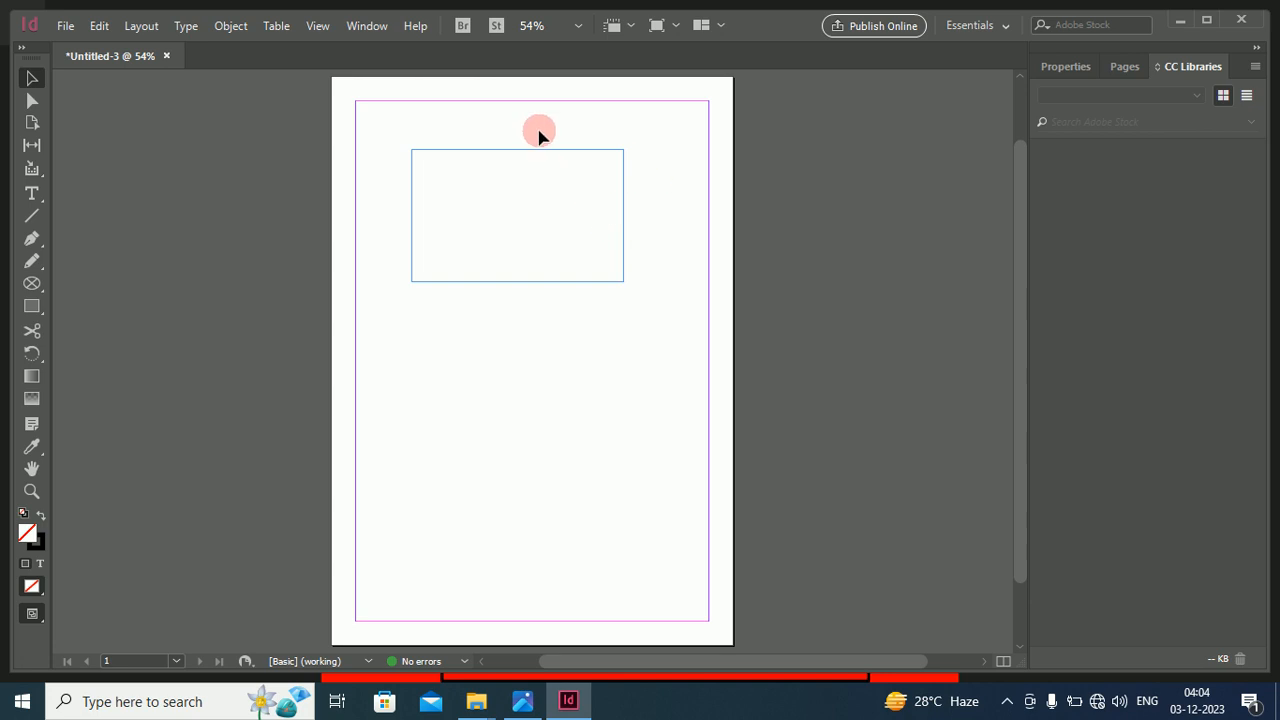
{"action": "left_click", "coordinate": [366, 25]}
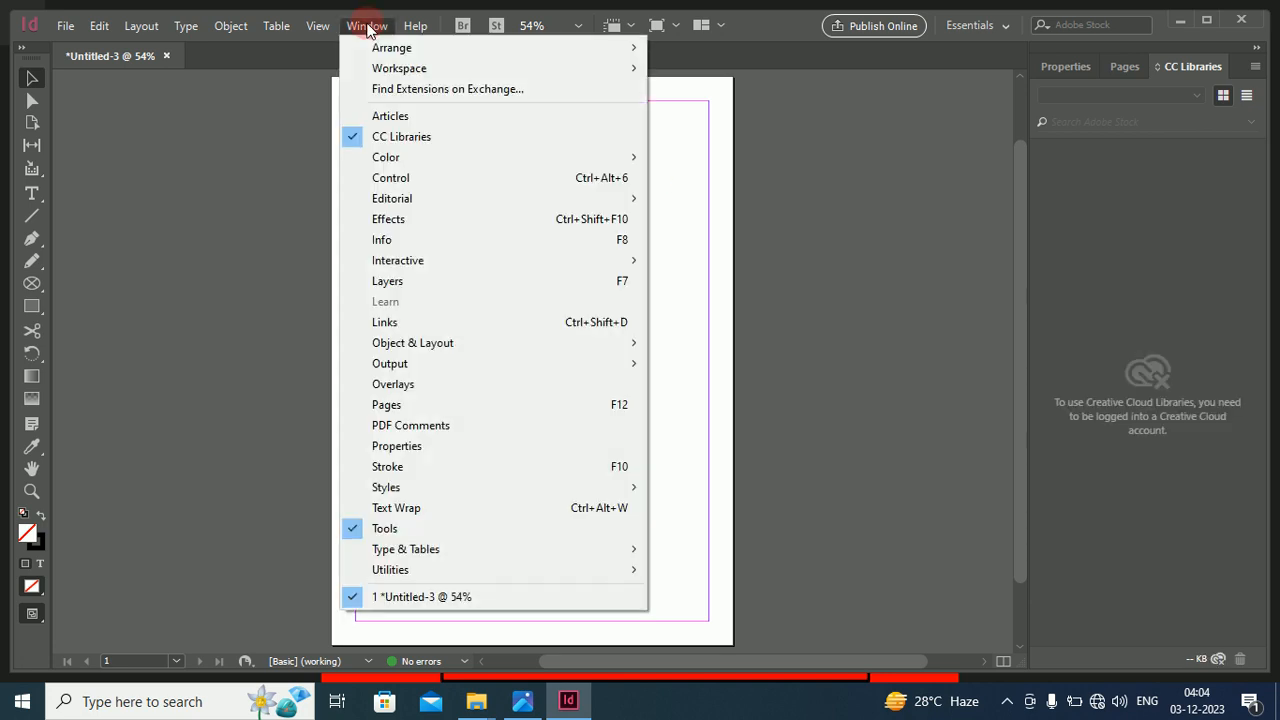
{"action": "left_click", "coordinate": [390, 177]}
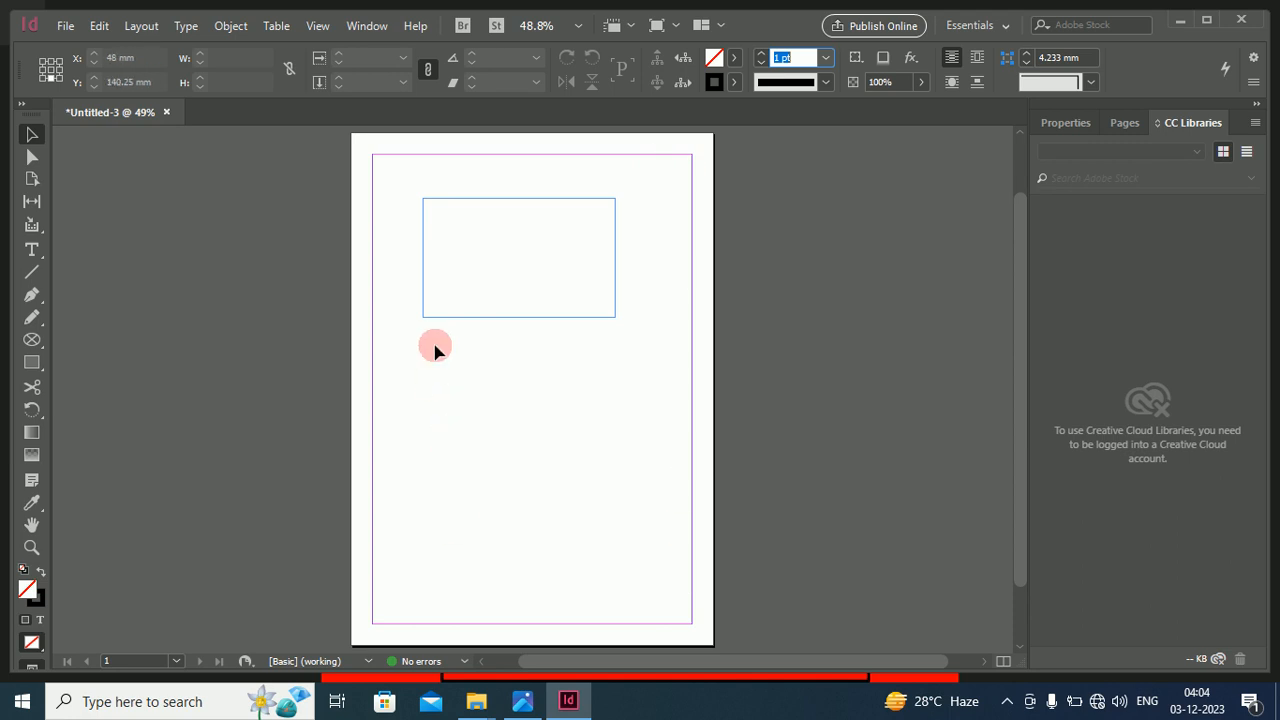
{"action": "left_click", "coordinate": [23, 105]}
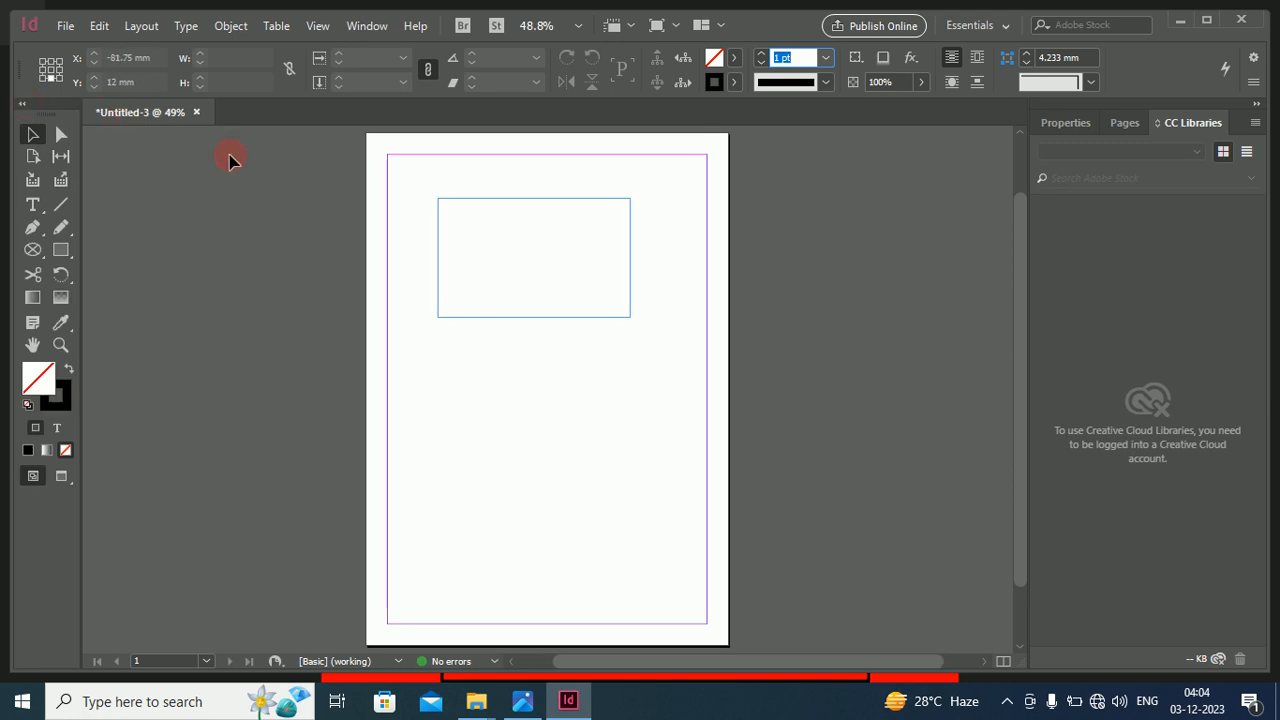
Draw a rectangle about 185 mm wide and 125 mm high between the margins at the page's top and fill it with red.
{"action": "left_click", "coordinate": [65, 252]}
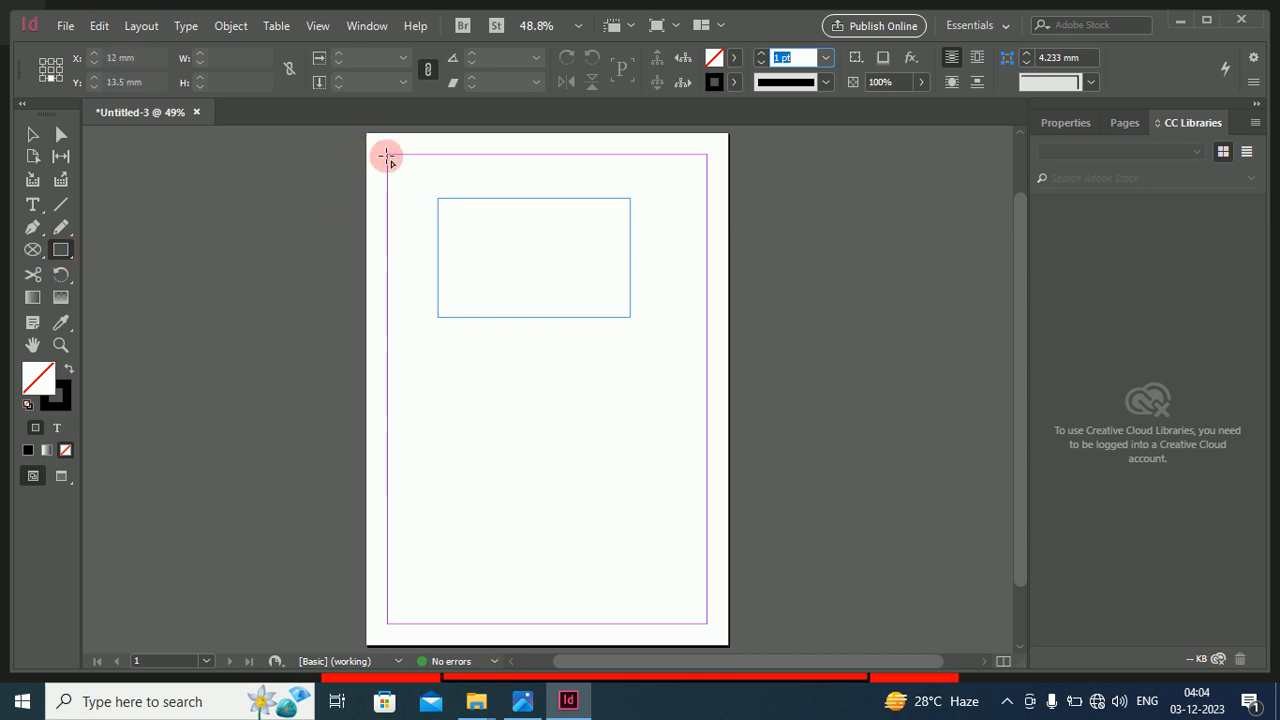
{"action": "left_click_drag", "start_coordinate": [387, 156], "coordinate": [706, 369]}
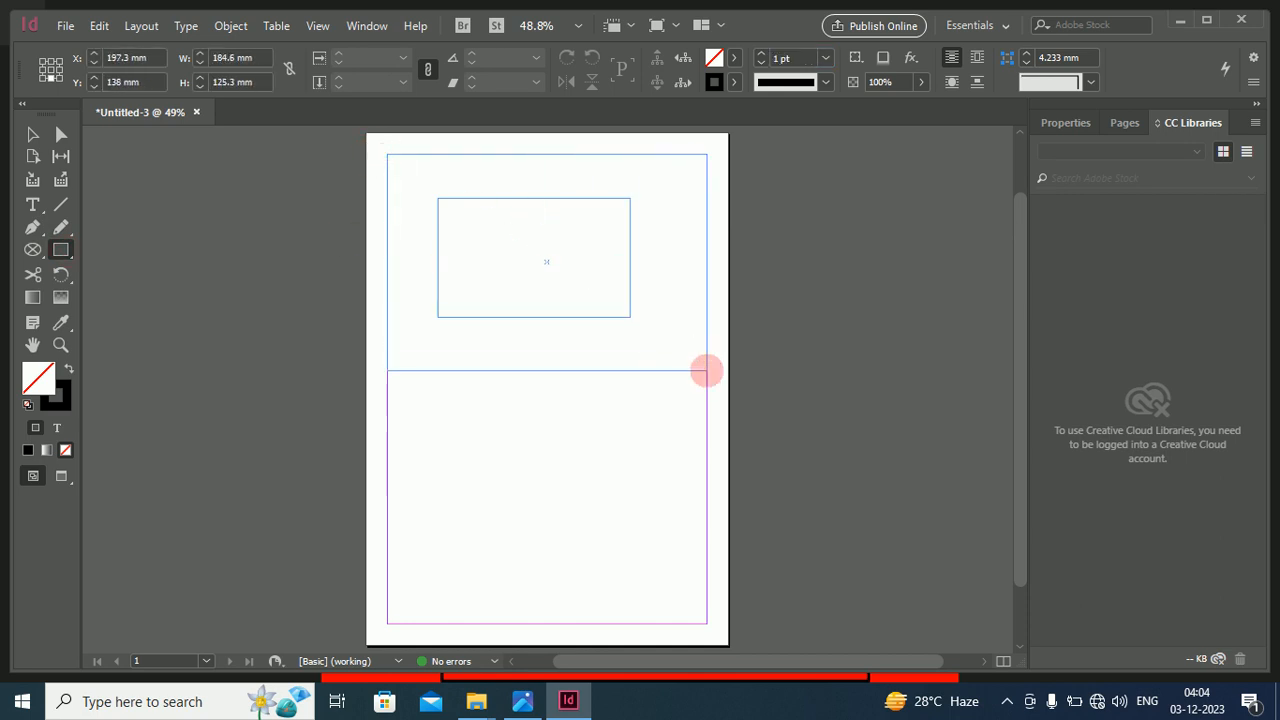
{"action": "double_click", "coordinate": [33, 383]}
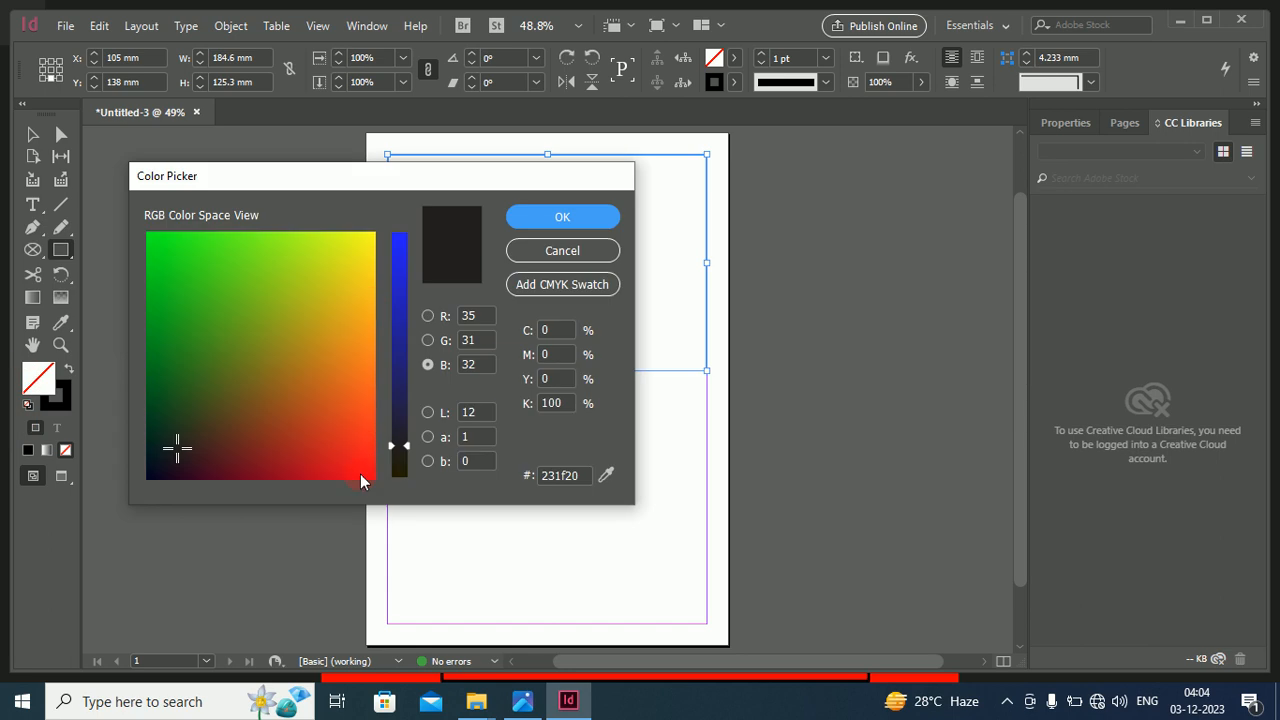
{"action": "left_click", "coordinate": [362, 481]}
{"action": "left_click", "coordinate": [564, 220]}
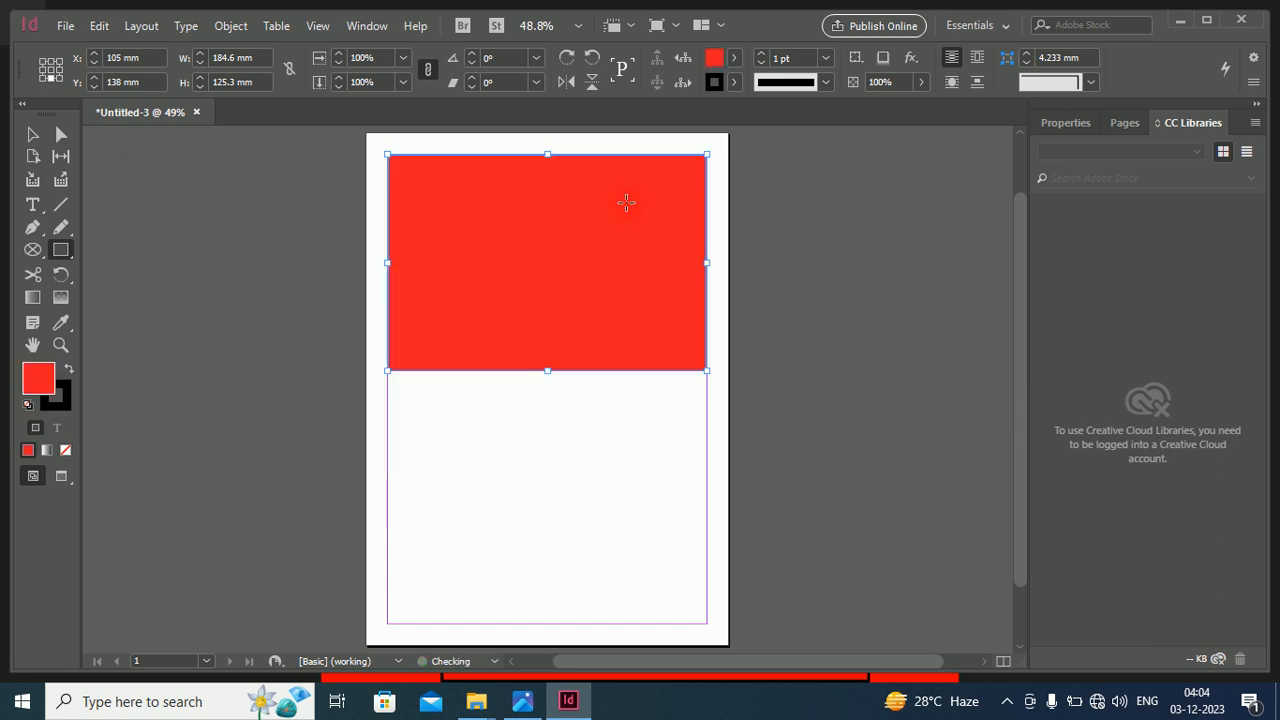
Zoom in to 75% on the red rectangle and examine its frame handles with the Selection tool.
{"action": "left_click", "coordinate": [33, 134]}
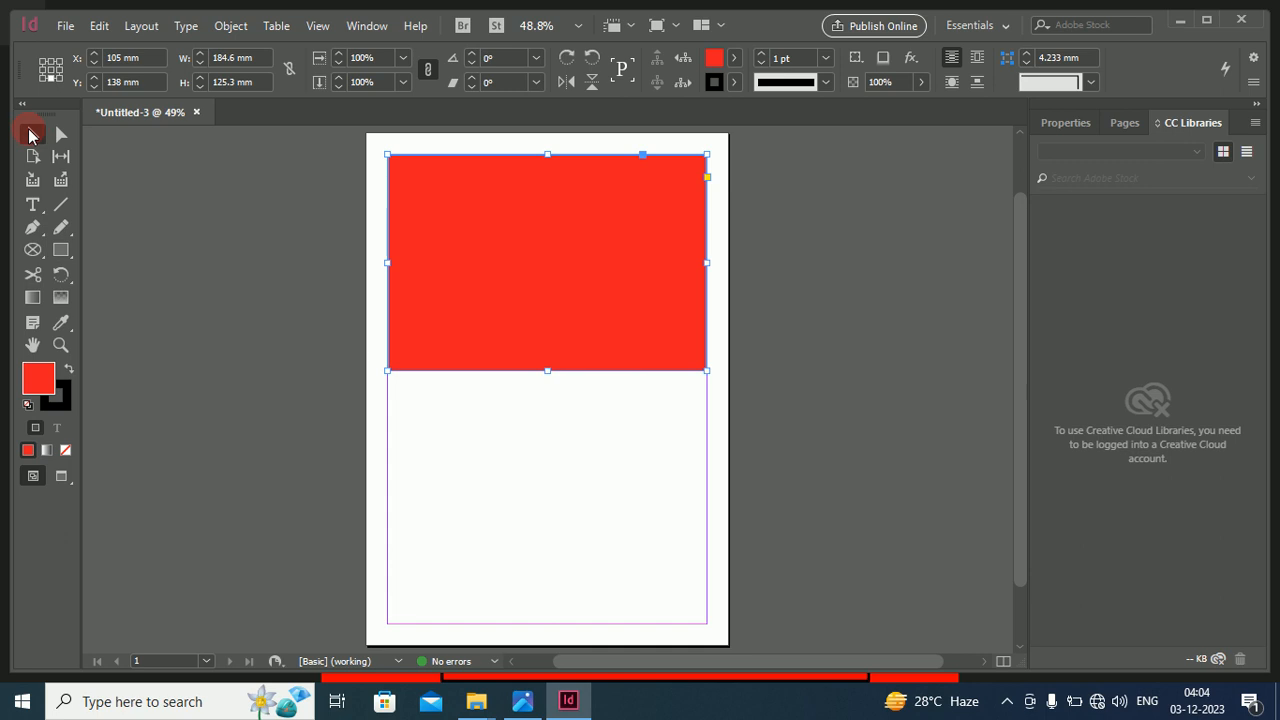
{"action": "left_click", "coordinate": [60, 344]}
{"action": "left_click", "coordinate": [385, 243]}
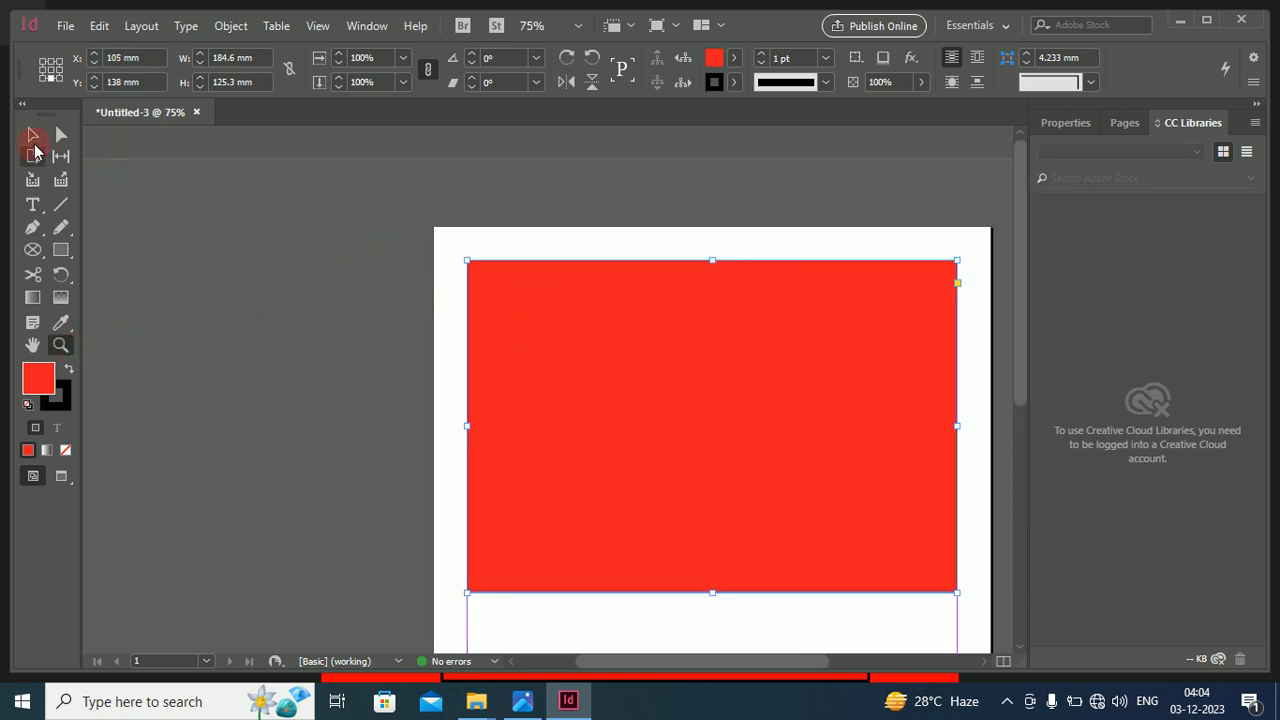
{"action": "left_click", "coordinate": [33, 138]}
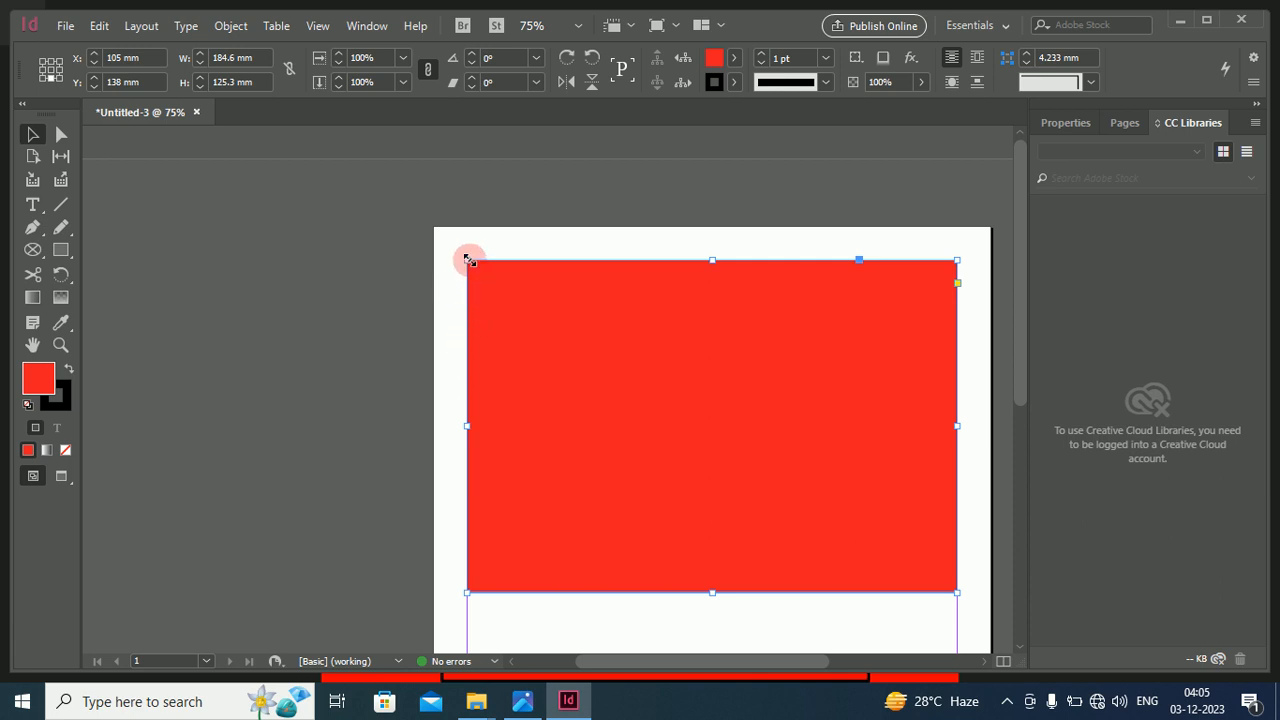
Stretch the red rectangle's left edge out to the page edge, return it to the margin, and deselect it.
{"action": "left_click_drag", "start_coordinate": [467, 260], "coordinate": [434, 259]}
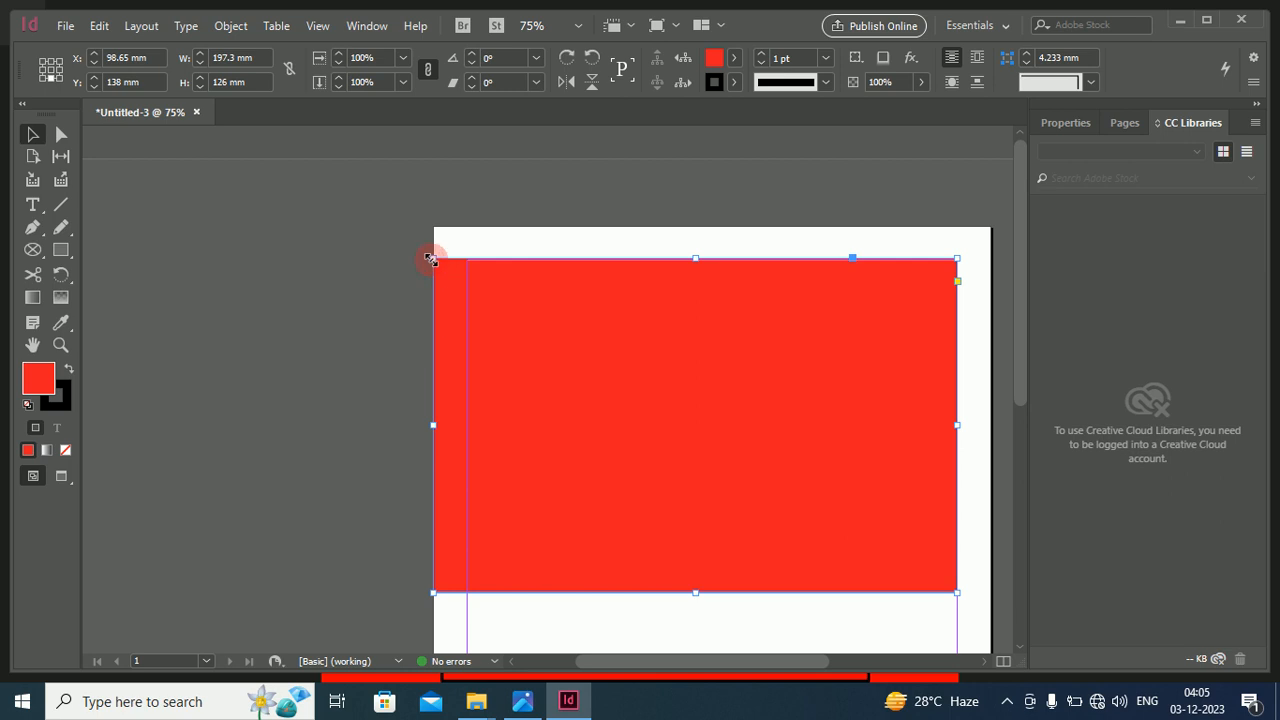
{"action": "left_click_drag", "start_coordinate": [431, 259], "coordinate": [466, 260]}
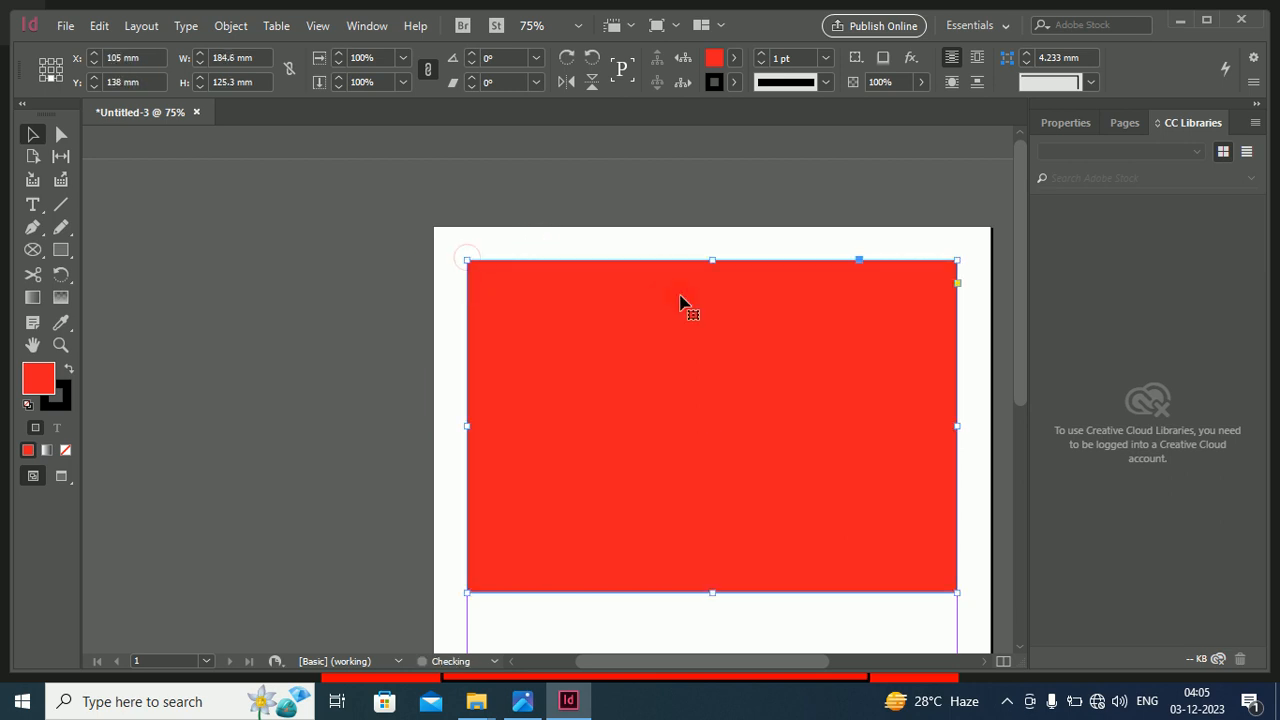
{"action": "left_click", "coordinate": [406, 218]}
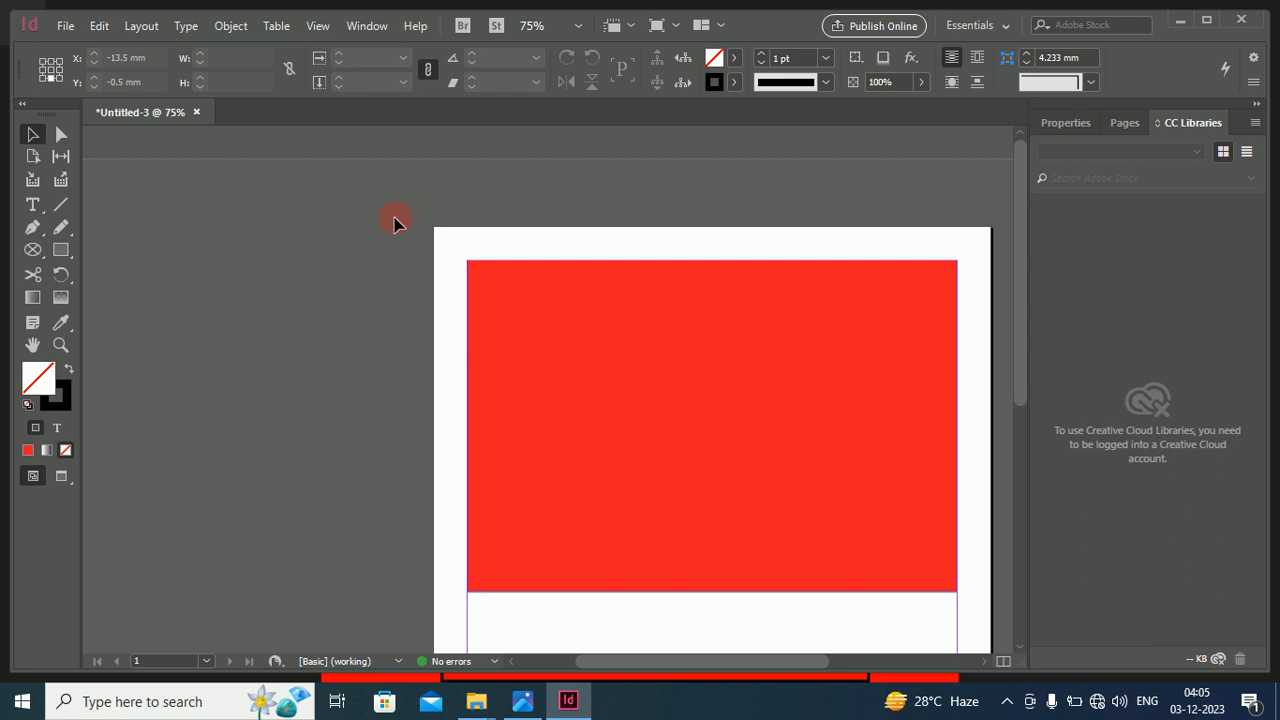
Set the document's bleed to 3 mm on all four sides in Document Setup.
{"action": "left_click", "coordinate": [63, 29]}
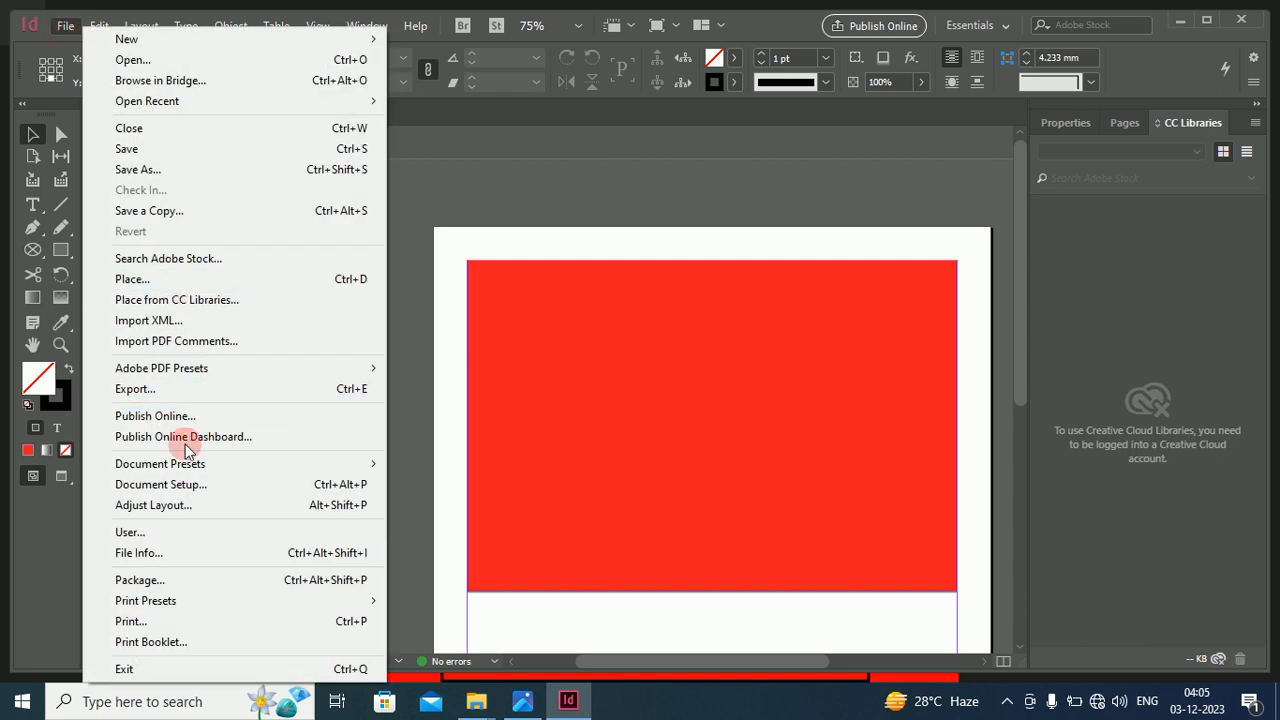
{"action": "left_click", "coordinate": [200, 485]}
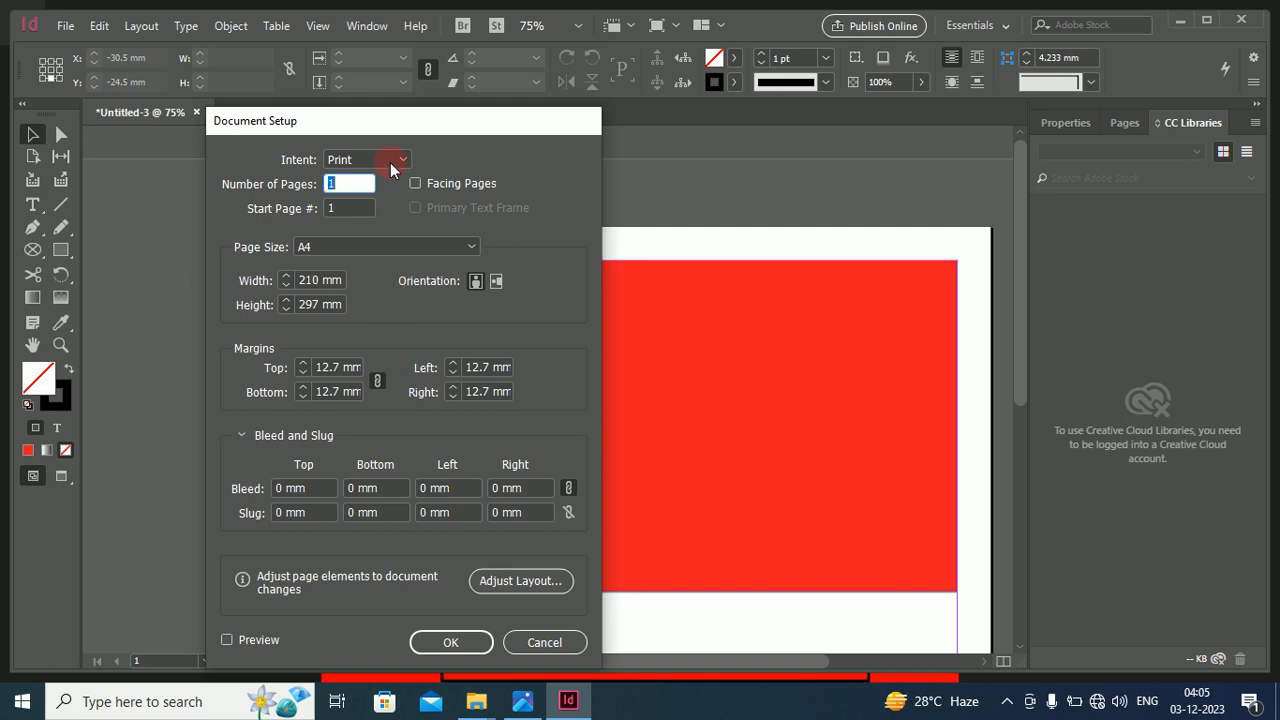
{"action": "left_click_drag", "start_coordinate": [393, 120], "coordinate": [401, 45]}
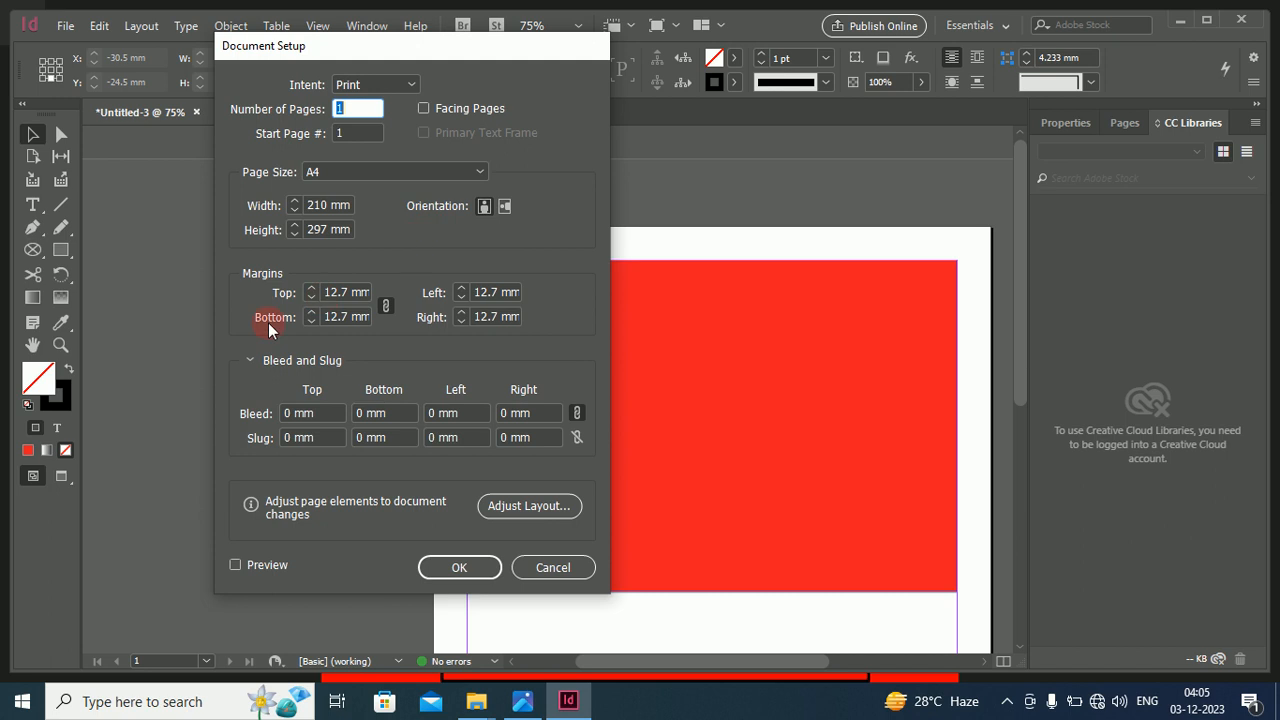
{"action": "left_click", "coordinate": [325, 412]}
{"action": "left_click_drag", "start_coordinate": [325, 412], "coordinate": [277, 413]}
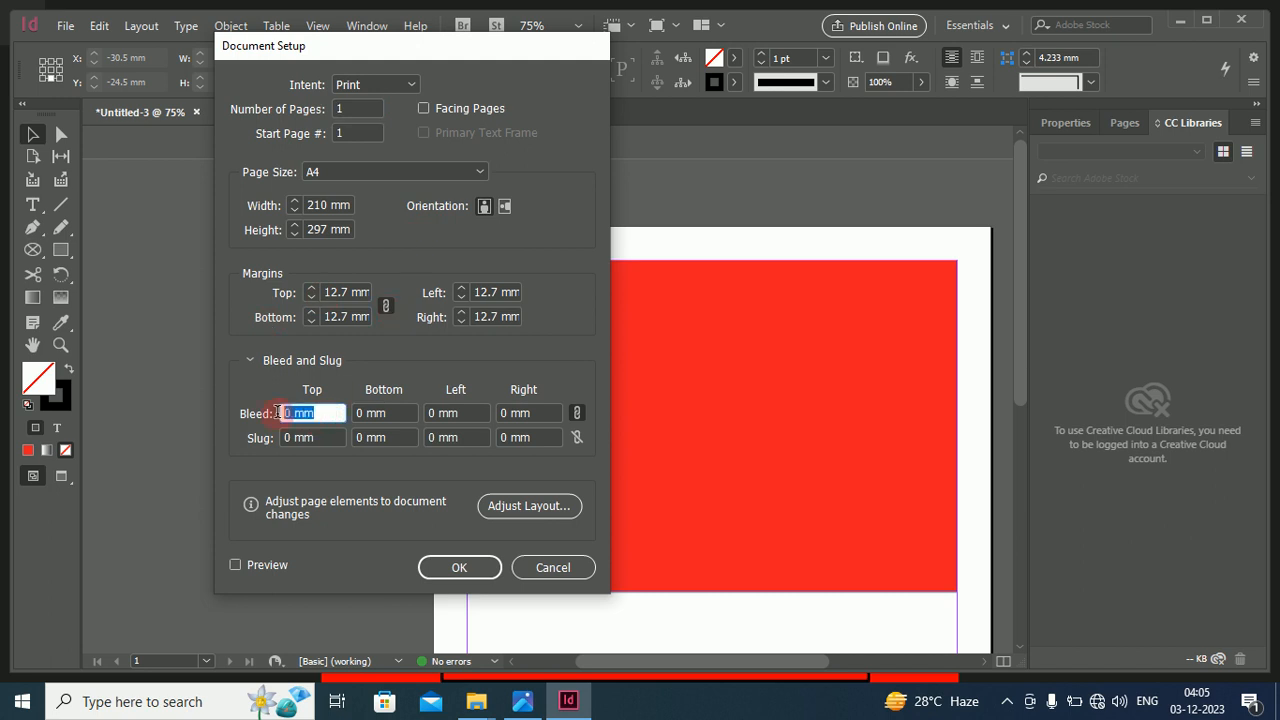
{"action": "type", "text": "3"}
{"action": "left_click", "coordinate": [393, 412]}
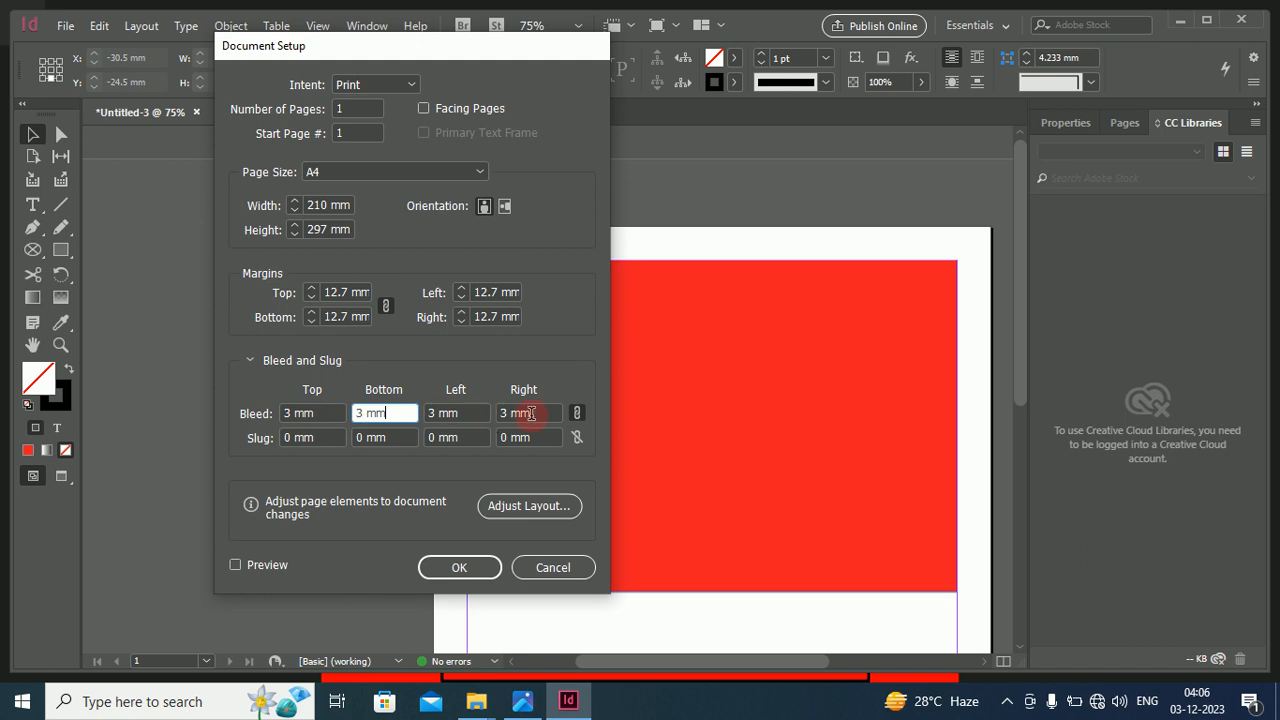
{"action": "left_click", "coordinate": [462, 567]}
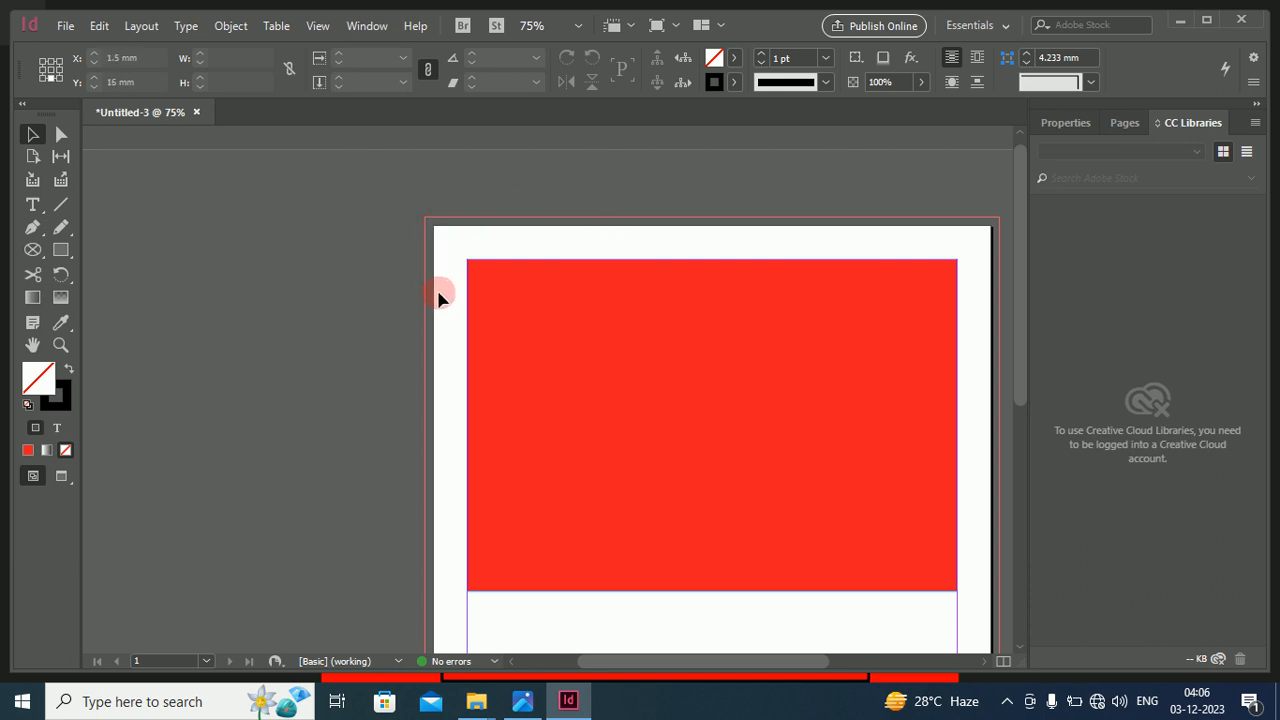
Extend the red rectangle's left and top edges to the bleed guides, making it about 200 mm wide and 141 mm high.
{"action": "left_click", "coordinate": [470, 305]}
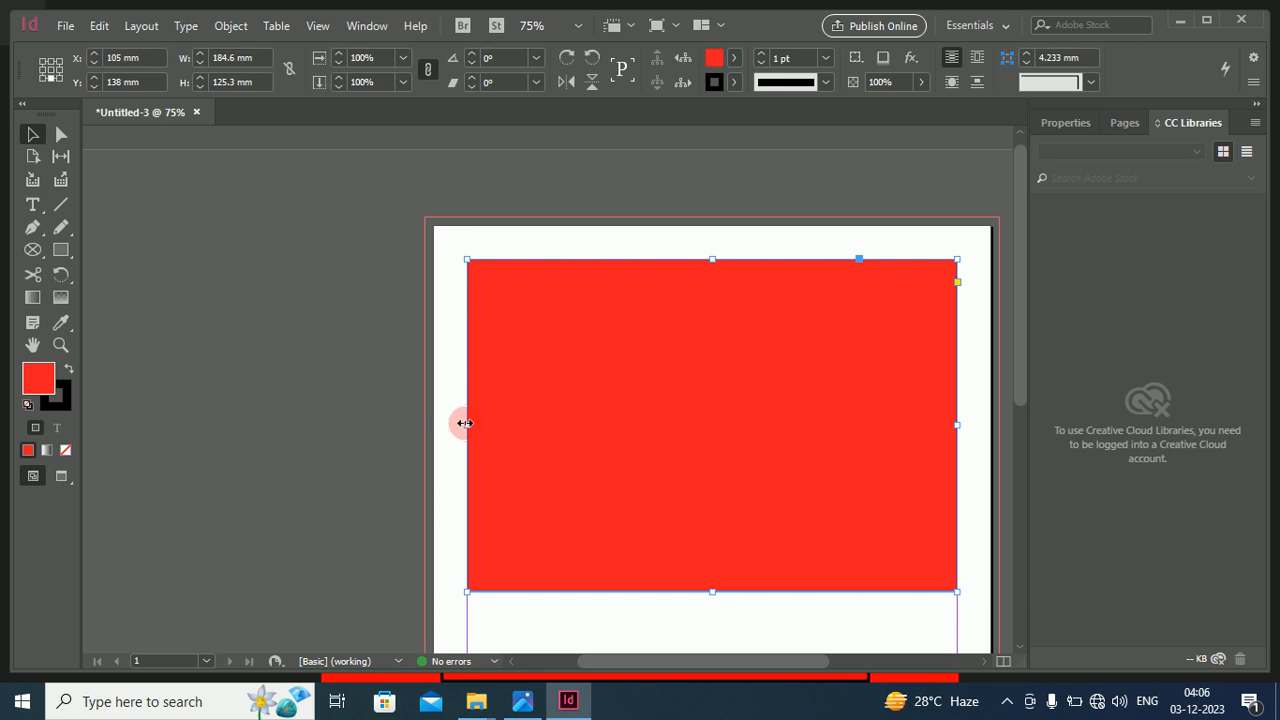
{"action": "left_click_drag", "start_coordinate": [465, 423], "coordinate": [425, 420]}
{"action": "left_click_drag", "start_coordinate": [691, 257], "coordinate": [690, 218]}
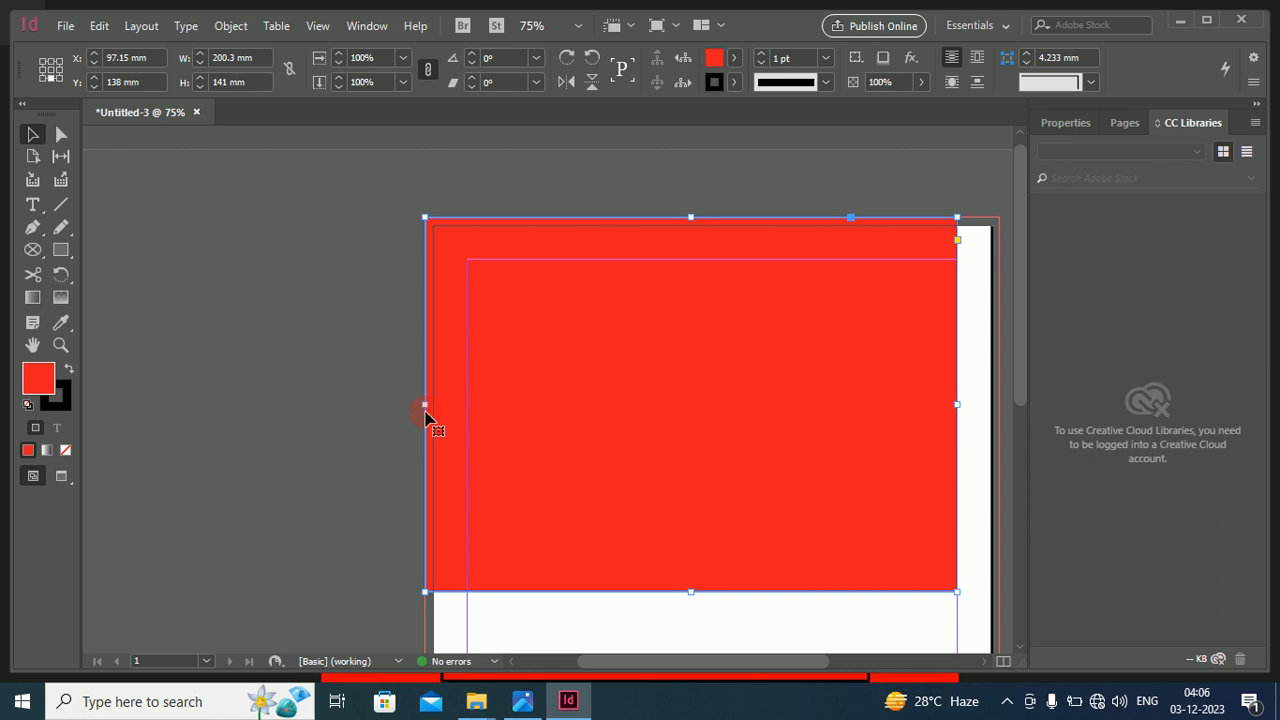
{"action": "left_click_drag", "start_coordinate": [424, 404], "coordinate": [433, 403]}
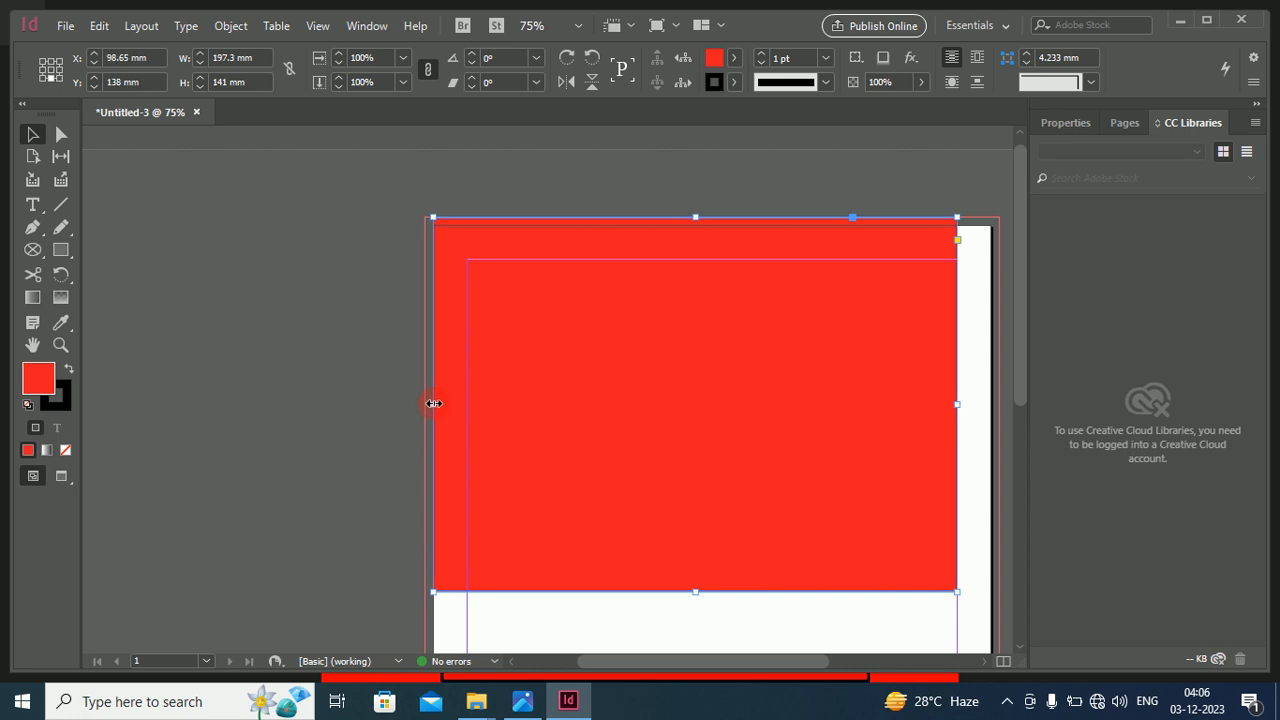
{"action": "left_click_drag", "start_coordinate": [433, 403], "coordinate": [425, 404]}
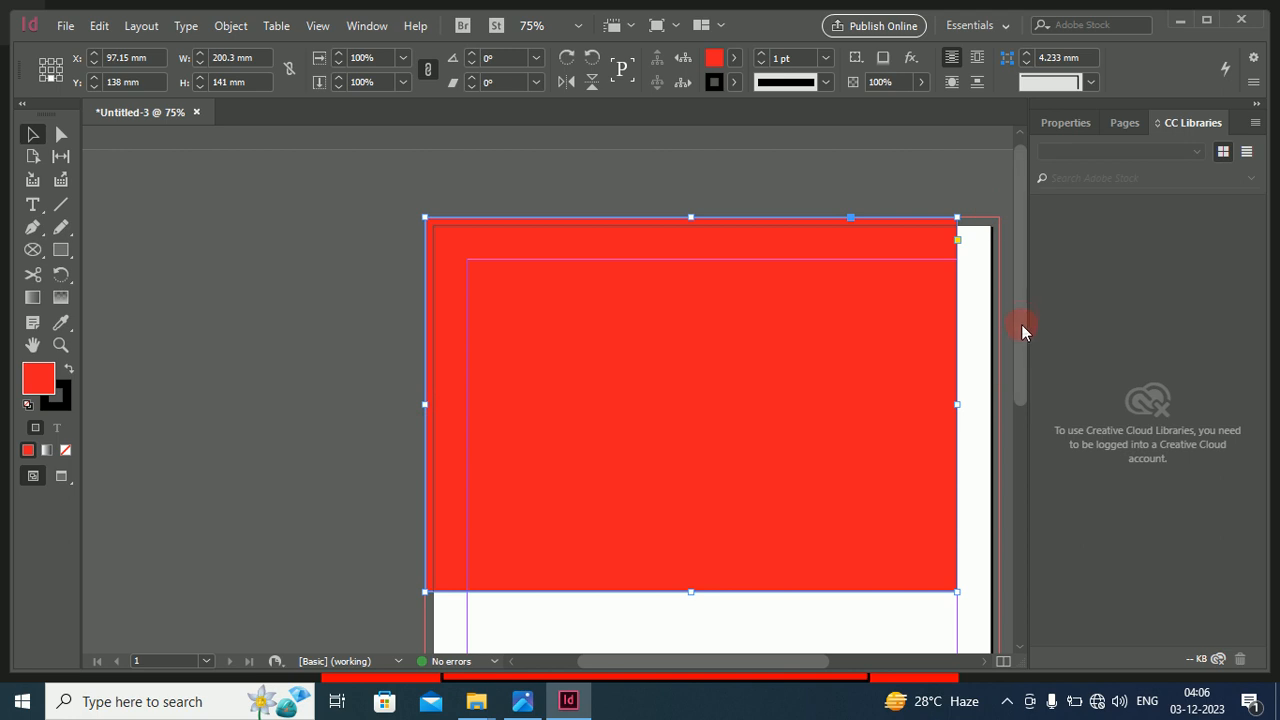
{"action": "left_click_drag", "start_coordinate": [1021, 324], "coordinate": [1031, 527]}
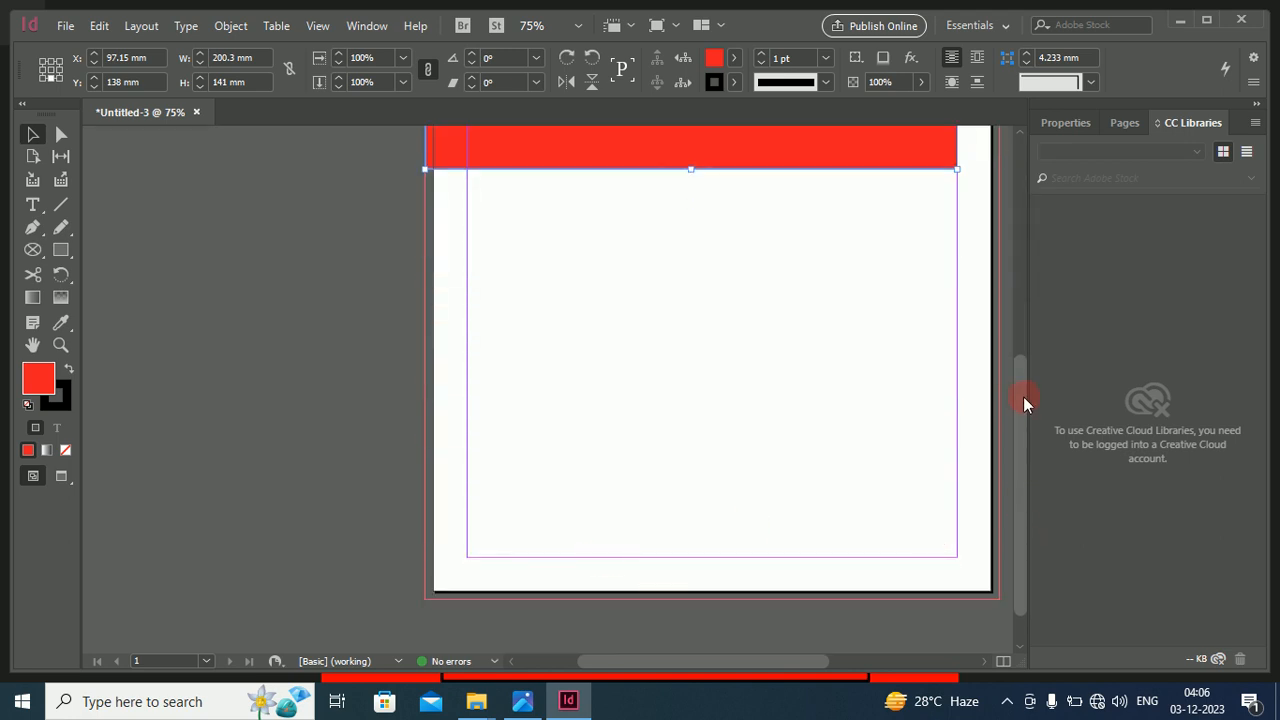
{"action": "left_click_drag", "start_coordinate": [1023, 396], "coordinate": [1003, 169]}
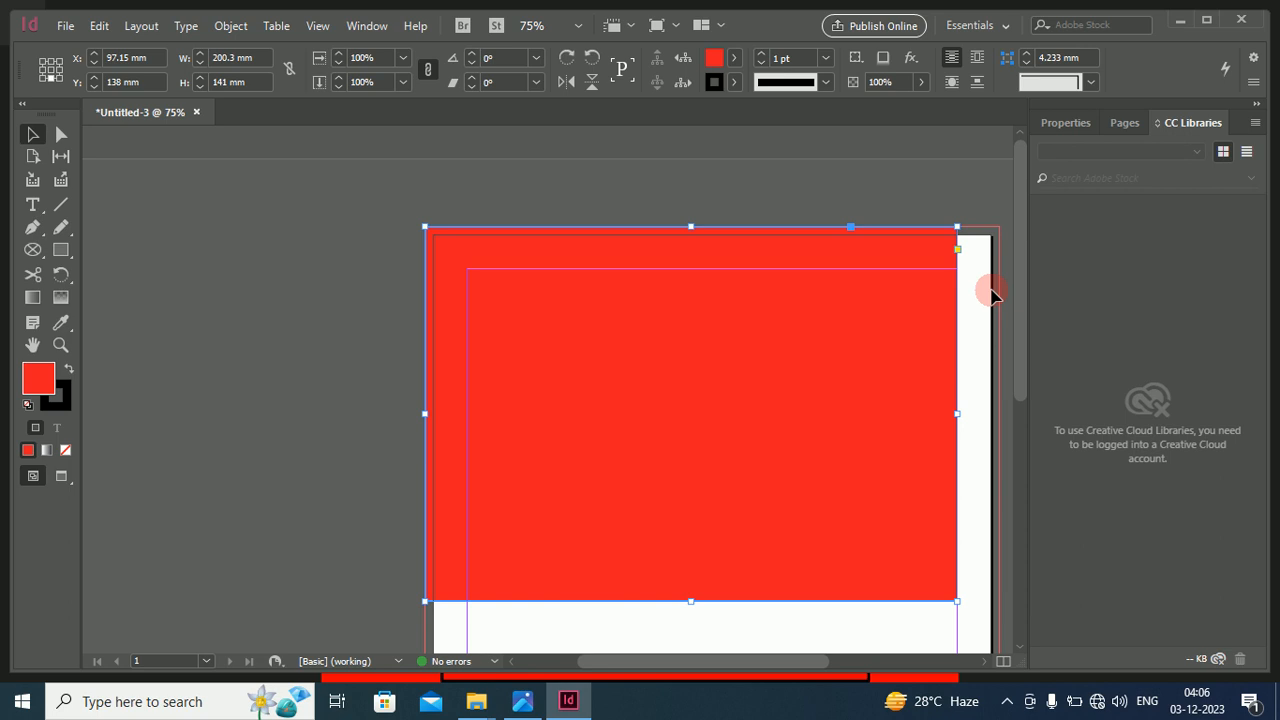
{"action": "left_click", "coordinate": [461, 196]}
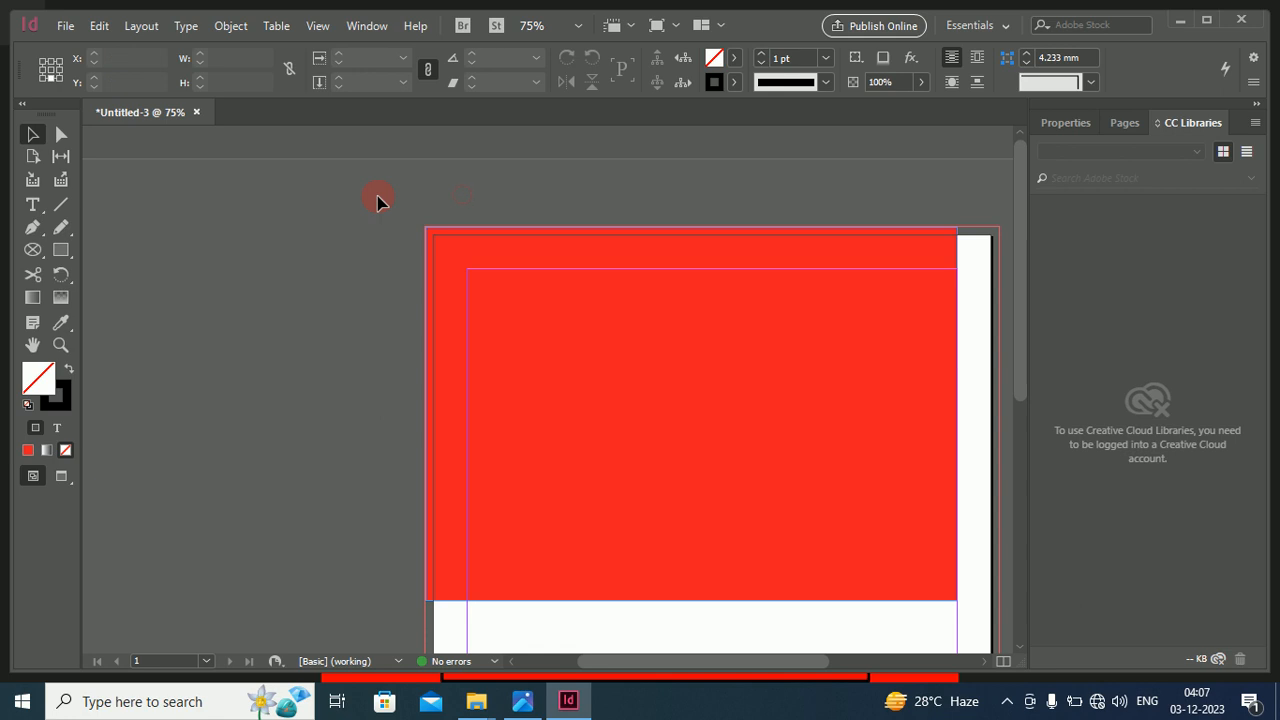
Link the slug values and set the document's slug to 6 mm on all four sides in Document Setup.
{"action": "left_click", "coordinate": [70, 28]}
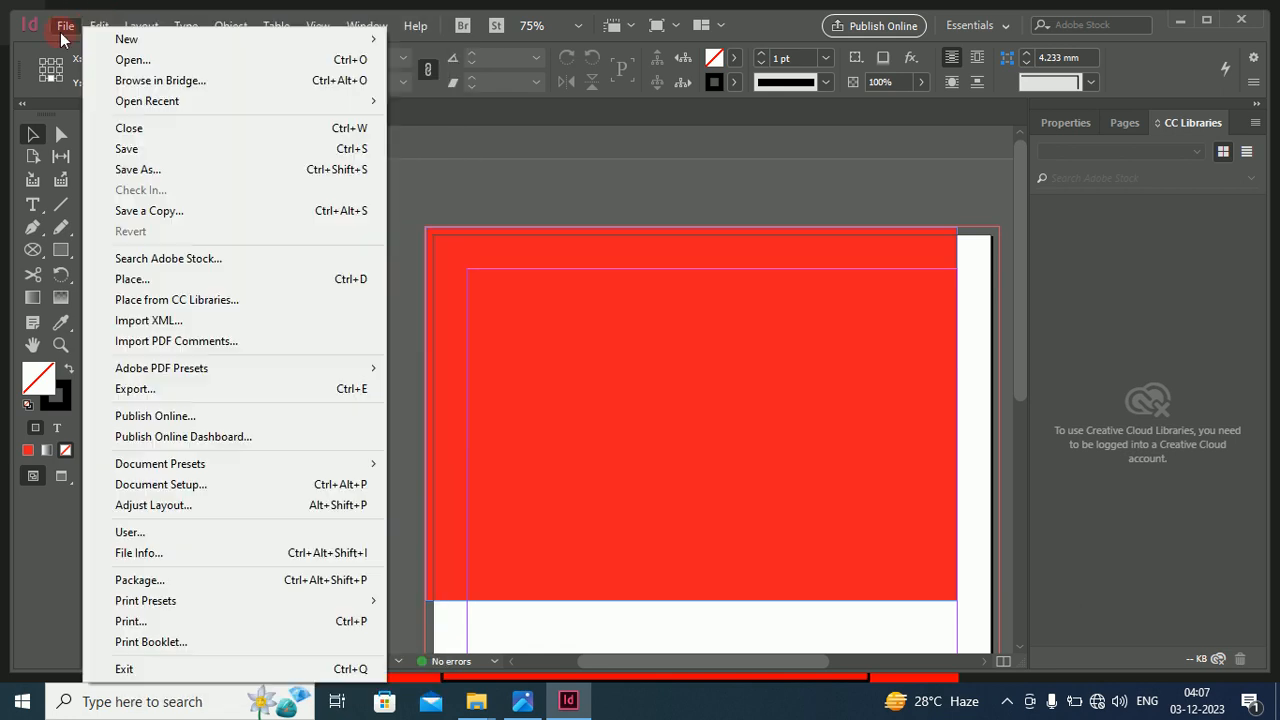
{"action": "left_click", "coordinate": [212, 488]}
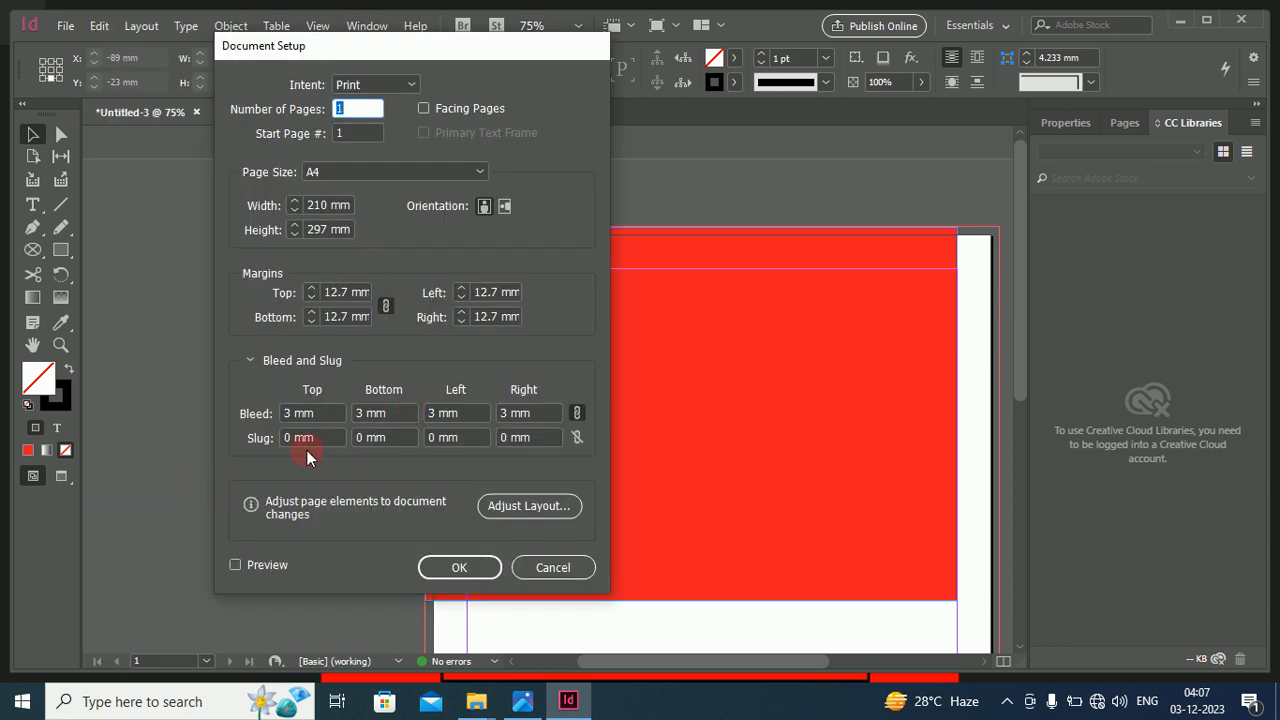
{"action": "left_click", "coordinate": [575, 438]}
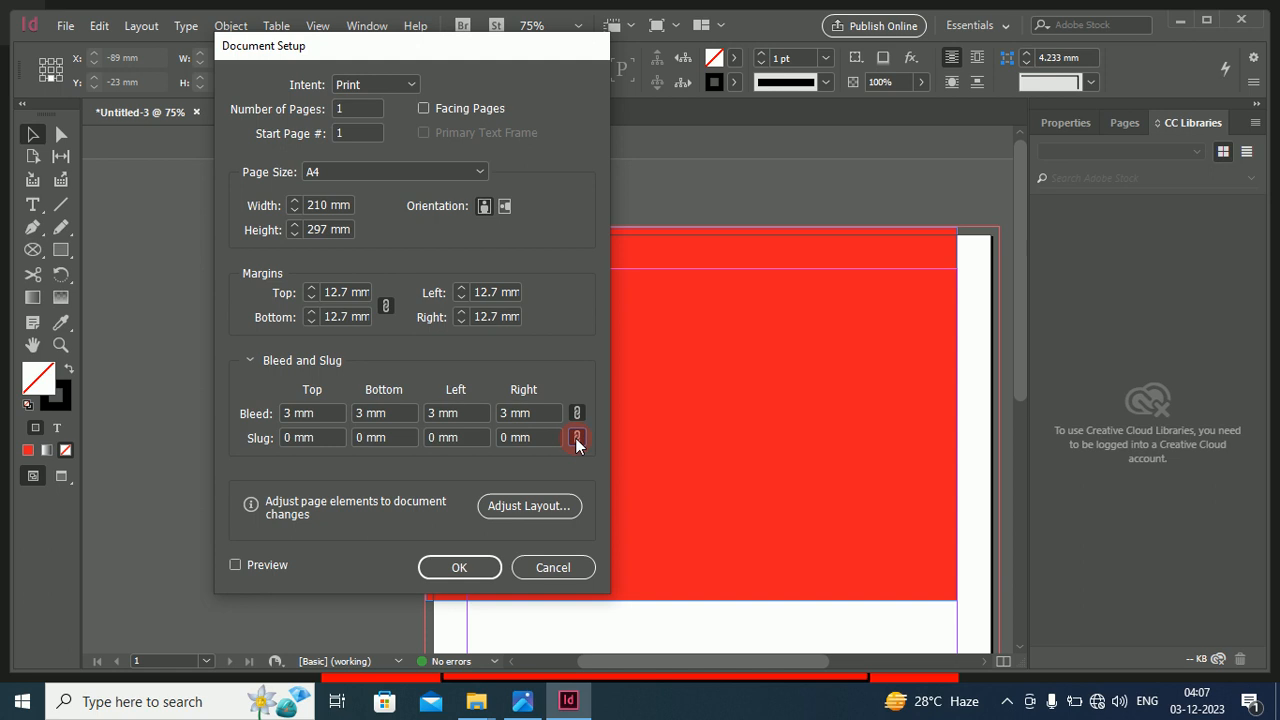
{"action": "left_click", "coordinate": [340, 437]}
{"action": "left_click_drag", "start_coordinate": [340, 437], "coordinate": [283, 437]}
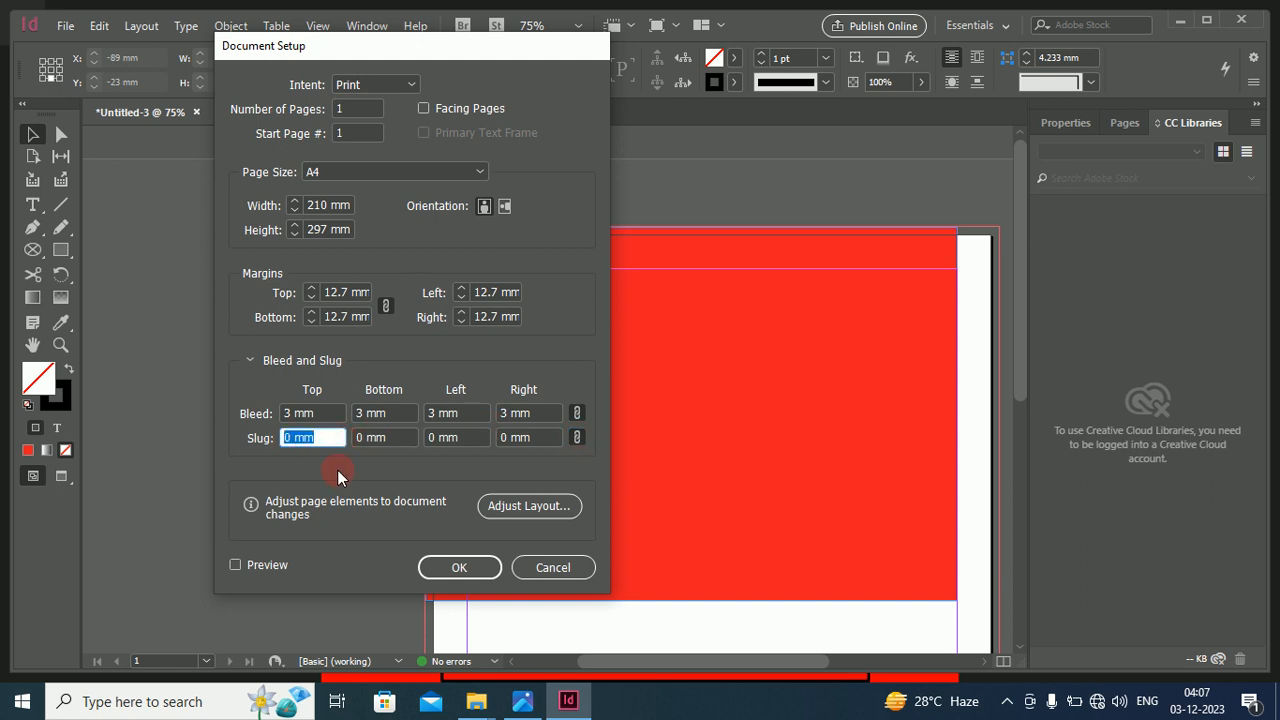
{"action": "type", "text": "6"}
{"action": "left_click", "coordinate": [400, 437]}
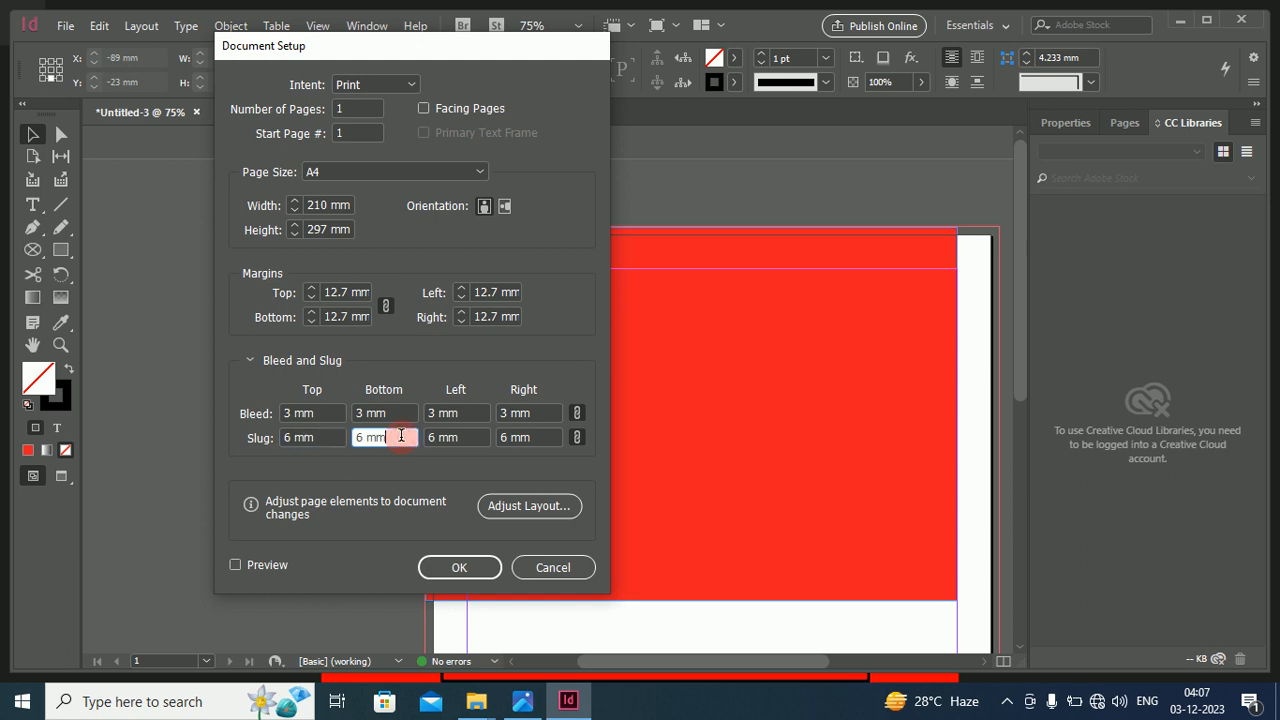
{"action": "left_click", "coordinate": [458, 567]}
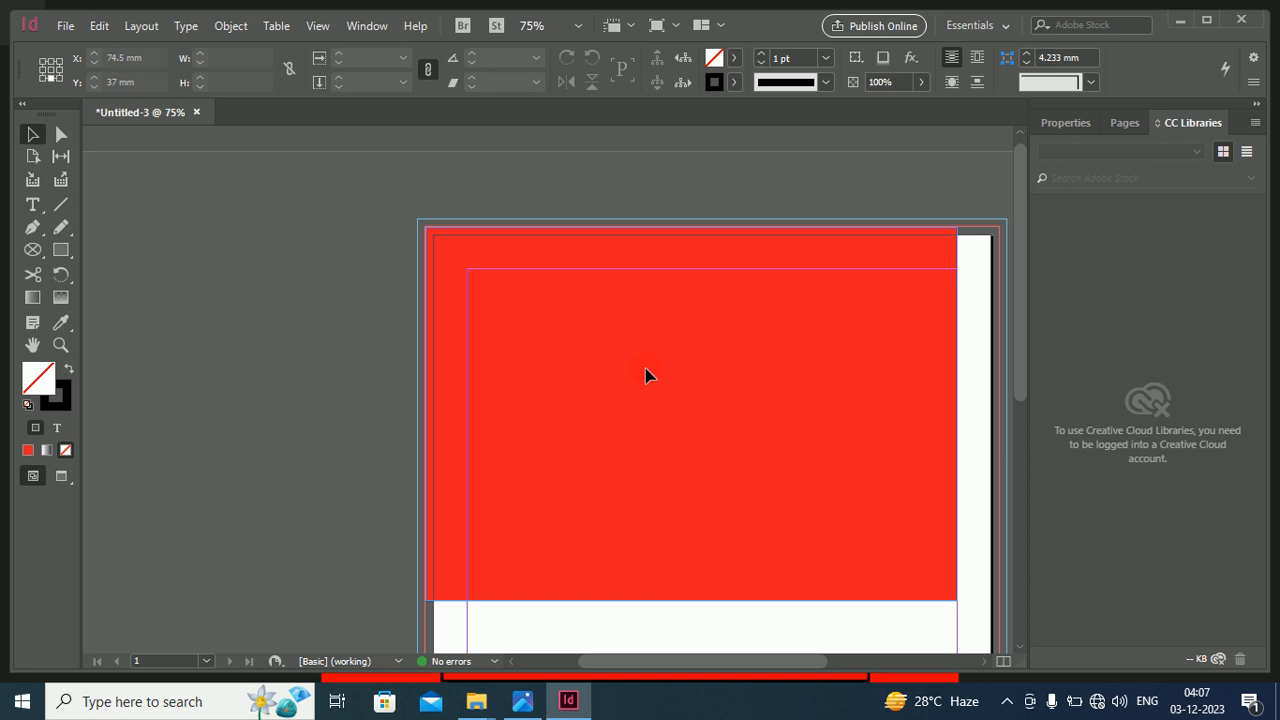
Move the red rectangle about 9 mm right and 22 mm down, and zoom to 150% on the page's top-left corner.
{"action": "left_click", "coordinate": [655, 397]}
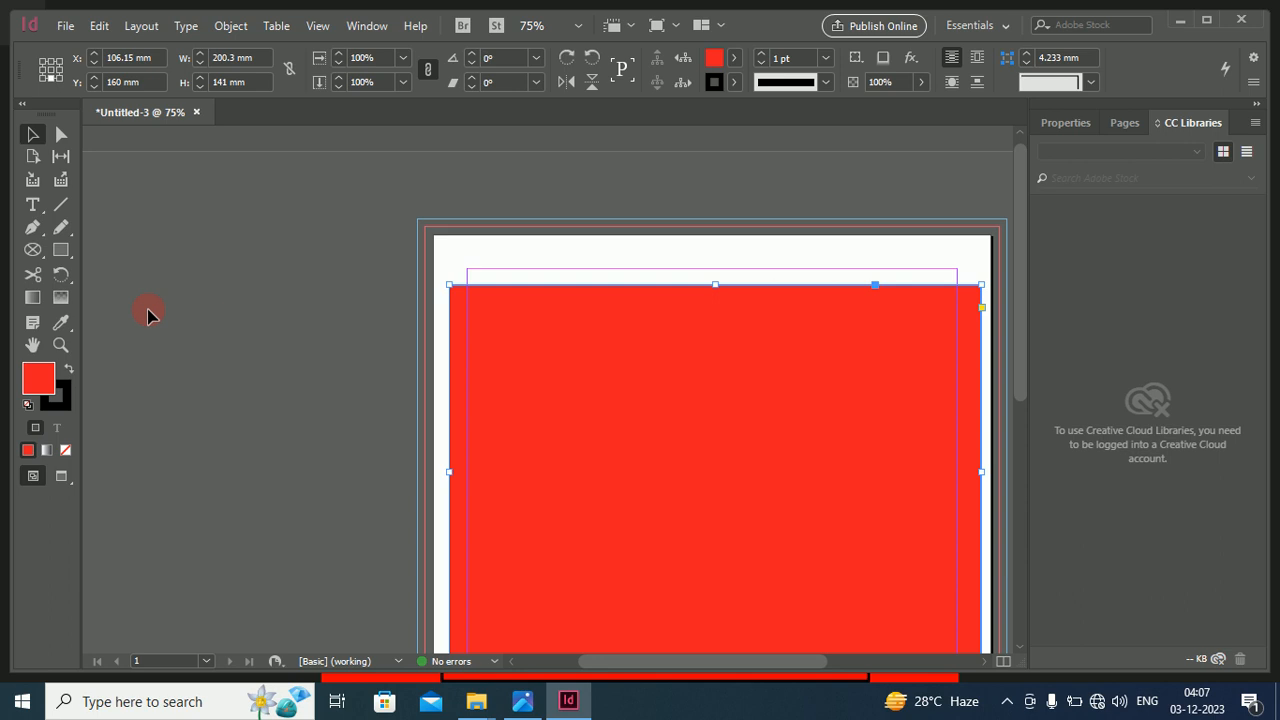
{"action": "left_click", "coordinate": [61, 345]}
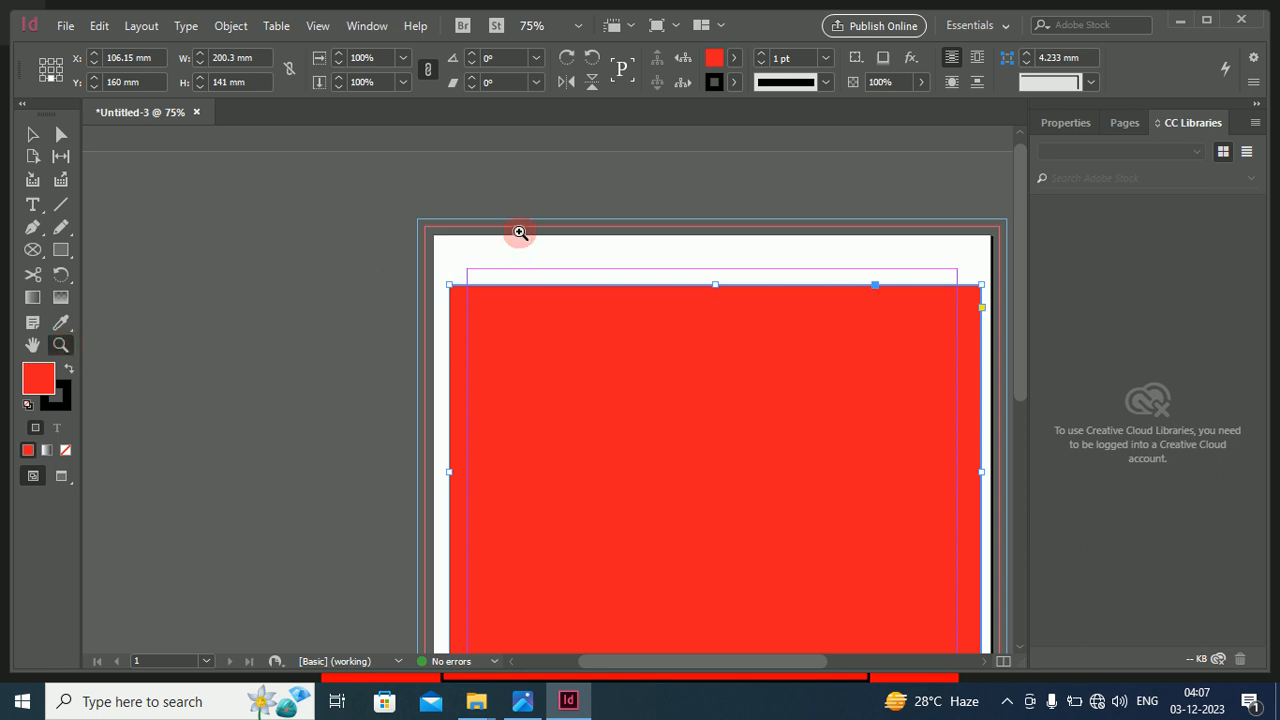
{"action": "left_click", "coordinate": [517, 230]}
{"action": "left_click", "coordinate": [599, 270]}
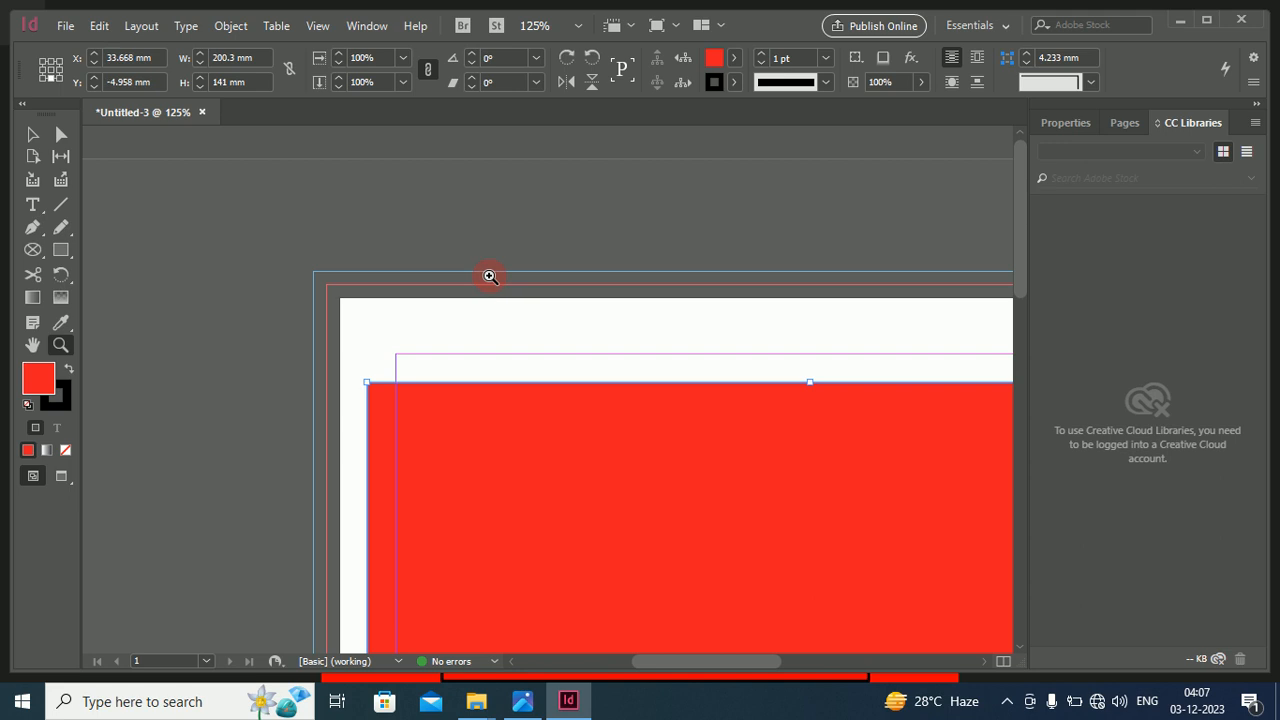
{"action": "left_click", "coordinate": [489, 275]}
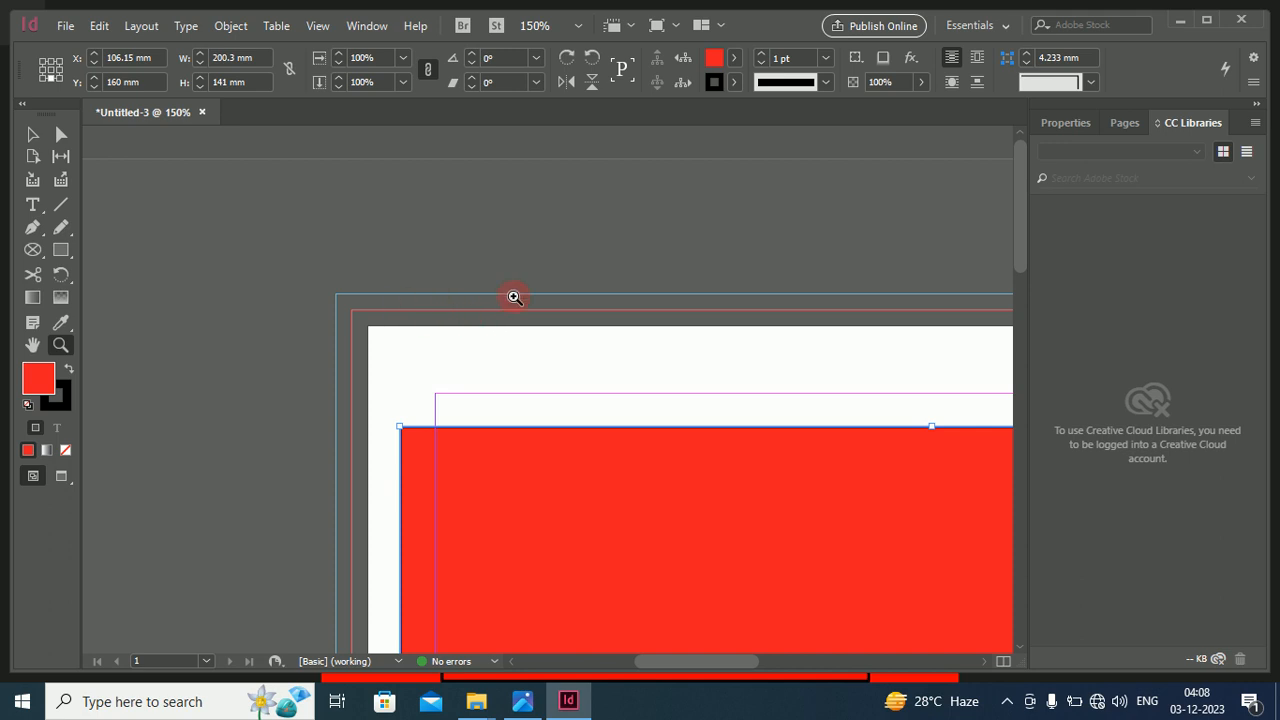
Pan around the page's top-left corner with the Hand tool to examine the margin, bleed and slug guides.
{"action": "left_click", "coordinate": [33, 134]}
{"action": "left_click", "coordinate": [33, 344]}
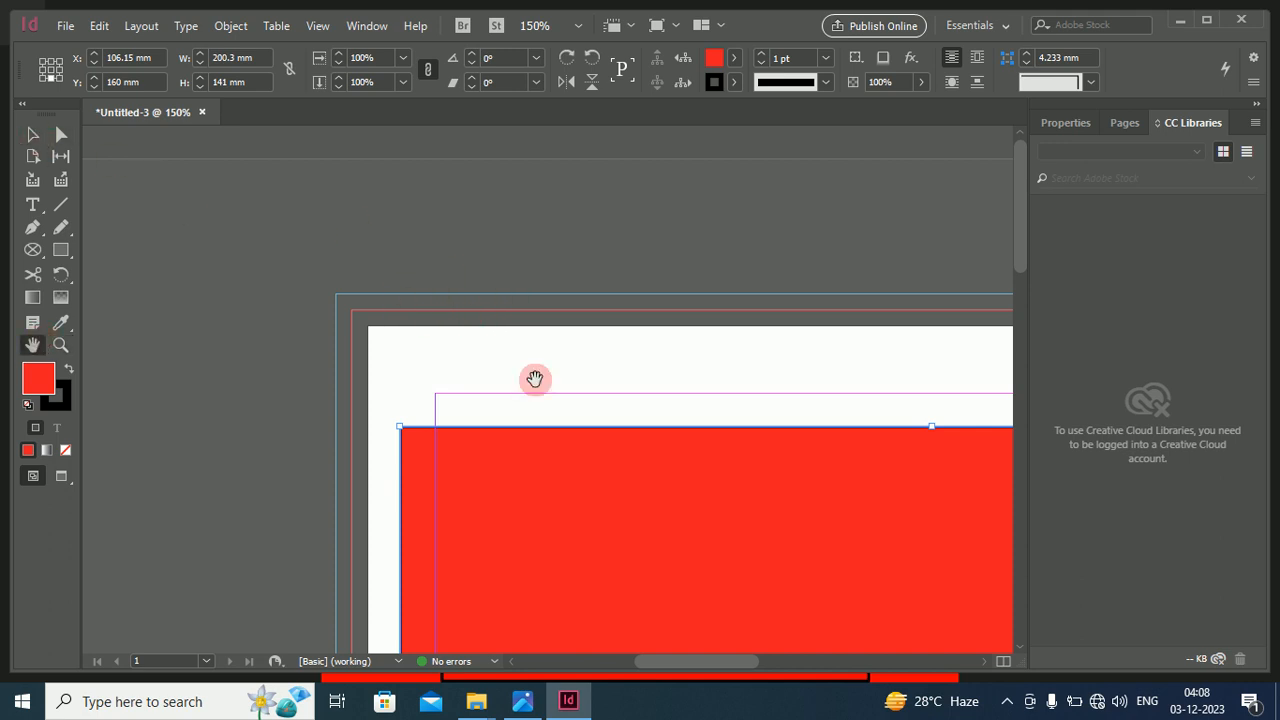
{"action": "left_click_drag", "start_coordinate": [534, 379], "coordinate": [429, 314]}
{"action": "left_click_drag", "start_coordinate": [616, 299], "coordinate": [600, 271]}
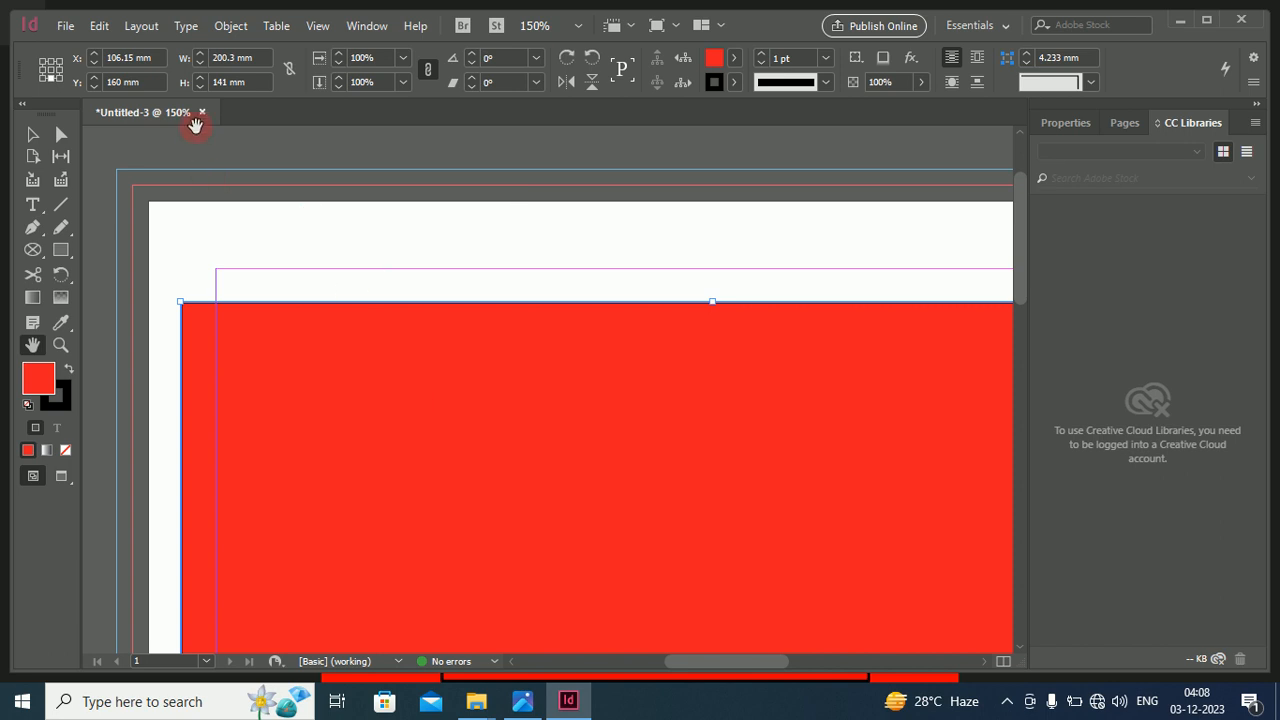
Start a new print document from the A4 preset and set its units to millimeters.
{"action": "left_click", "coordinate": [68, 28]}
{"action": "mouse_move", "coordinate": [150, 39]}
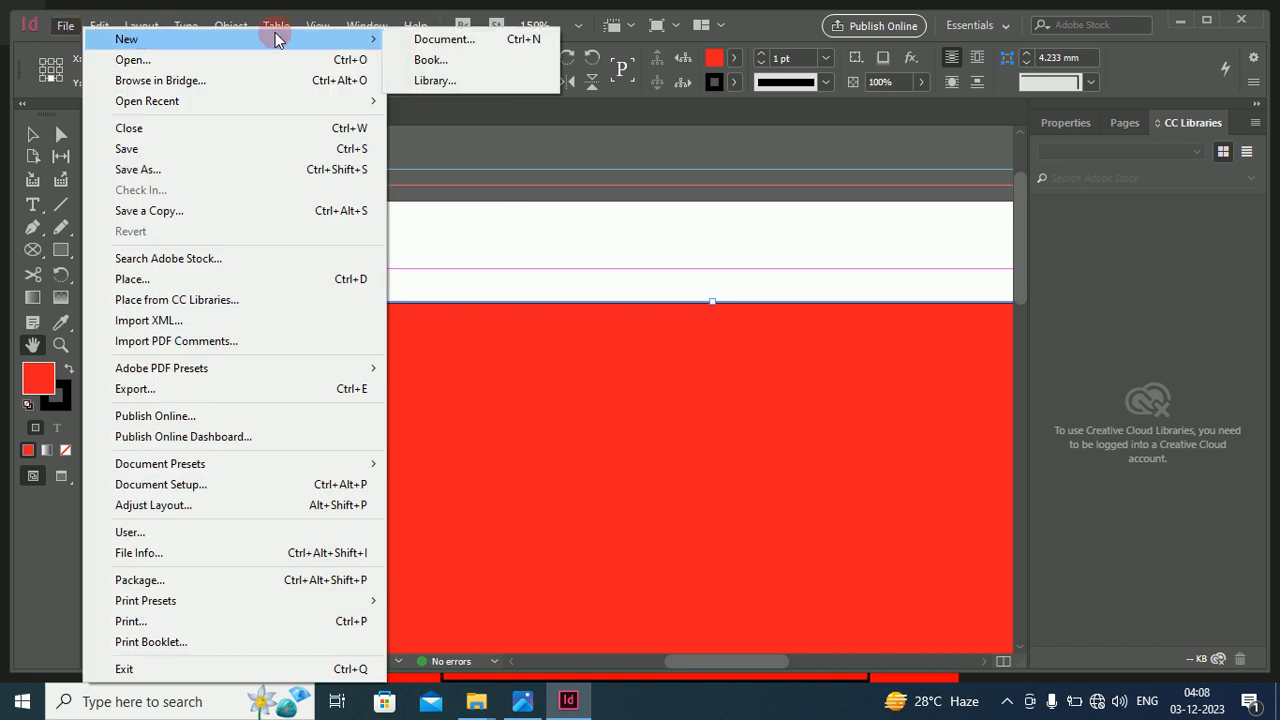
{"action": "left_click", "coordinate": [416, 41]}
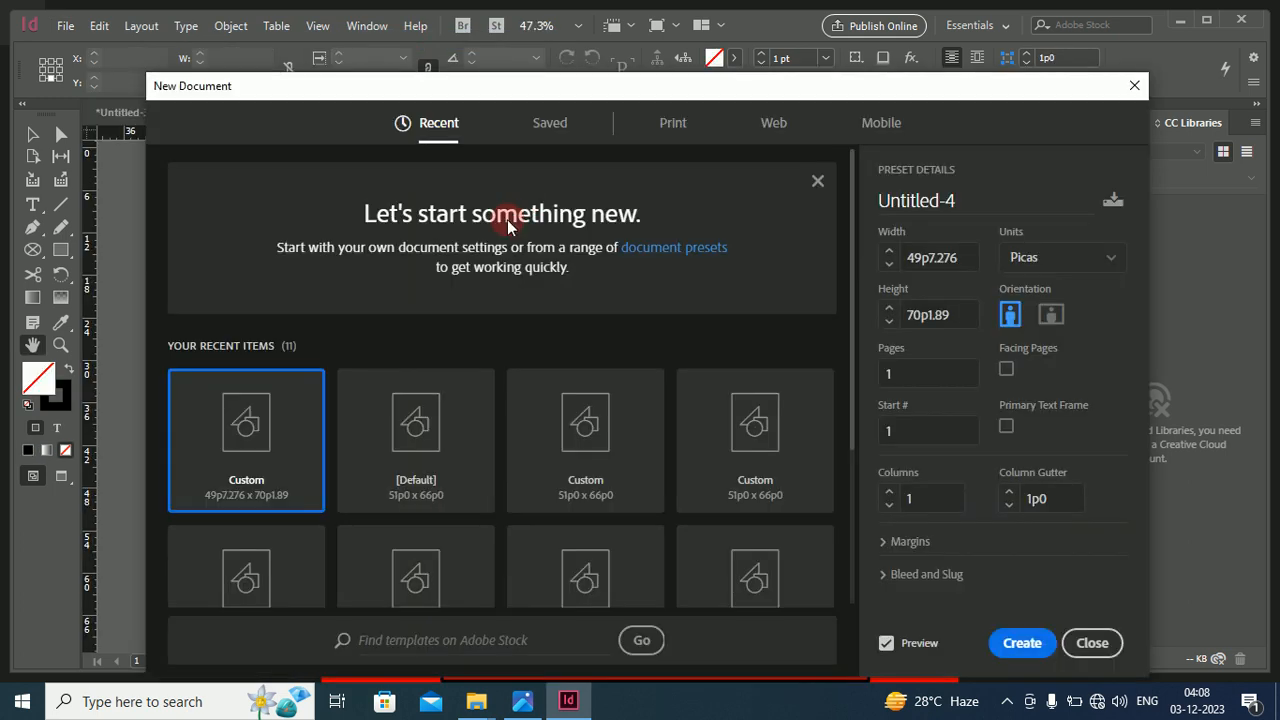
{"action": "left_click_drag", "start_coordinate": [469, 86], "coordinate": [445, 35]}
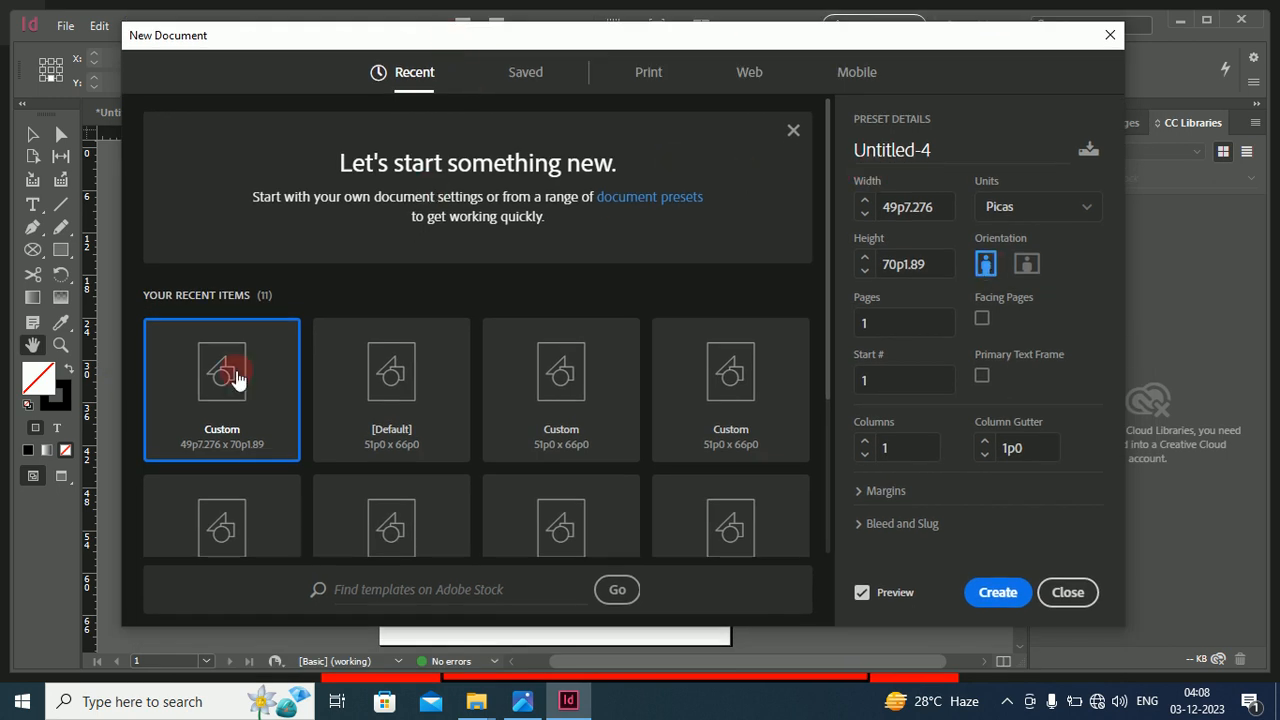
{"action": "left_click", "coordinate": [647, 76]}
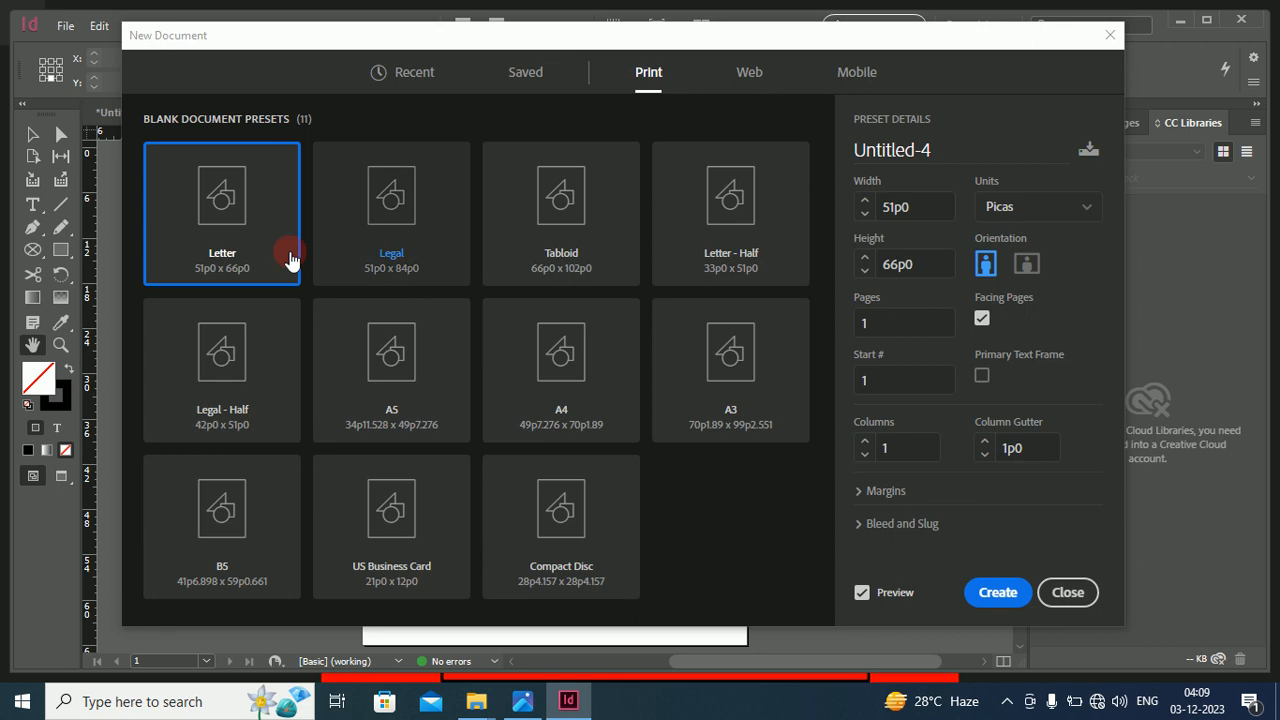
{"action": "left_click", "coordinate": [543, 368]}
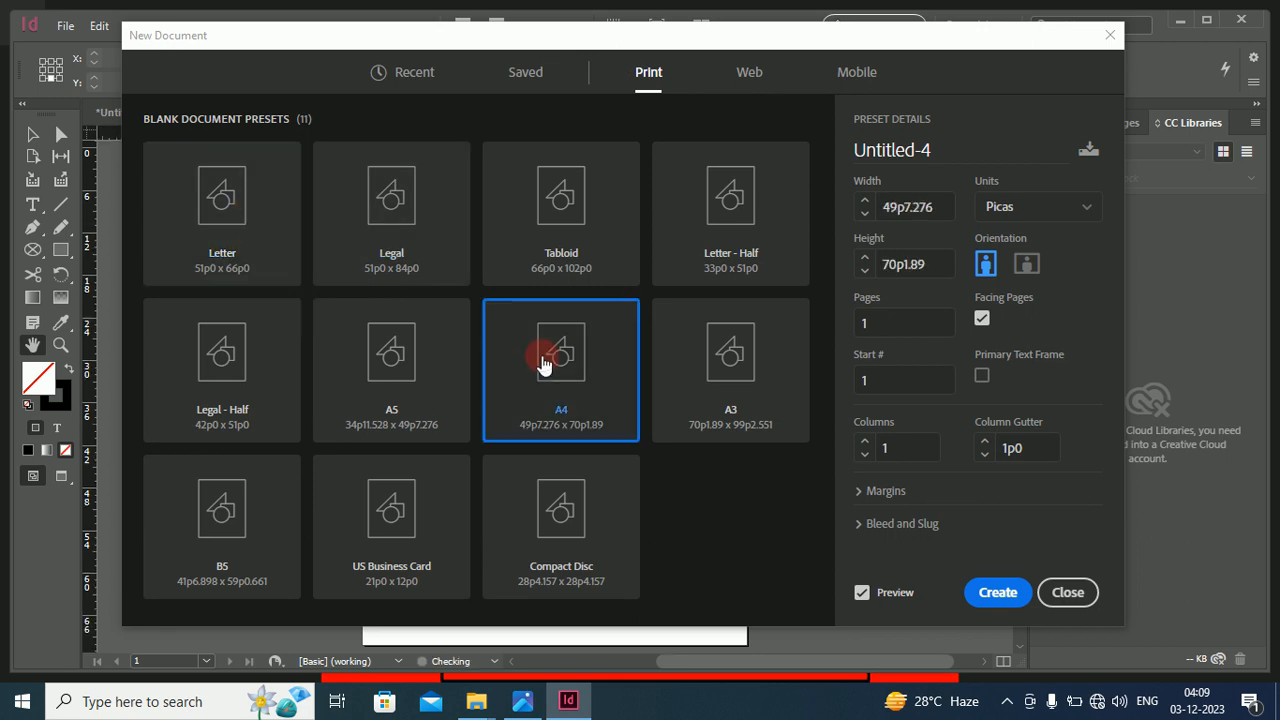
{"action": "left_click", "coordinate": [1034, 212]}
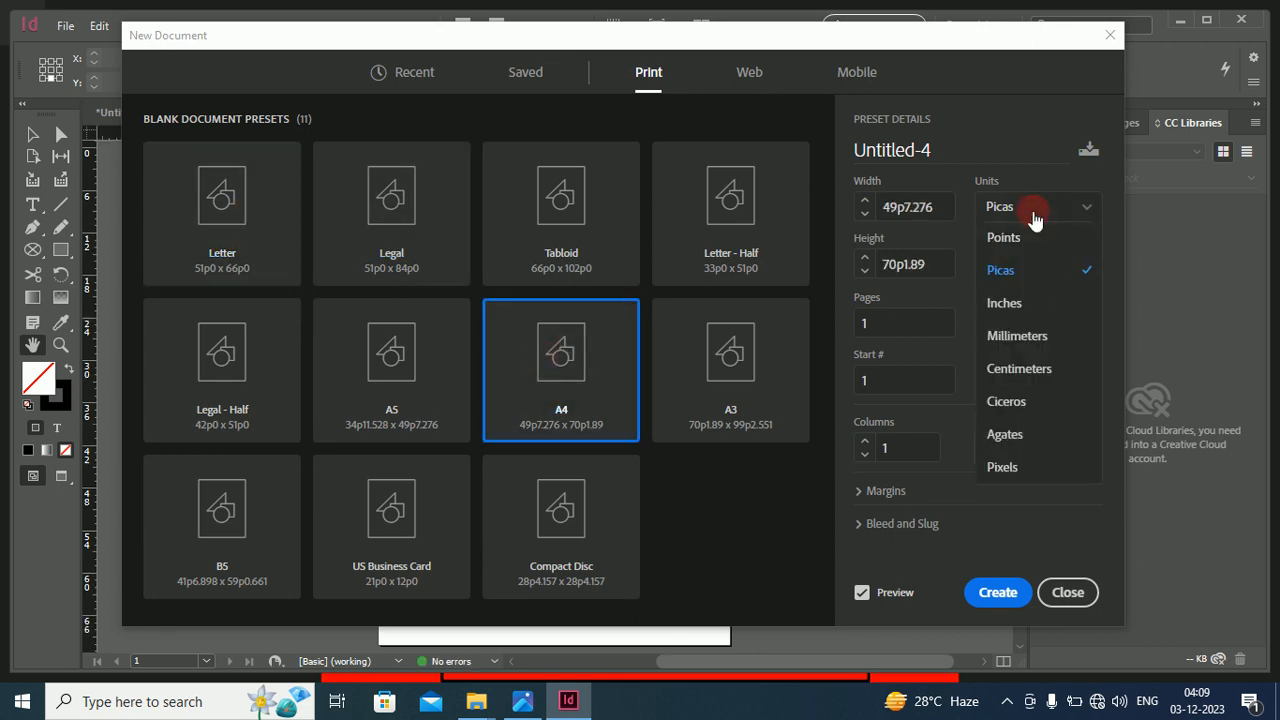
{"action": "left_click", "coordinate": [1024, 338]}
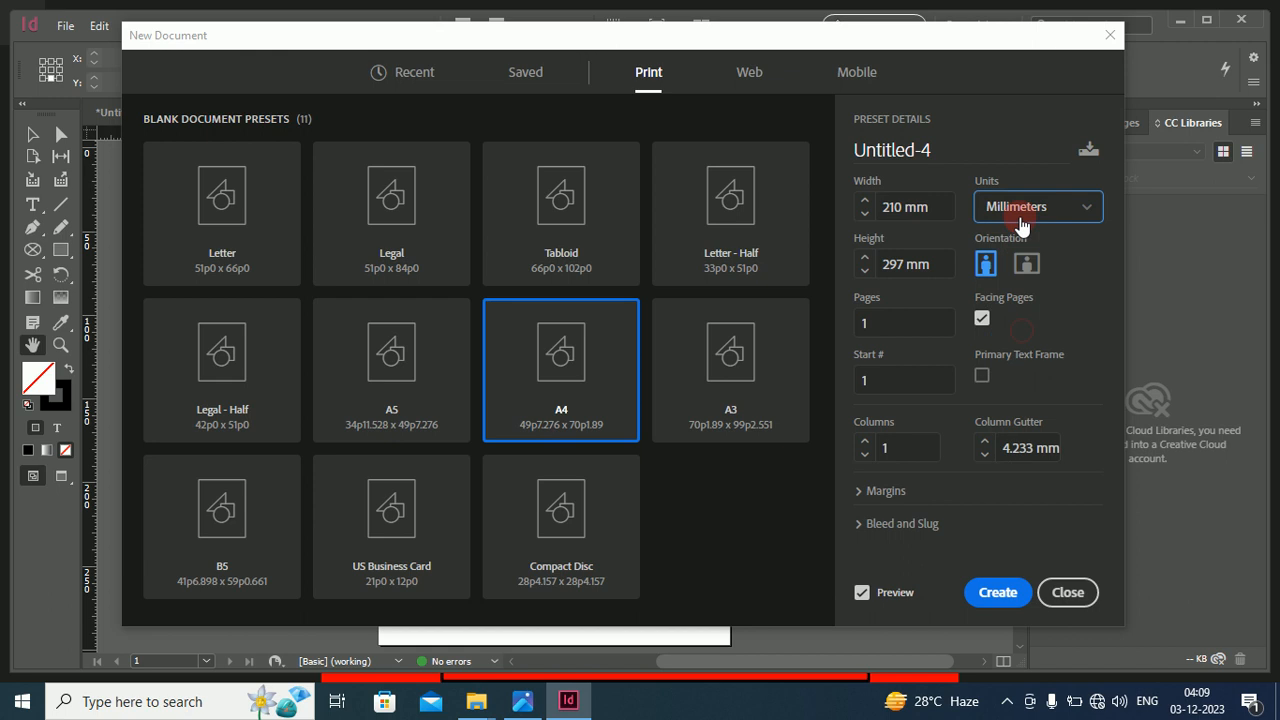
Examine the margins and the bleed and slug settings of the new A4 document.
{"action": "left_click", "coordinate": [860, 490]}
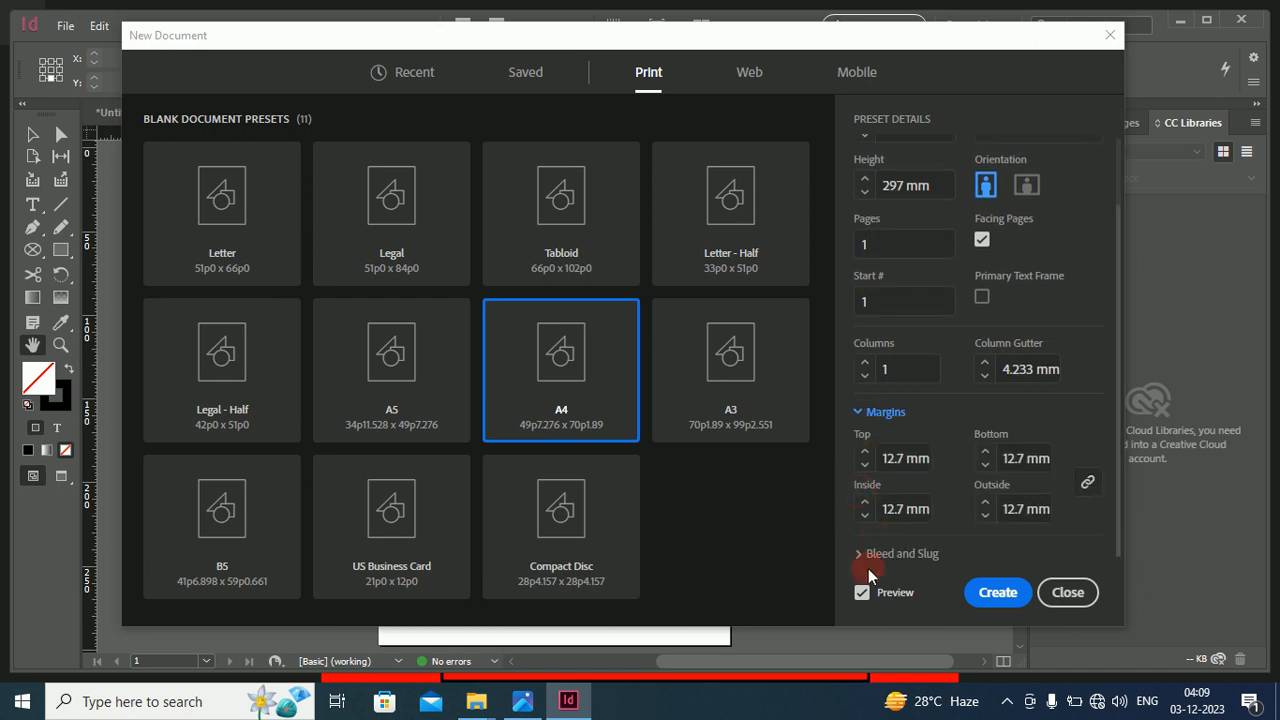
{"action": "left_click", "coordinate": [862, 556]}
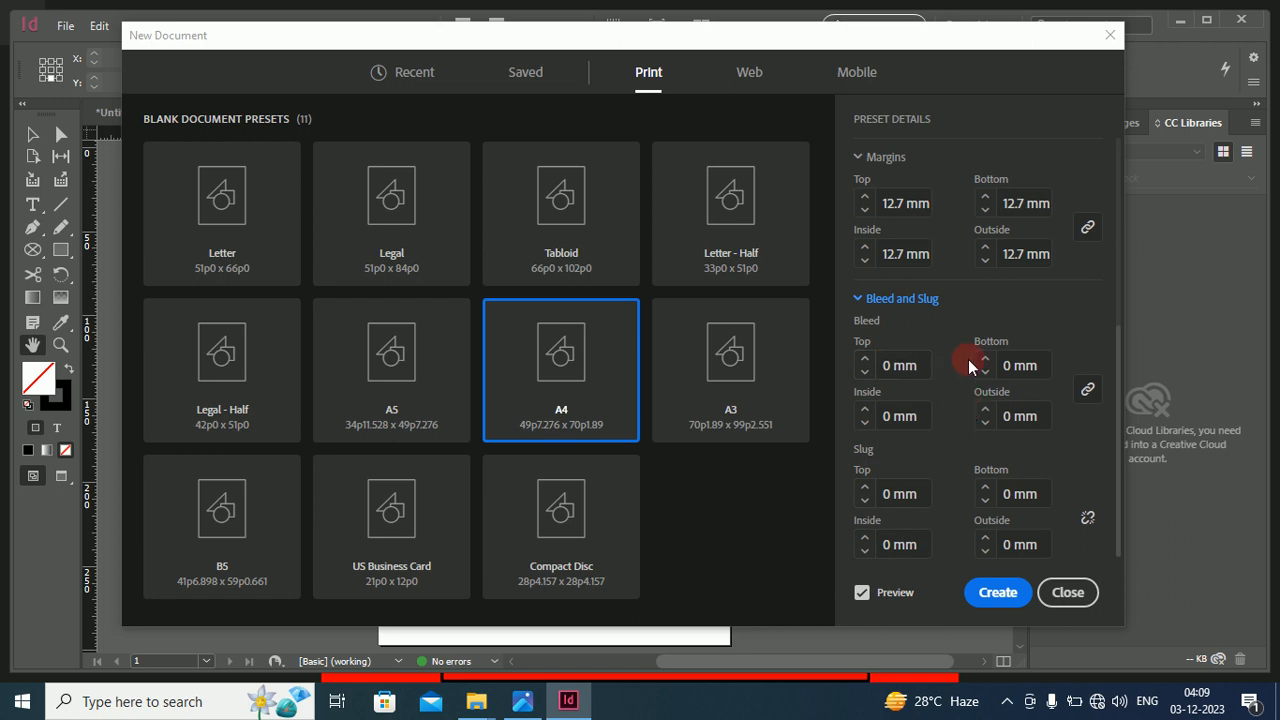
{"action": "left_click", "coordinate": [866, 170]}
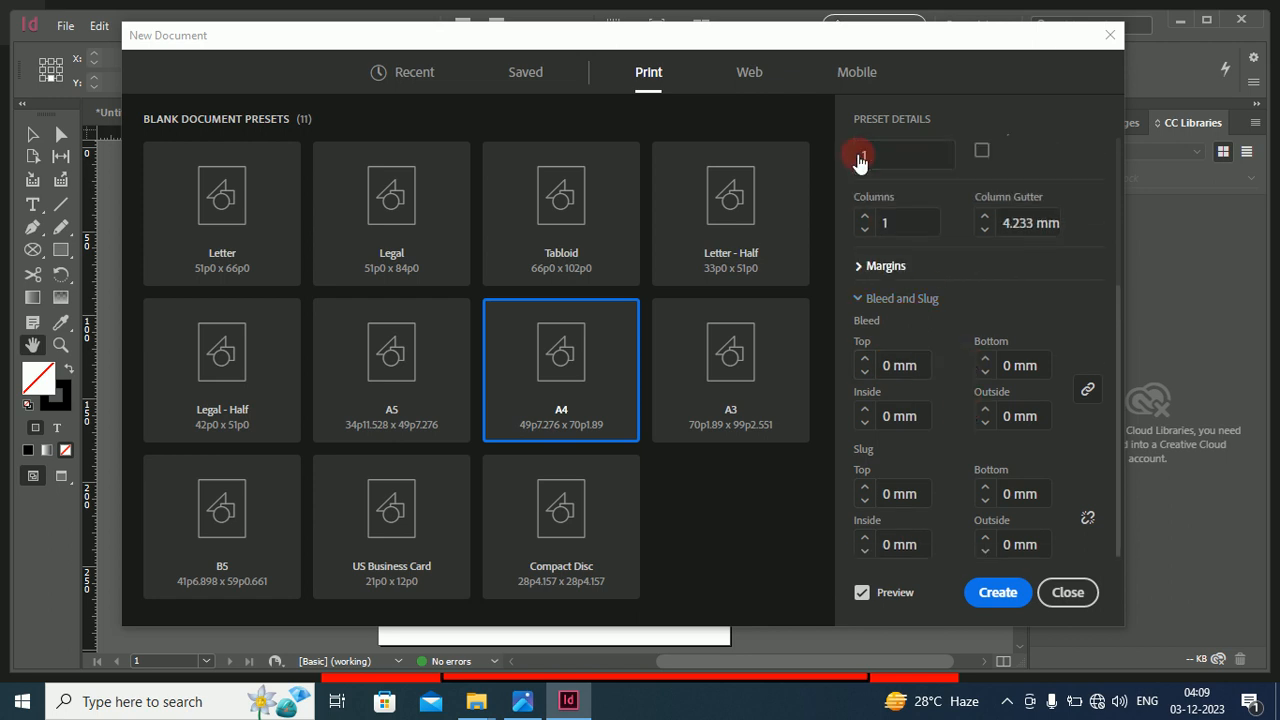
{"action": "left_click", "coordinate": [857, 298]}
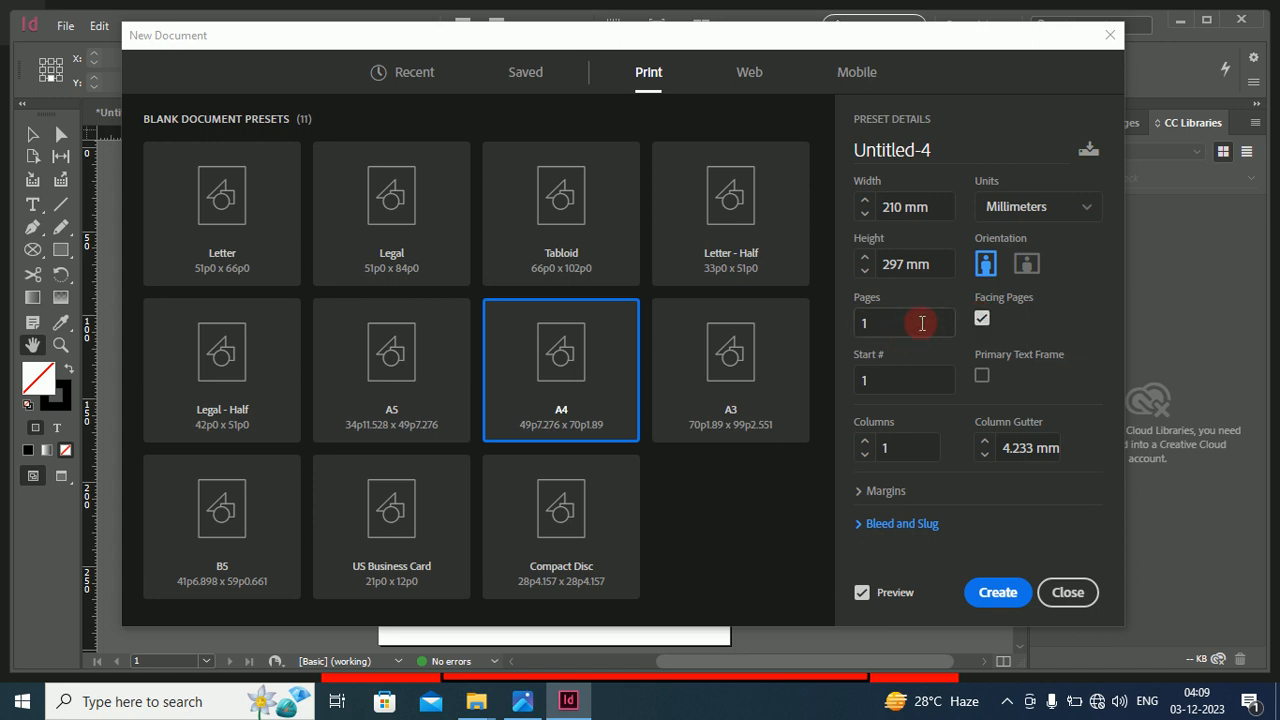
Turn off facing pages, set the page count to 4 and create the A4 document.
{"action": "left_click", "coordinate": [983, 321]}
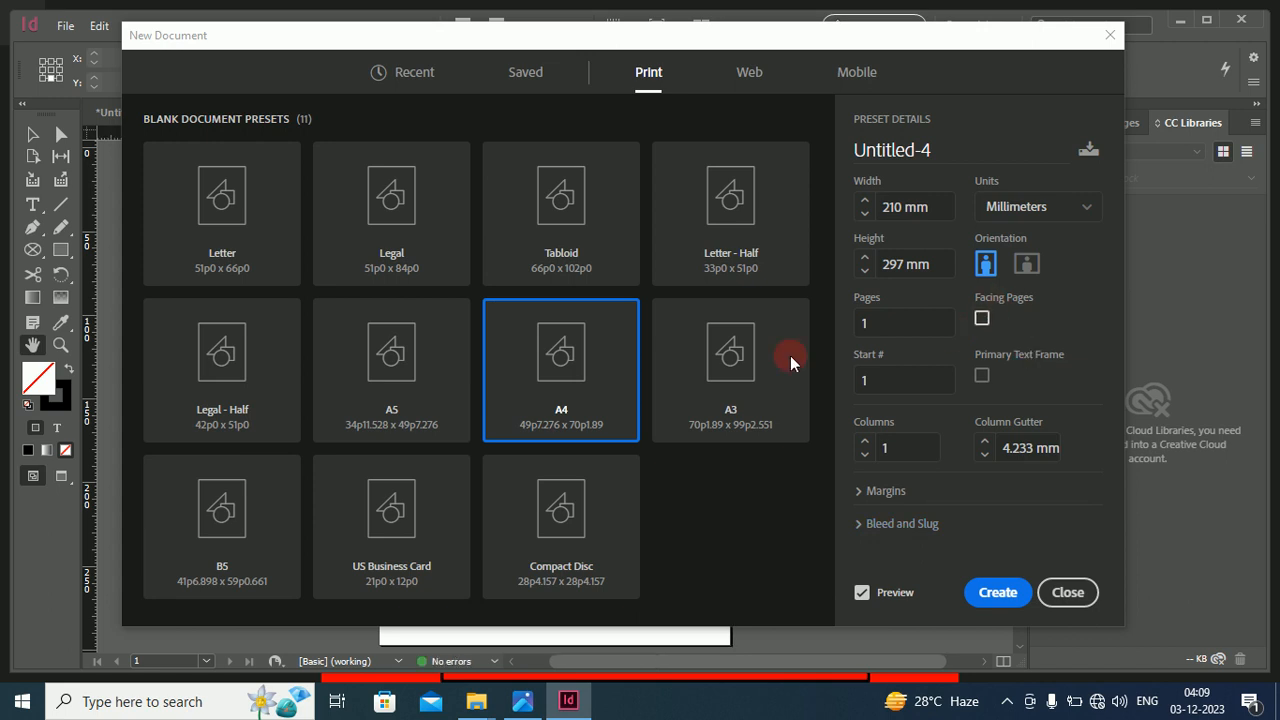
{"action": "left_click", "coordinate": [861, 324]}
{"action": "type", "text": "4"}
{"action": "left_click", "coordinate": [996, 600]}
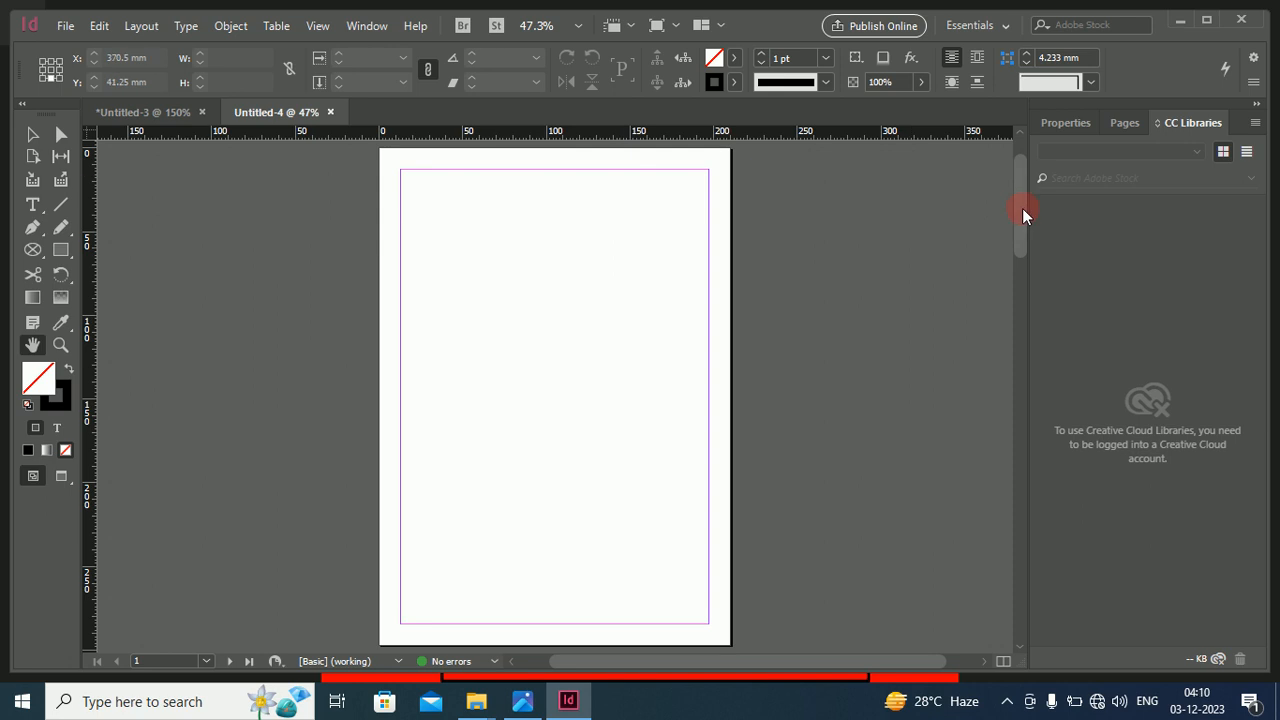
Browse through the document's pages and zoom out to 5% to examine how the single pages are arranged.
{"action": "scroll", "coordinate": [1017, 250], "scroll_direction": "down", "scroll_amount": 2}
{"action": "left_click_drag", "start_coordinate": [1017, 250], "coordinate": [992, 530]}
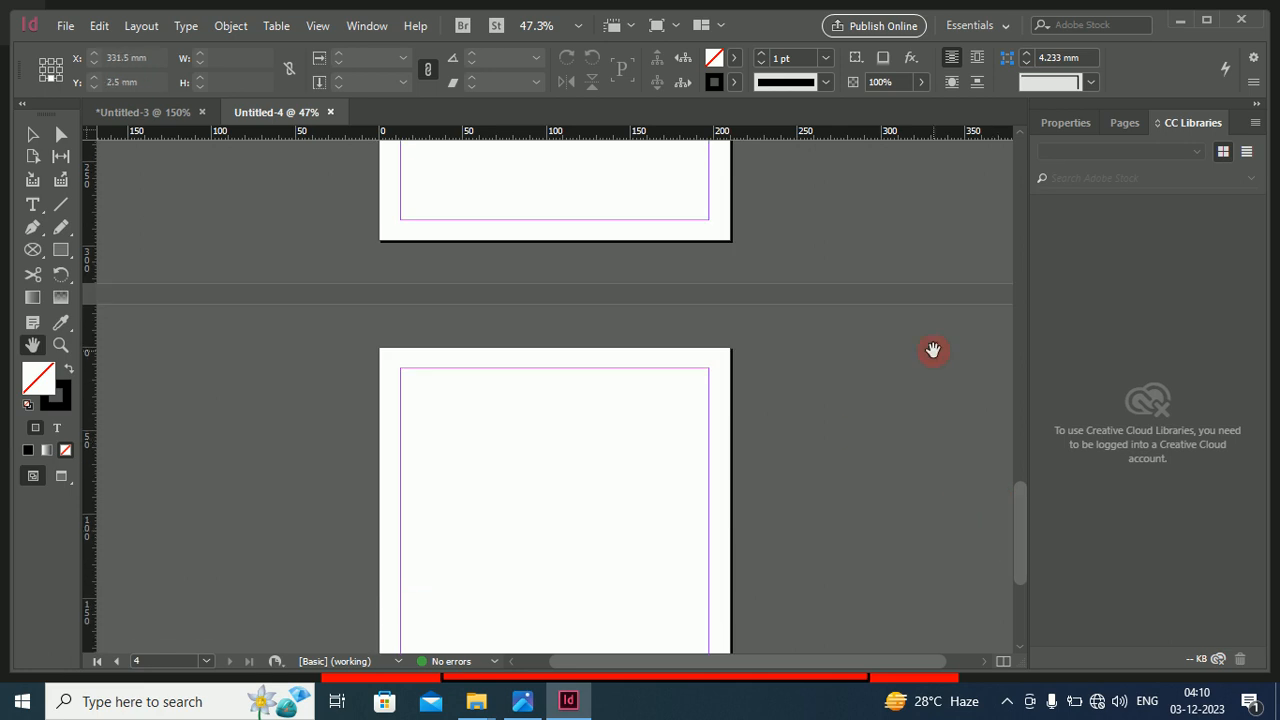
{"action": "key", "text": "ctrl+minus"}
{"action": "key", "text": "ctrl+minus"}
{"action": "key", "text": "ctrl+minus"}
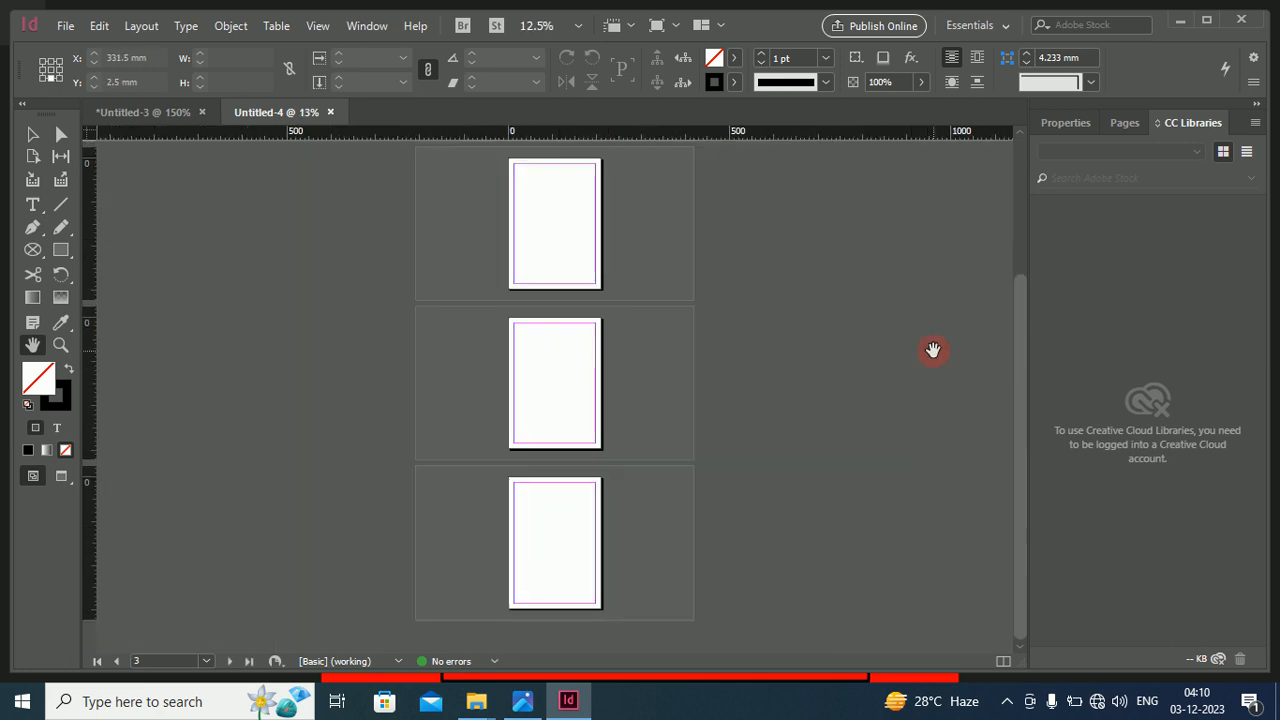
{"action": "key", "text": "ctrl+minus"}
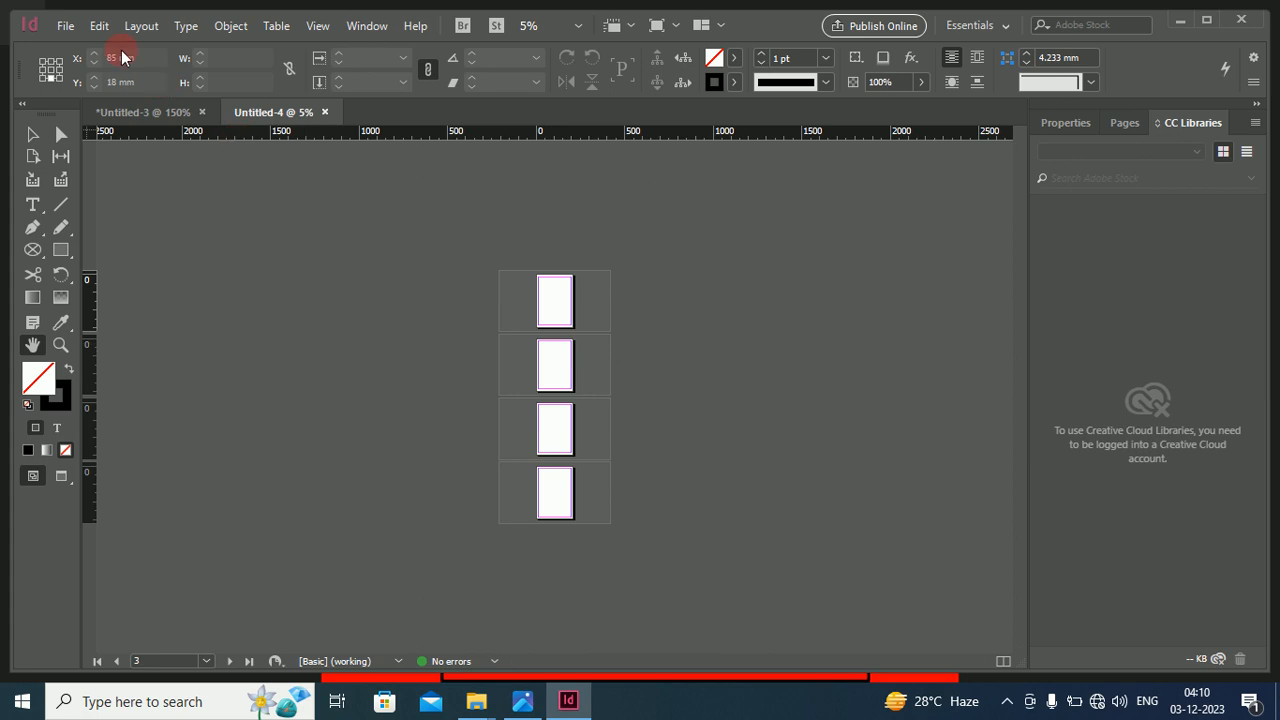
Create a new 4-page Letter print document with facing pages and zoom out to 12.5% to view its spreads.
{"action": "left_click", "coordinate": [63, 29]}
{"action": "mouse_move", "coordinate": [114, 41]}
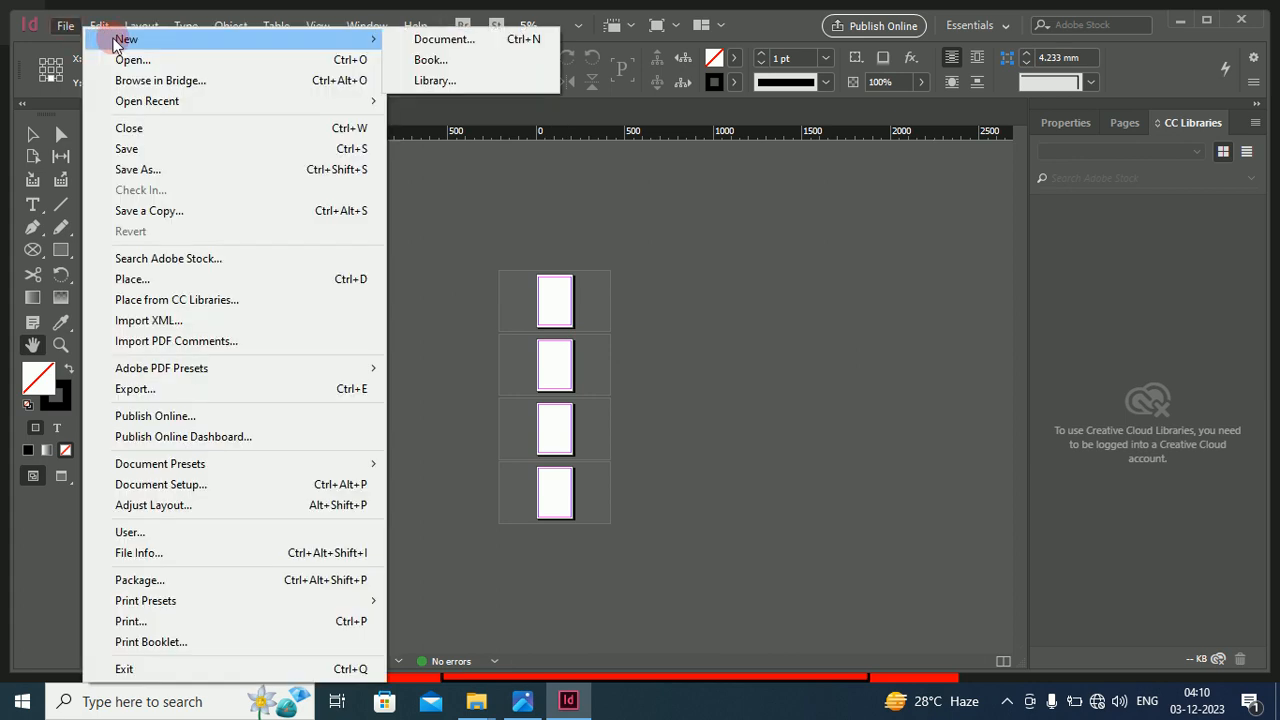
{"action": "left_click", "coordinate": [433, 42]}
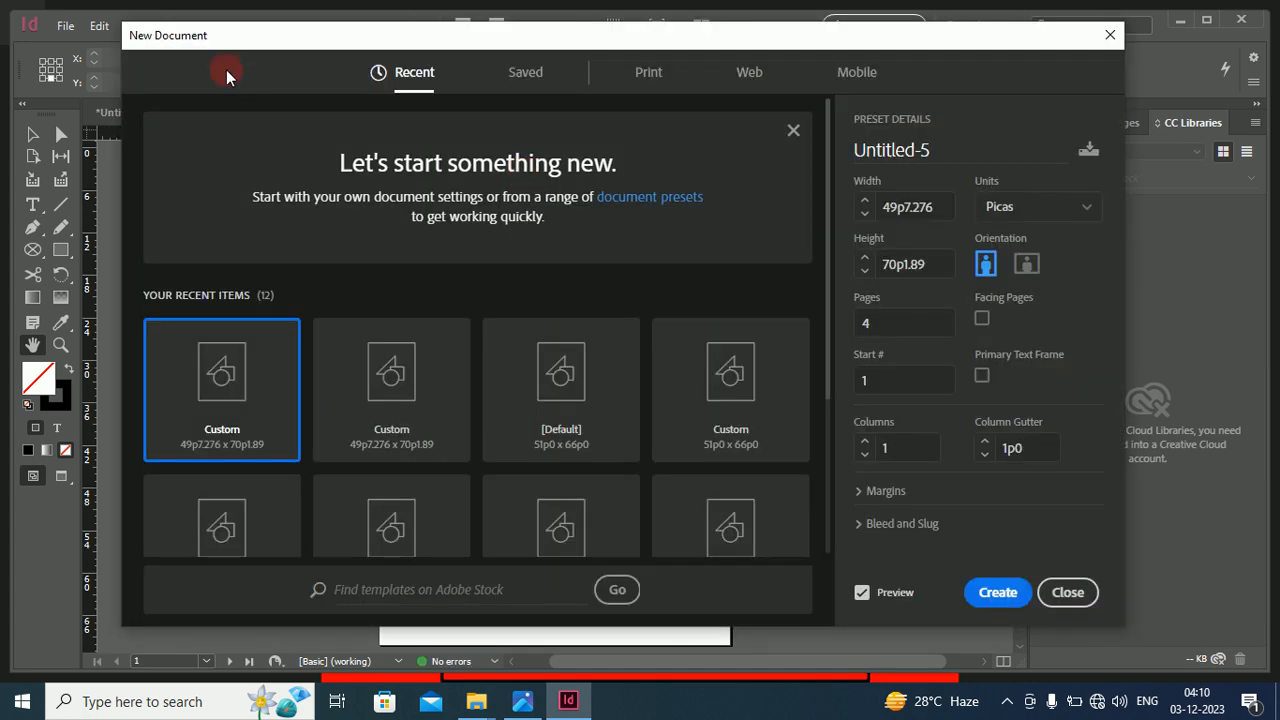
{"action": "left_click", "coordinate": [982, 320]}
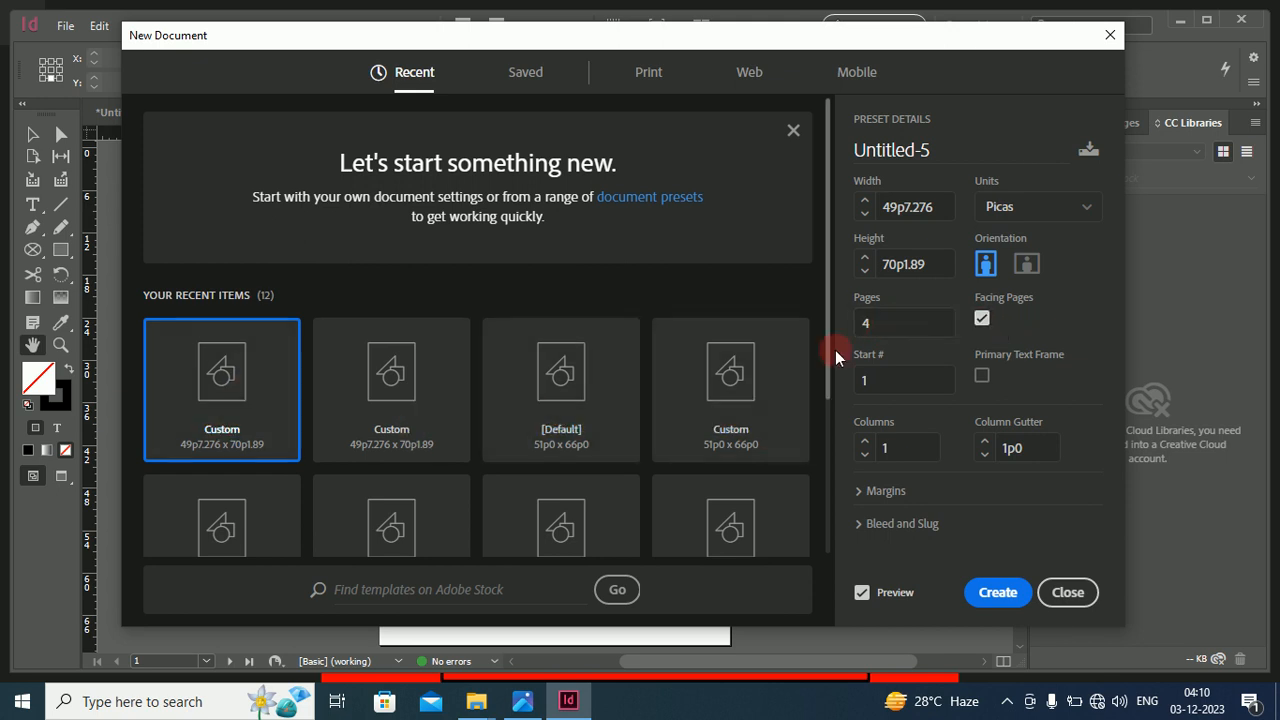
{"action": "left_click", "coordinate": [648, 80]}
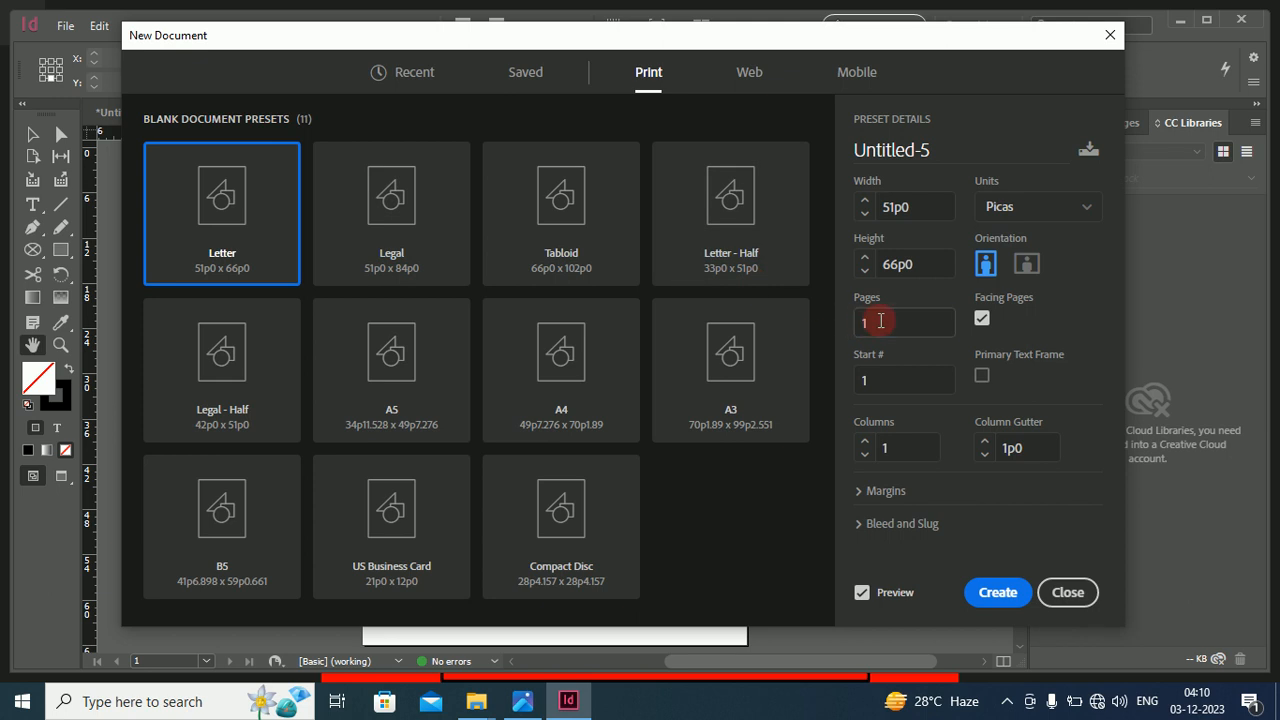
{"action": "left_click_drag", "start_coordinate": [880, 321], "coordinate": [843, 325]}
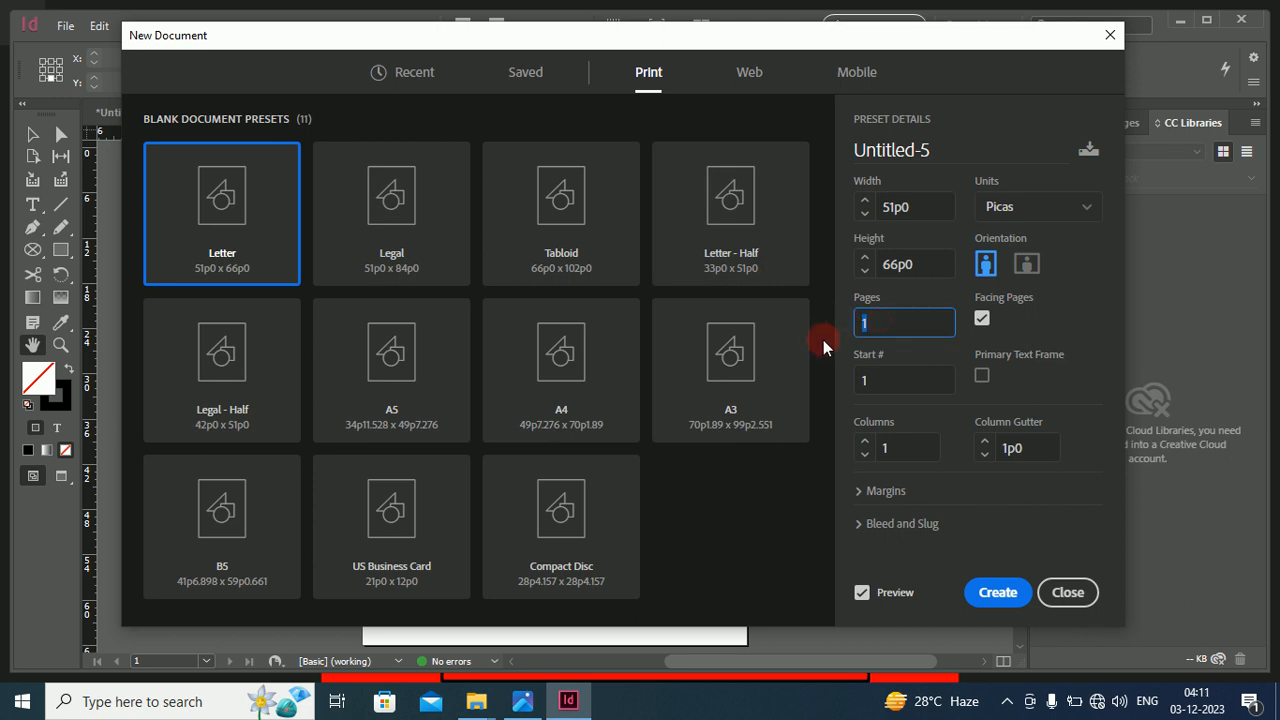
{"action": "type", "text": "4"}
{"action": "left_click", "coordinate": [997, 592]}
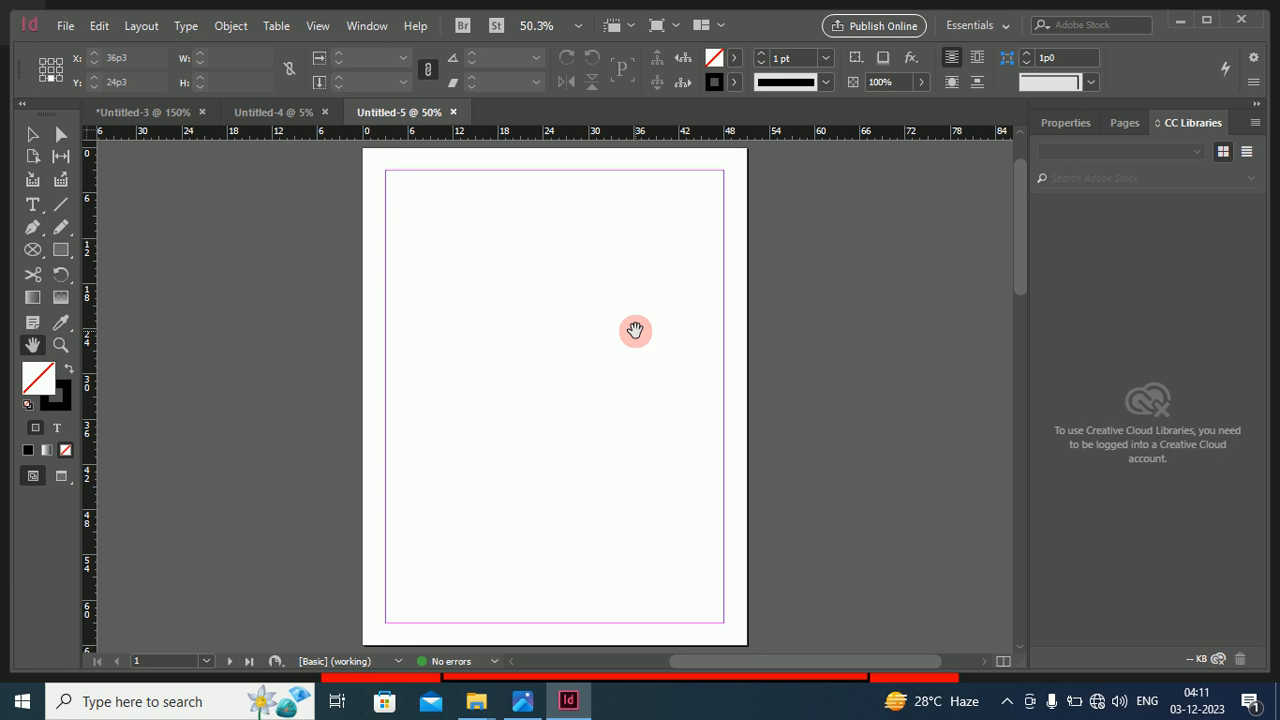
{"action": "key", "text": "ctrl+minus"}
{"action": "key", "text": "ctrl+minus"}
{"action": "key", "text": "ctrl+minus"}
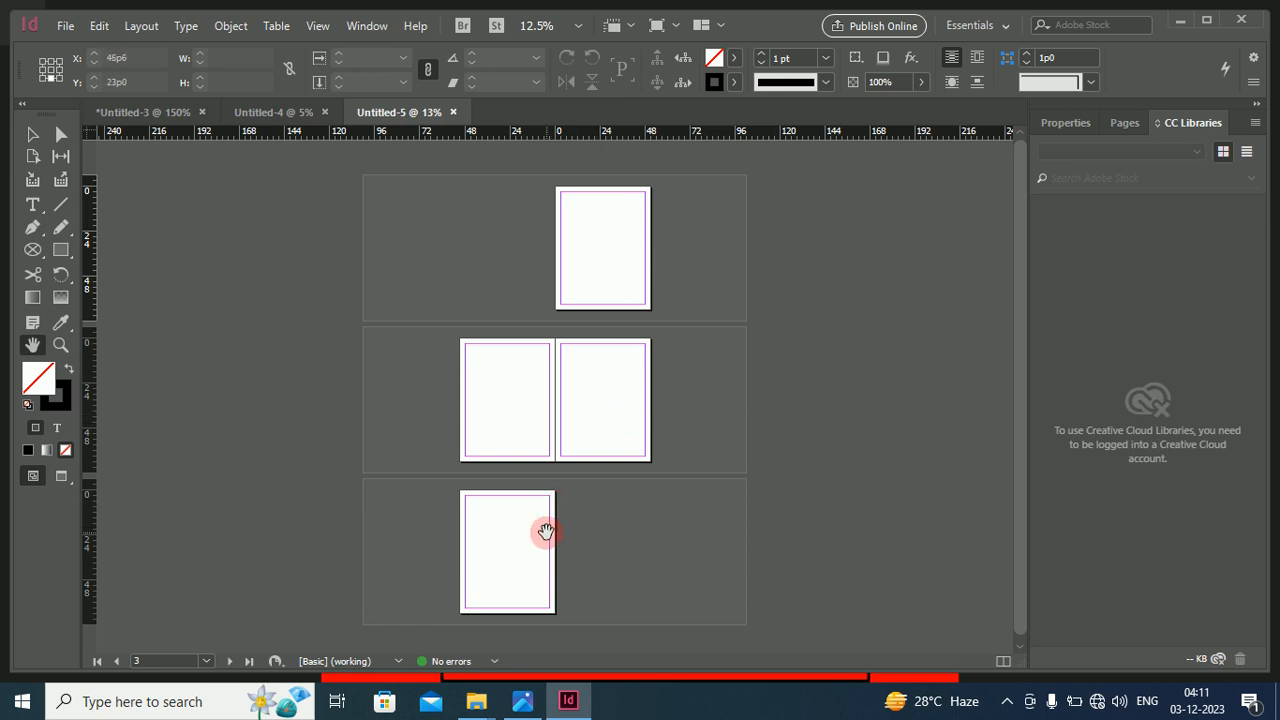
Create a new 8-page A4 print document with facing pages and zoom out to 5% to view its spreads.
{"action": "left_click", "coordinate": [65, 26]}
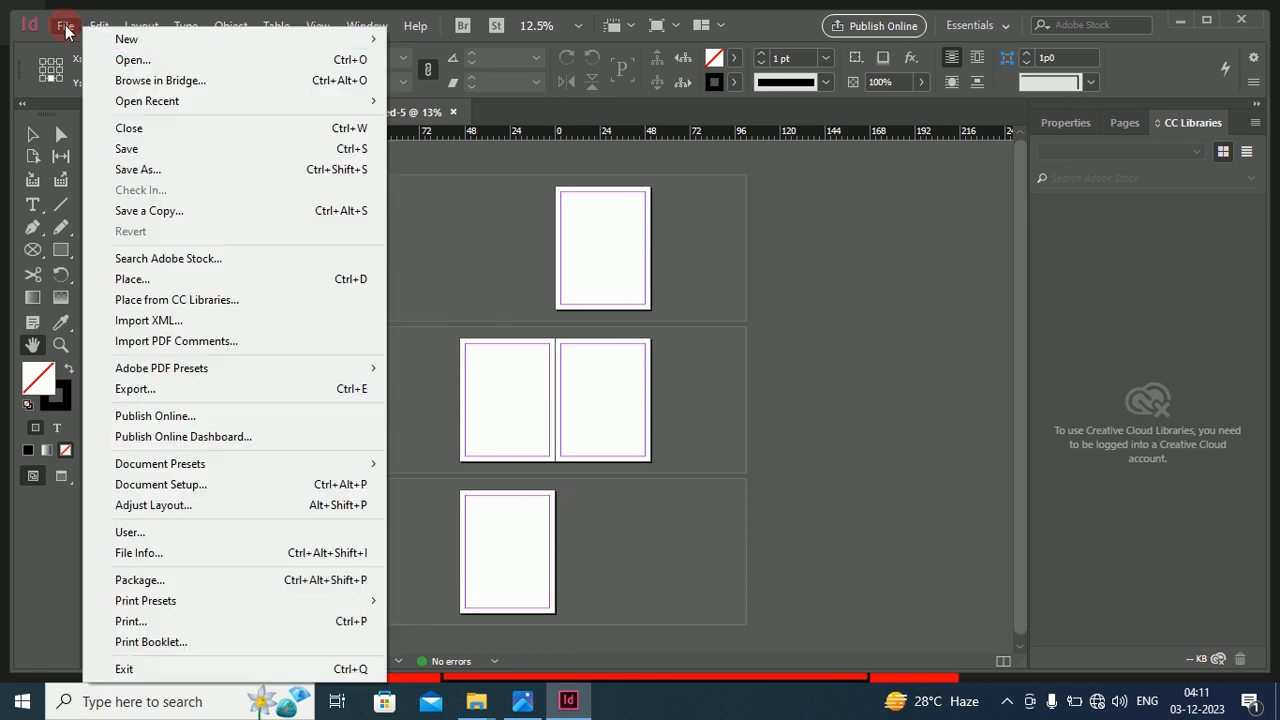
{"action": "left_click", "coordinate": [403, 39]}
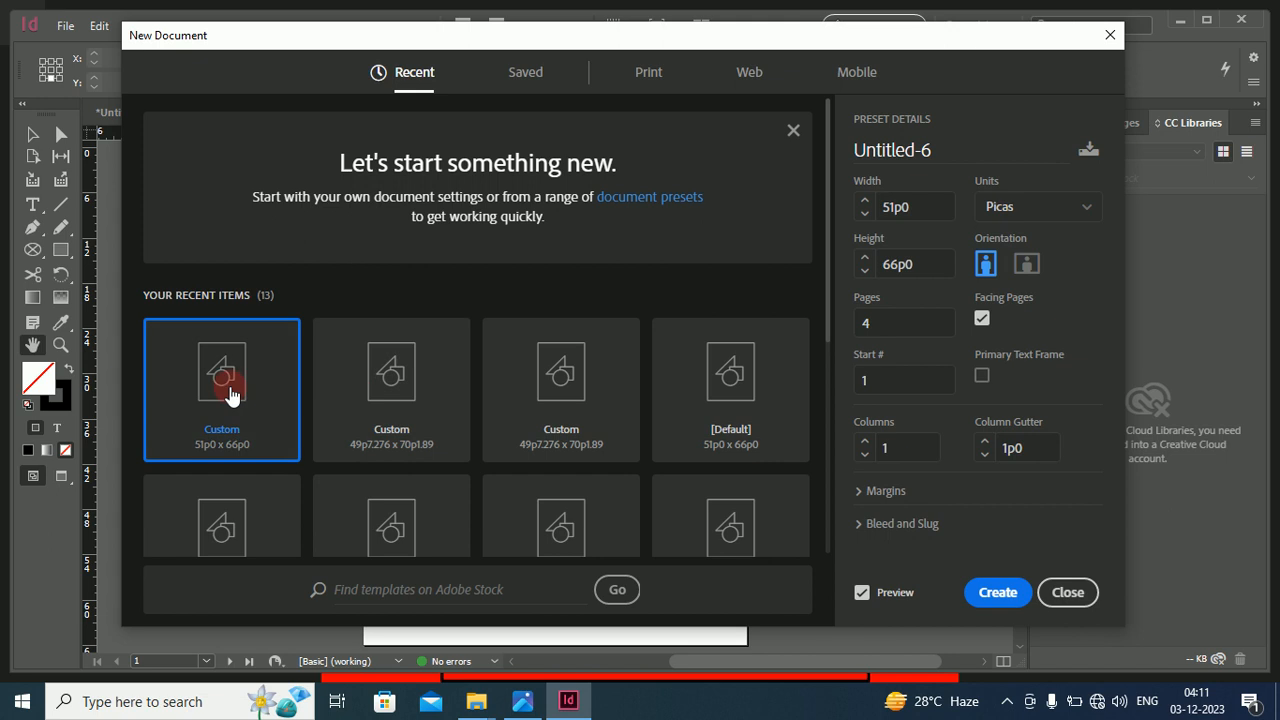
{"action": "left_click", "coordinate": [645, 76]}
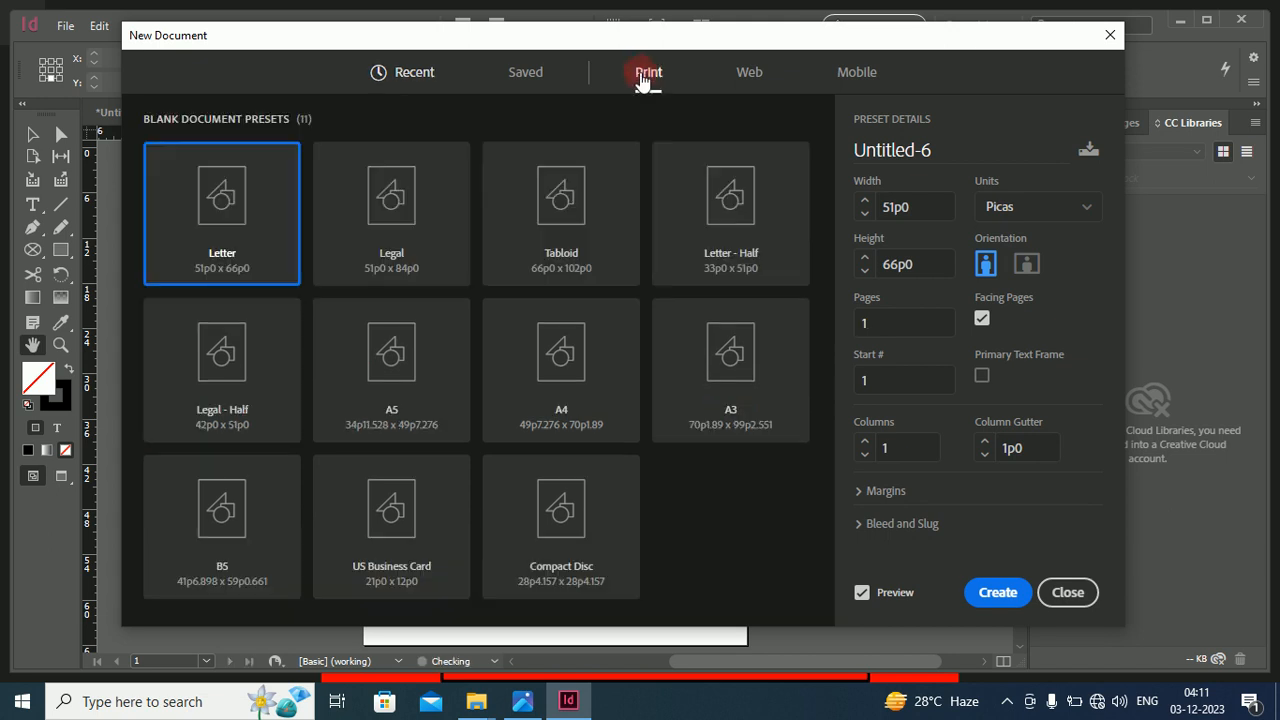
{"action": "left_click", "coordinate": [571, 372]}
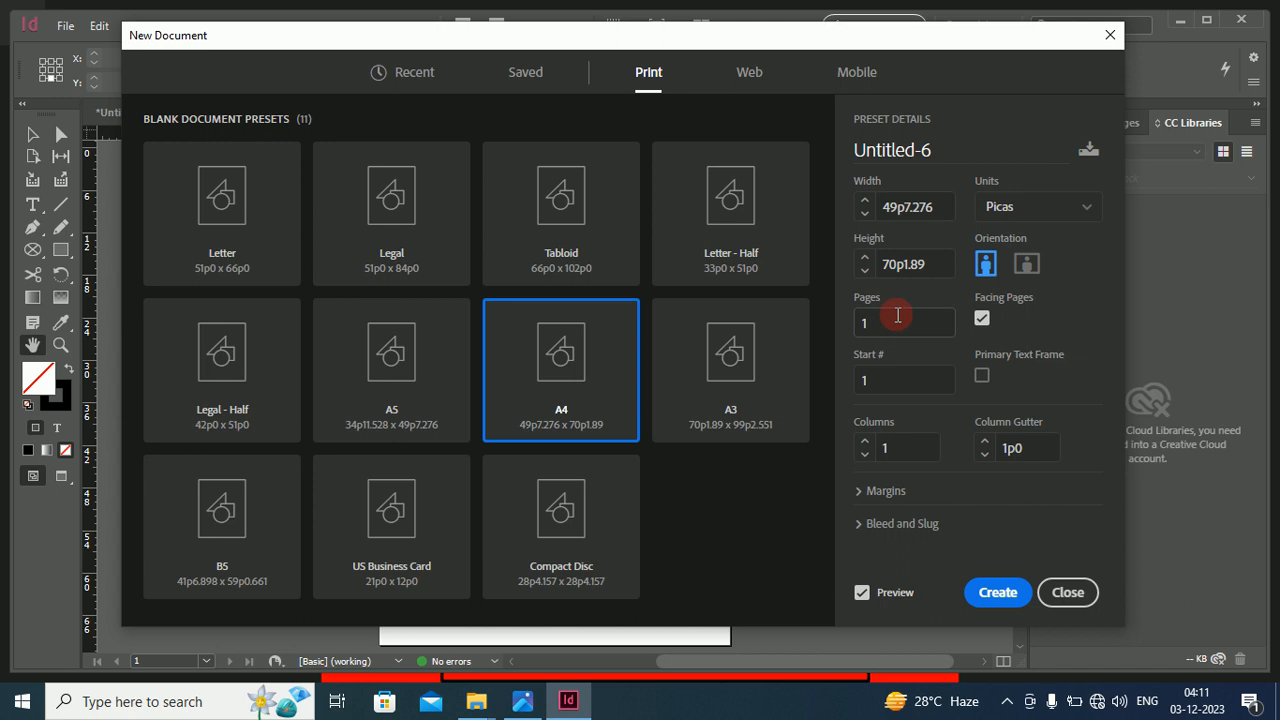
{"action": "left_click_drag", "start_coordinate": [897, 317], "coordinate": [855, 325]}
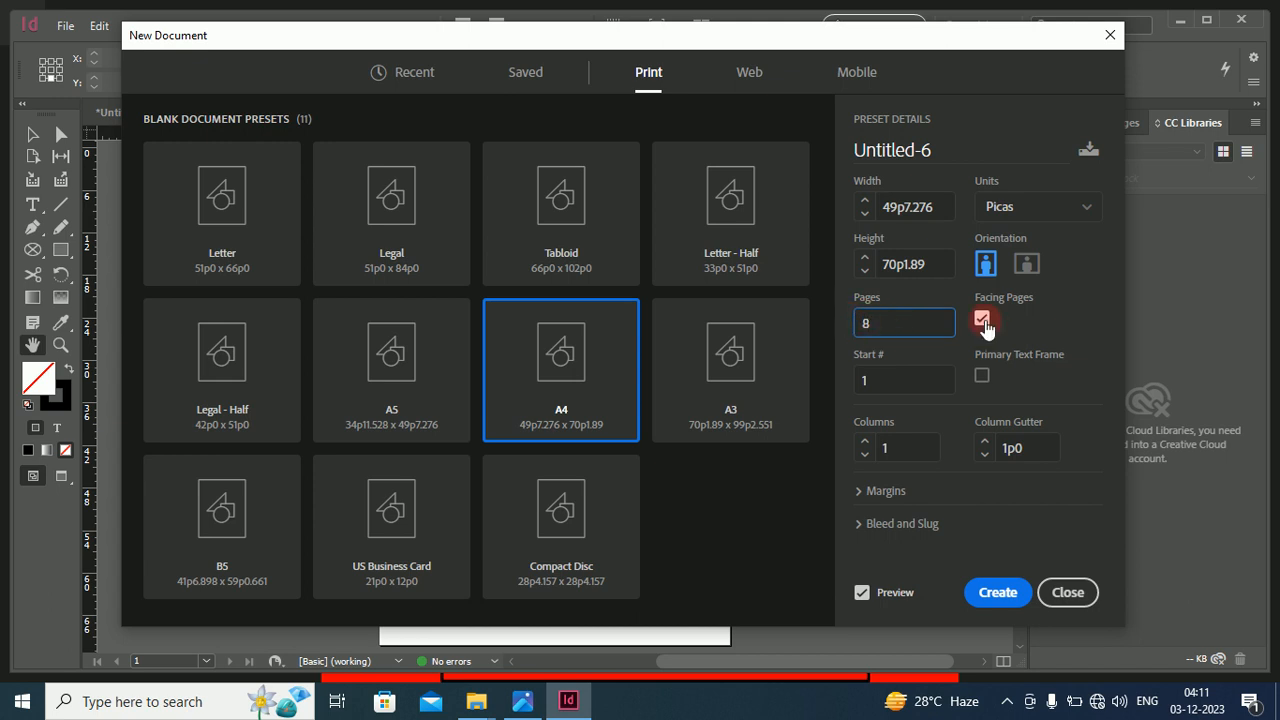
{"action": "left_click", "coordinate": [997, 595]}
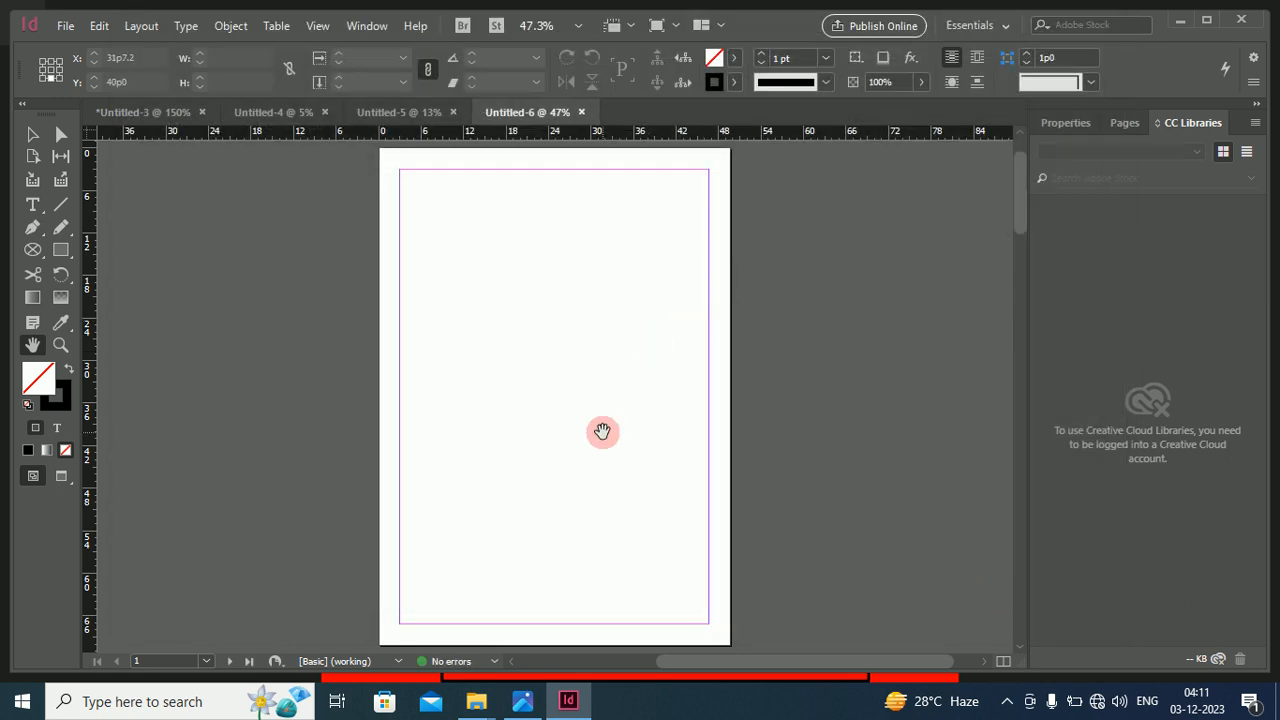
{"action": "key", "text": "ctrl+minus"}
{"action": "key", "text": "ctrl+minus"}
{"action": "key", "text": "ctrl+minus"}
{"action": "key", "text": "ctrl+minus"}
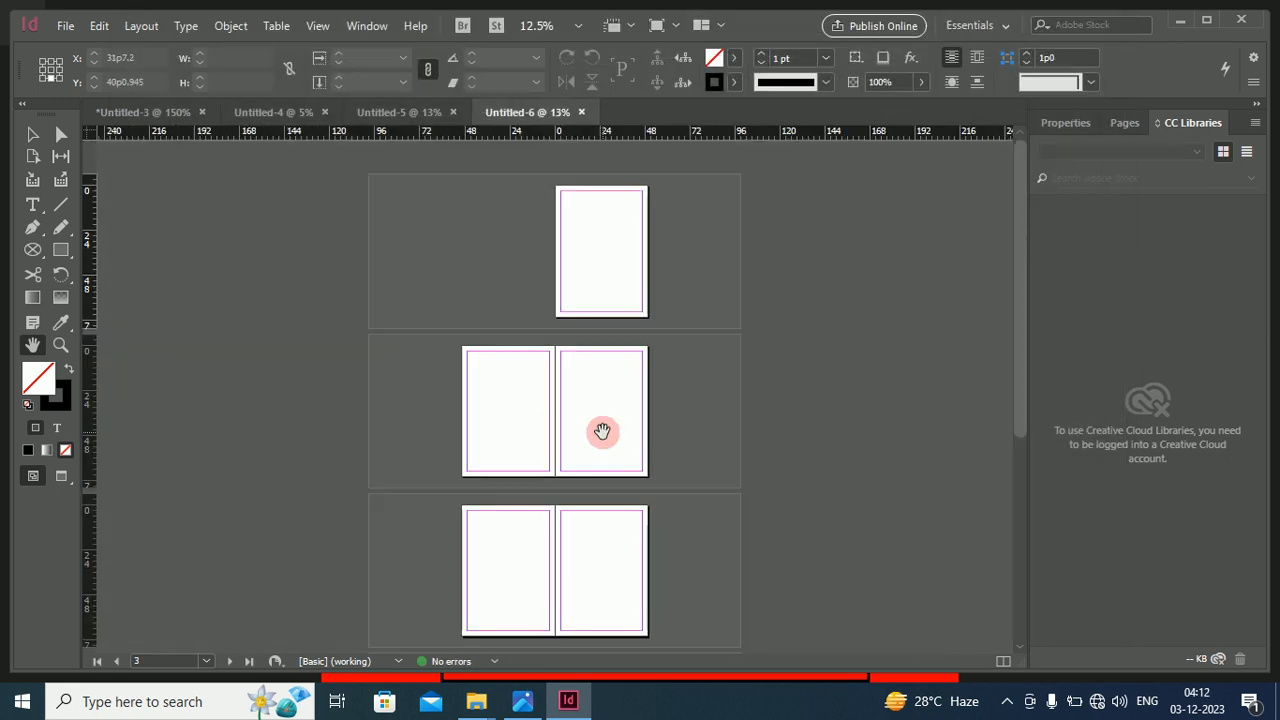
{"action": "key", "text": "ctrl+minus"}
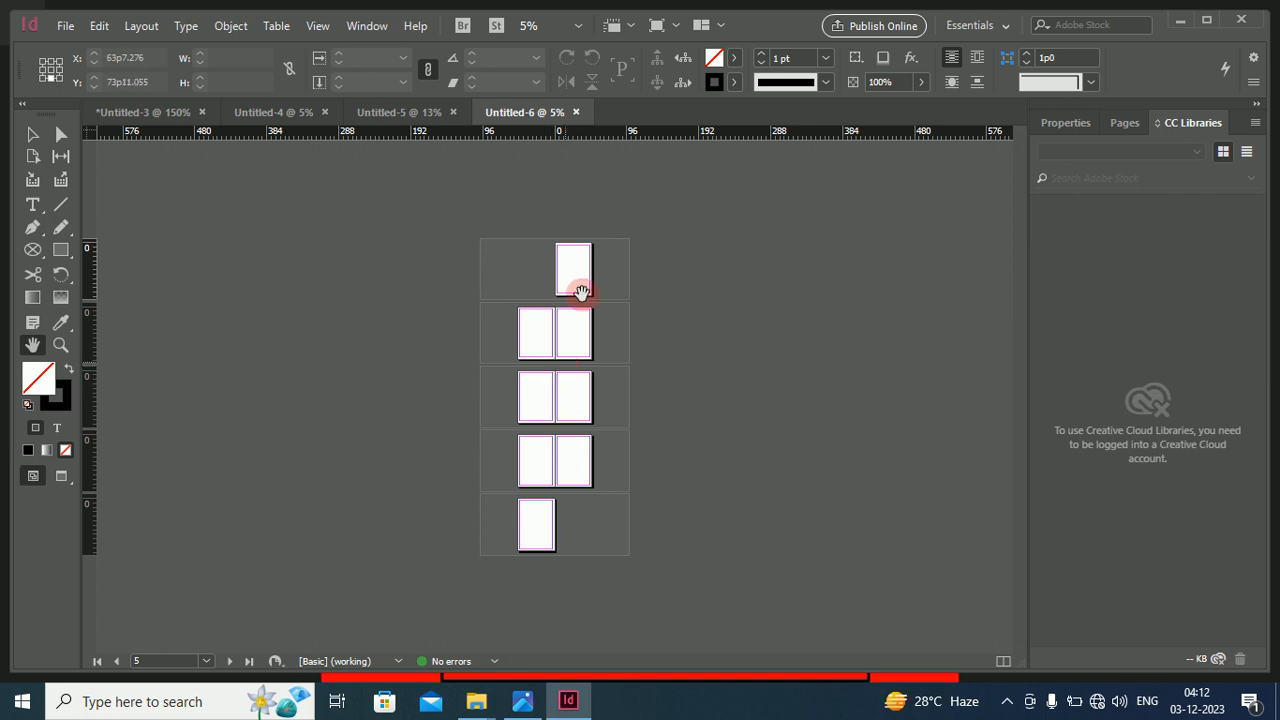
{"action": "left_click", "coordinate": [65, 27]}
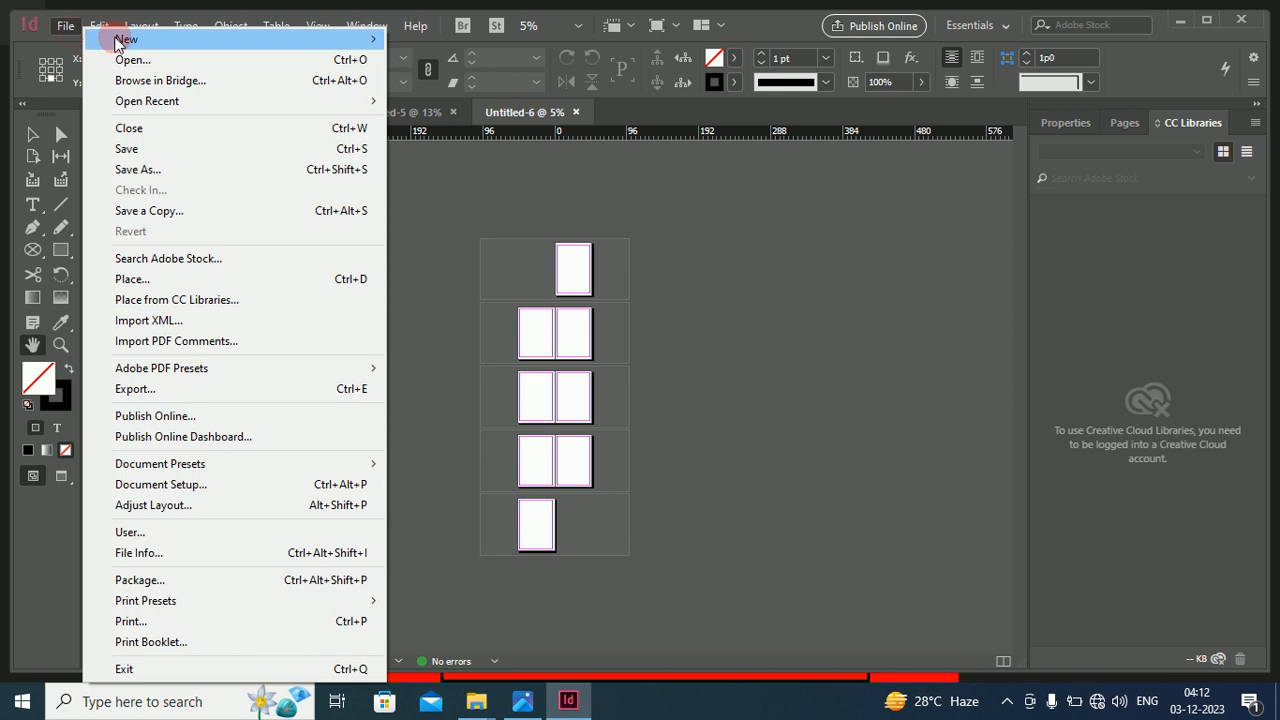
{"action": "mouse_move", "coordinate": [286, 41]}
{"action": "left_click", "coordinate": [423, 39]}
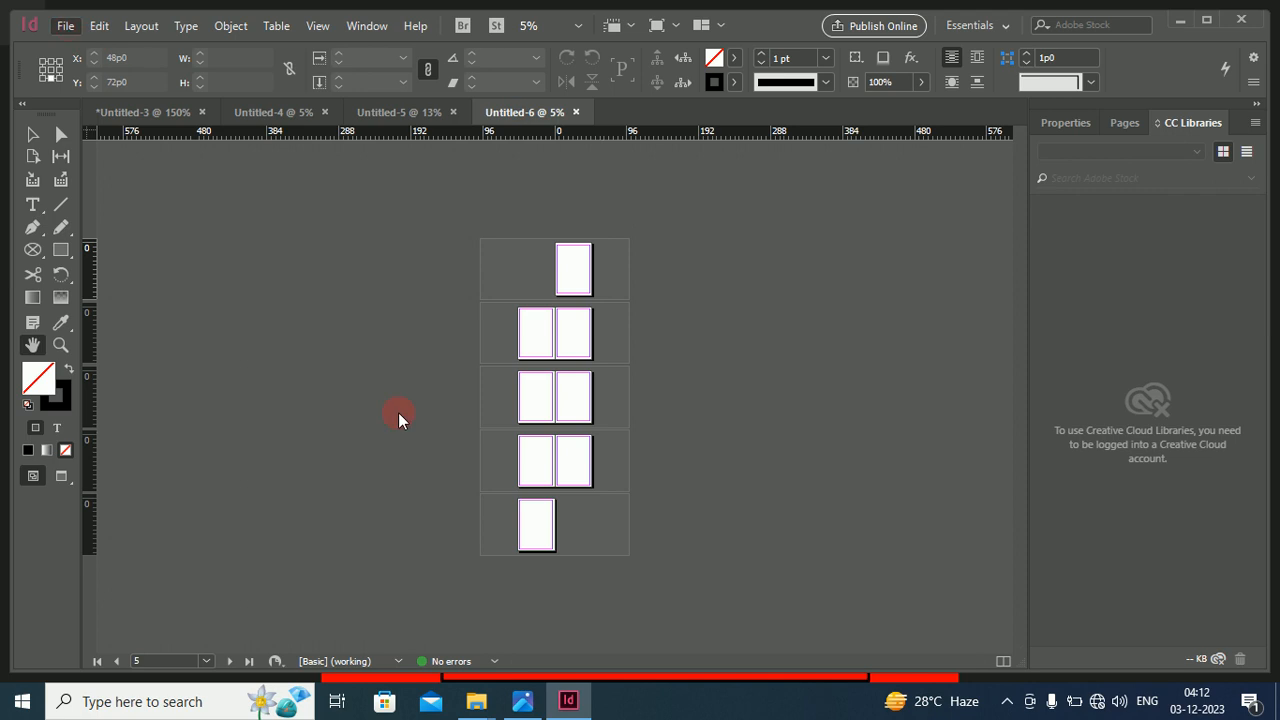
{"action": "mouse_move", "coordinate": [570, 703]}
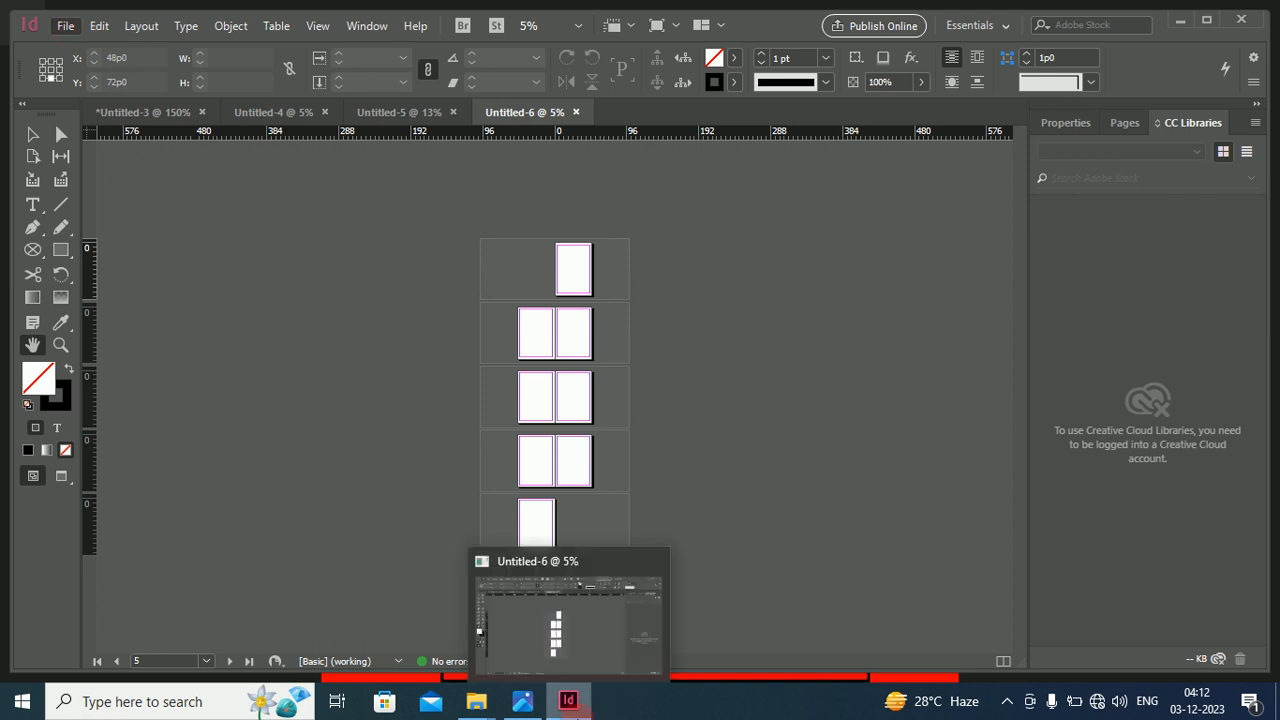
{"action": "left_click", "coordinate": [571, 563]}
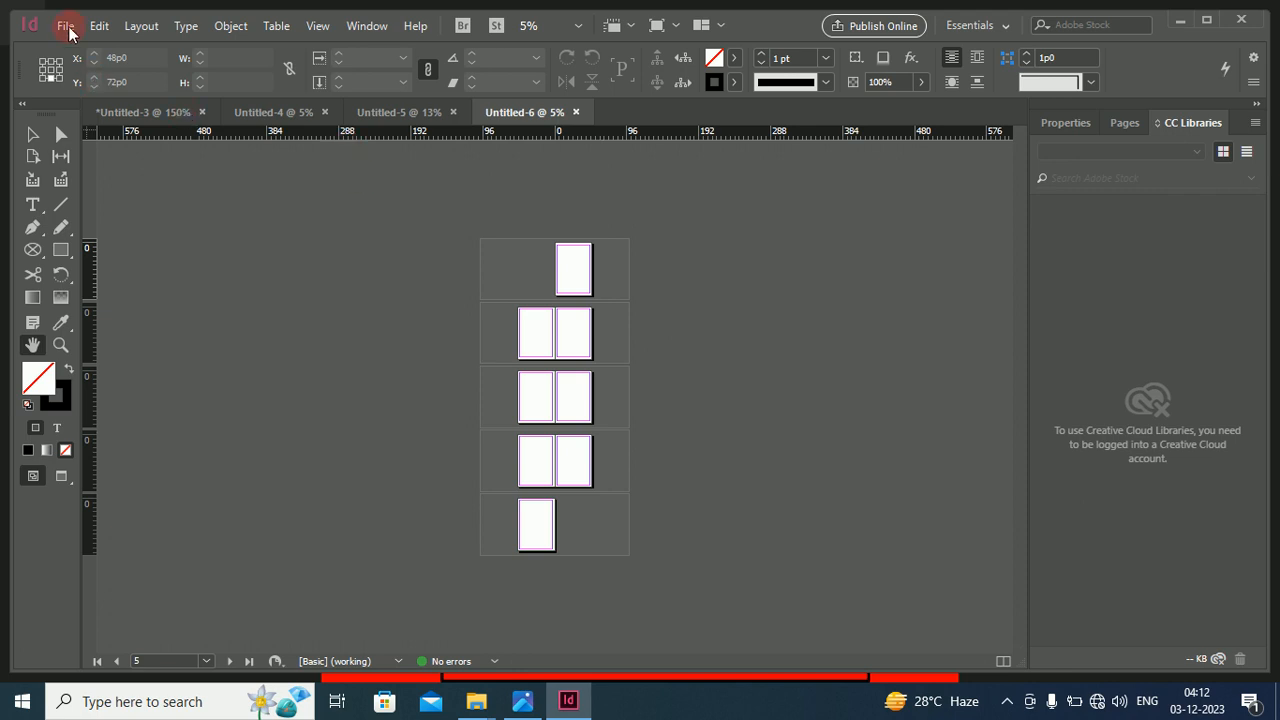
Create a new 8-page Letter print document with facing pages and zoom out to 5% to view its spreads.
{"action": "key", "text": "ctrl+n"}
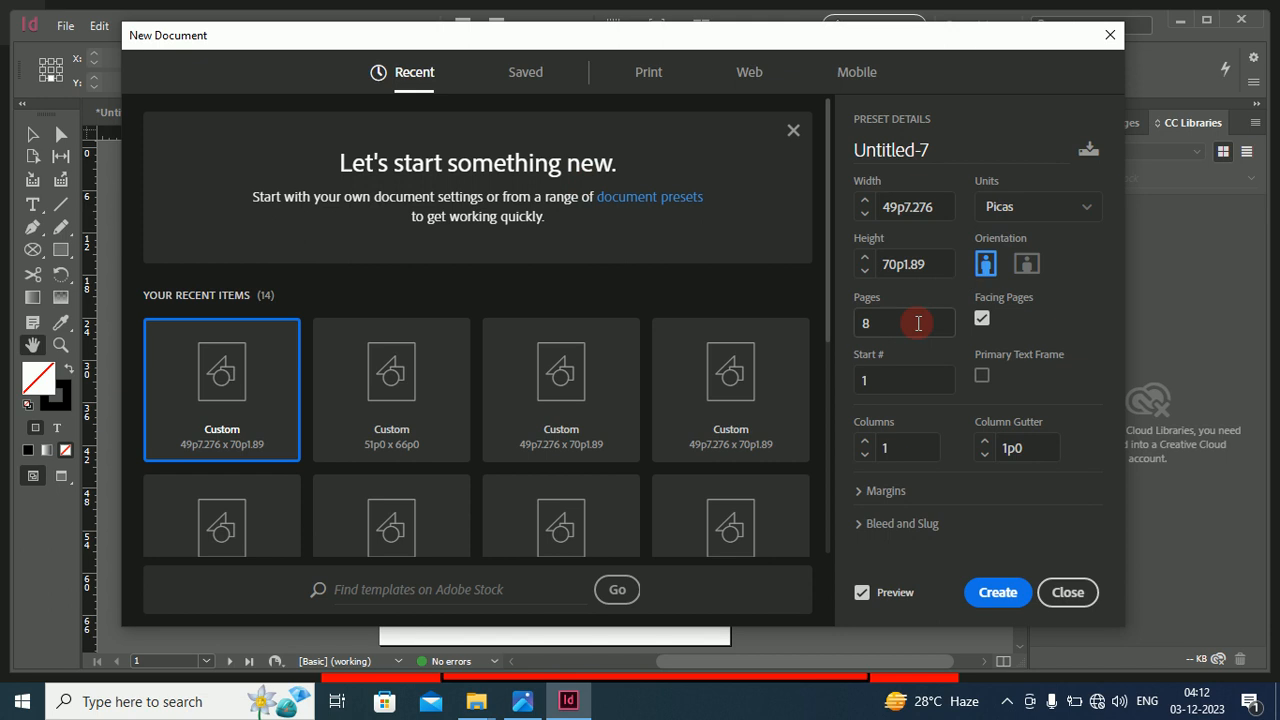
{"action": "left_click", "coordinate": [983, 318]}
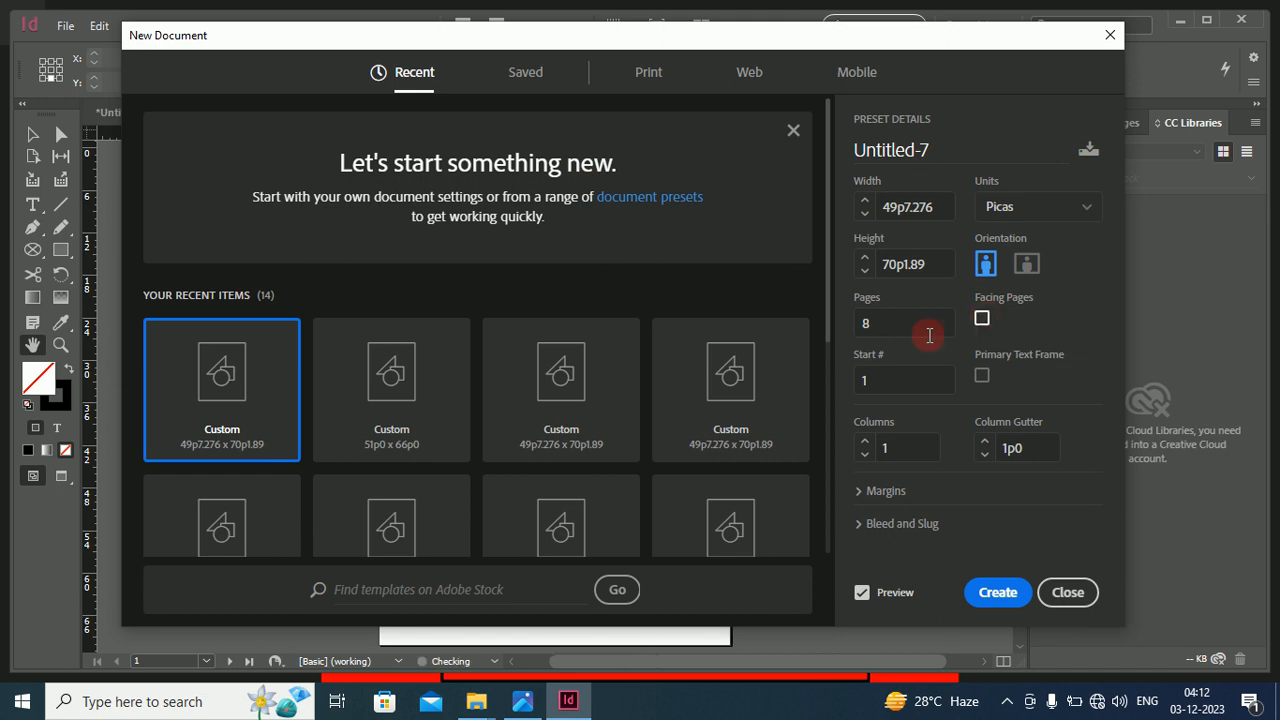
{"action": "left_click", "coordinate": [650, 80]}
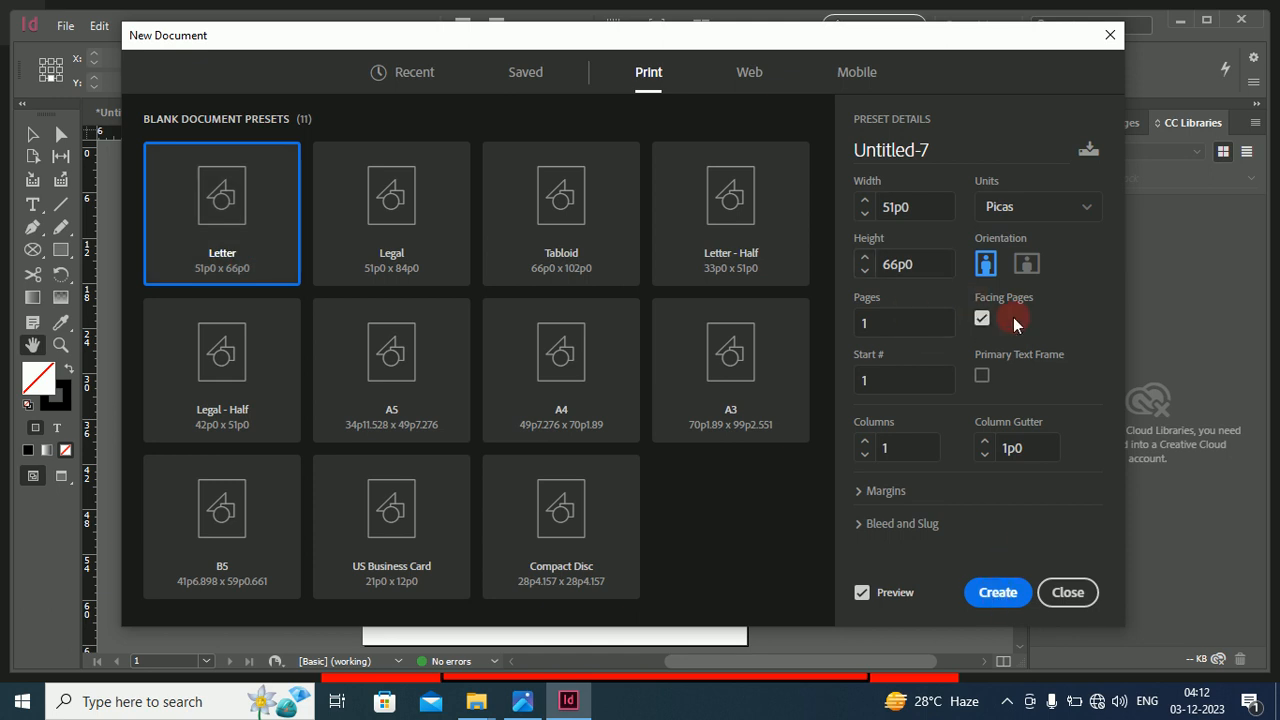
{"action": "left_click", "coordinate": [866, 322]}
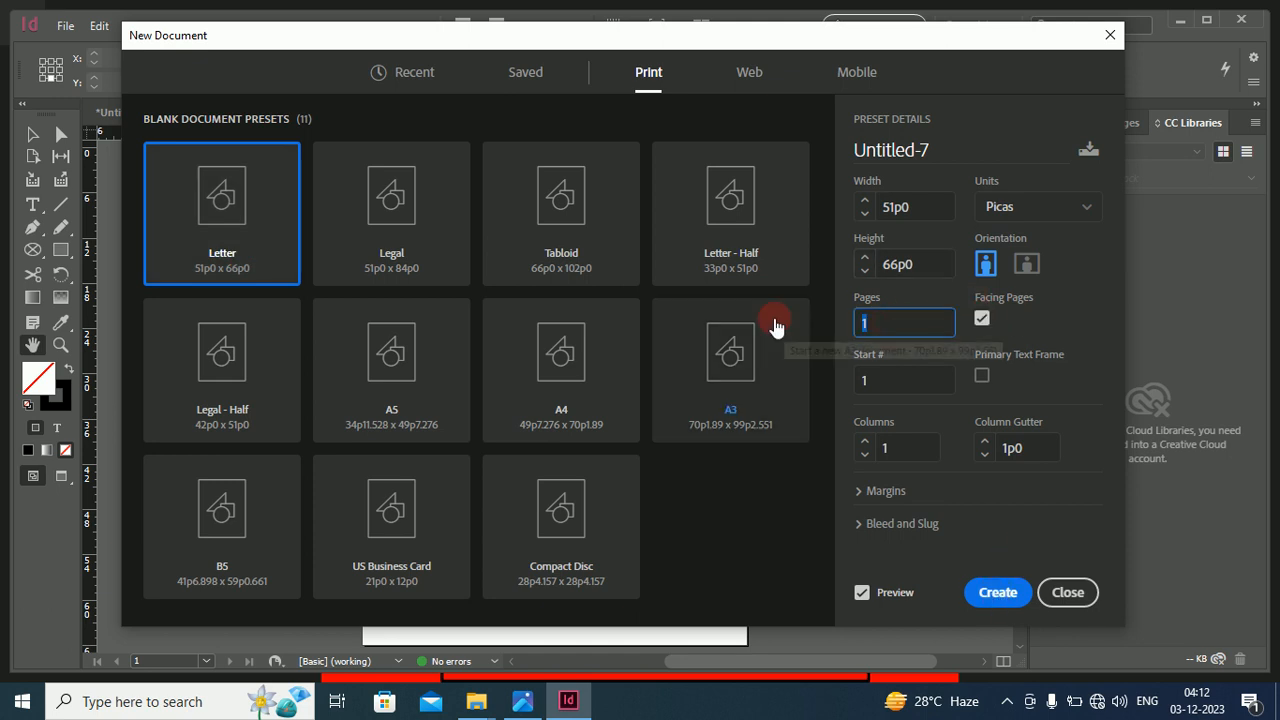
{"action": "type", "text": "8"}
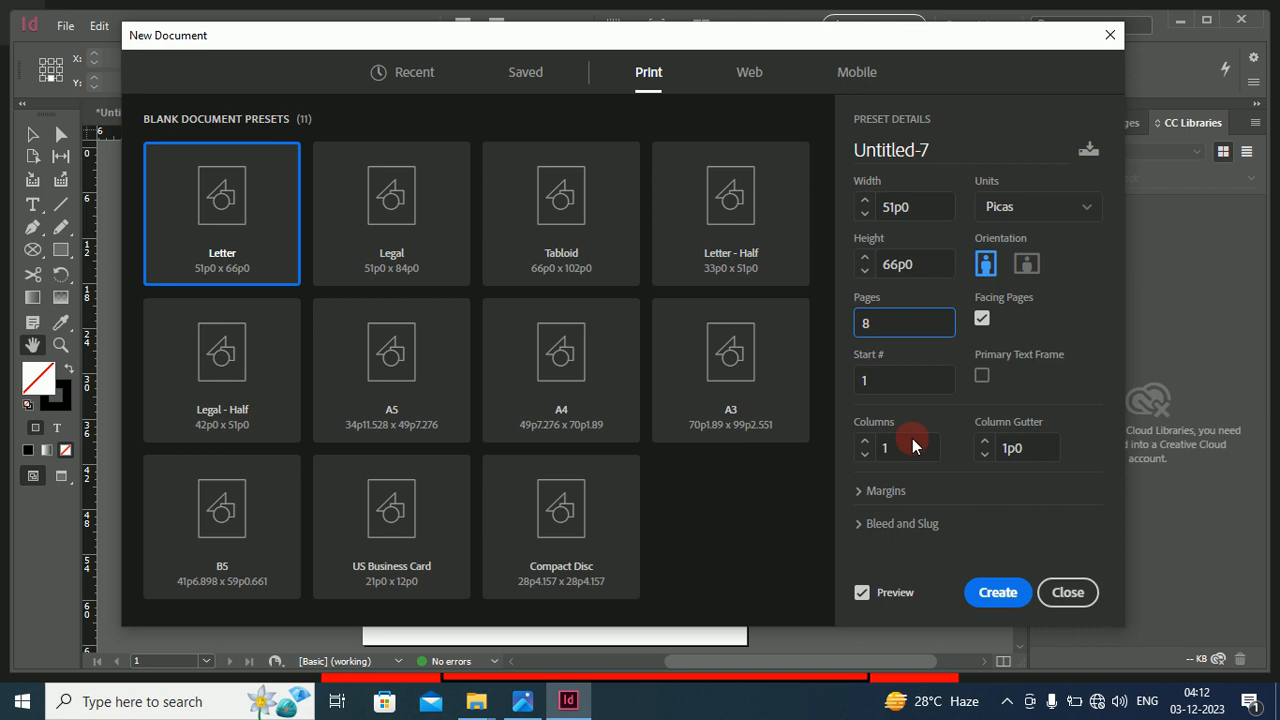
{"action": "left_click", "coordinate": [996, 592]}
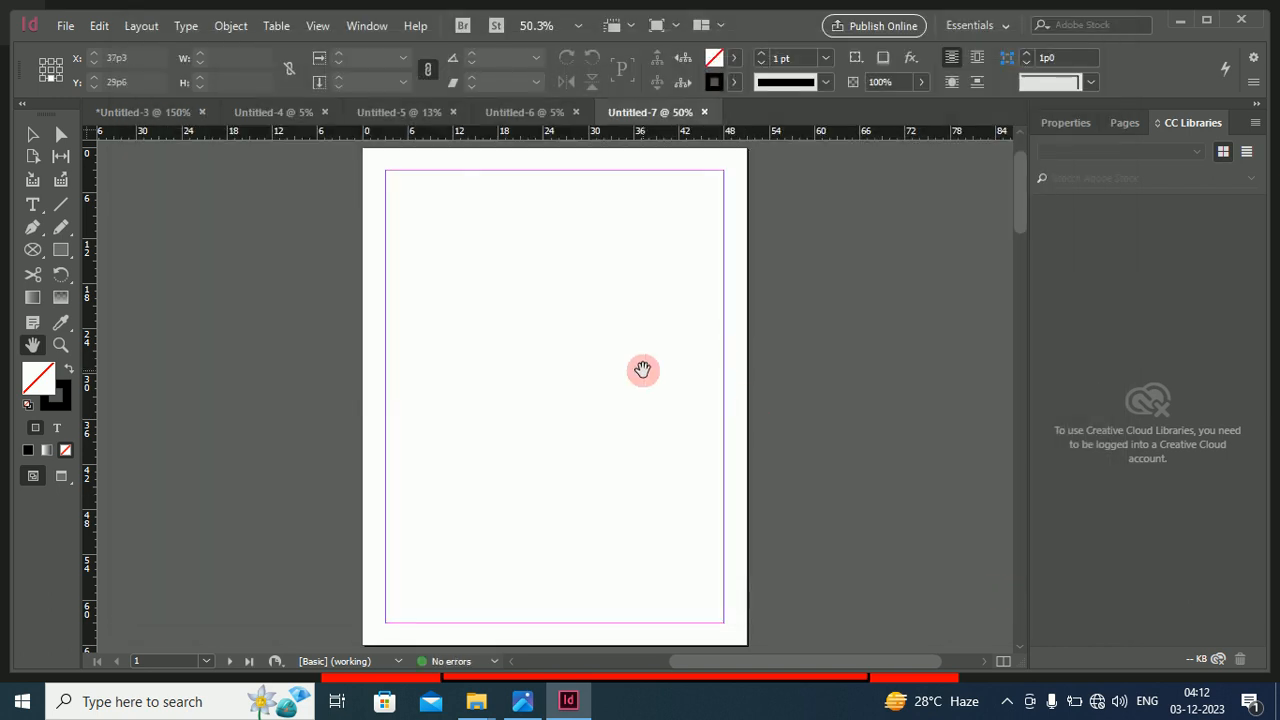
{"action": "scroll", "coordinate": [642, 370], "scroll_direction": "down", "scroll_amount": 6}
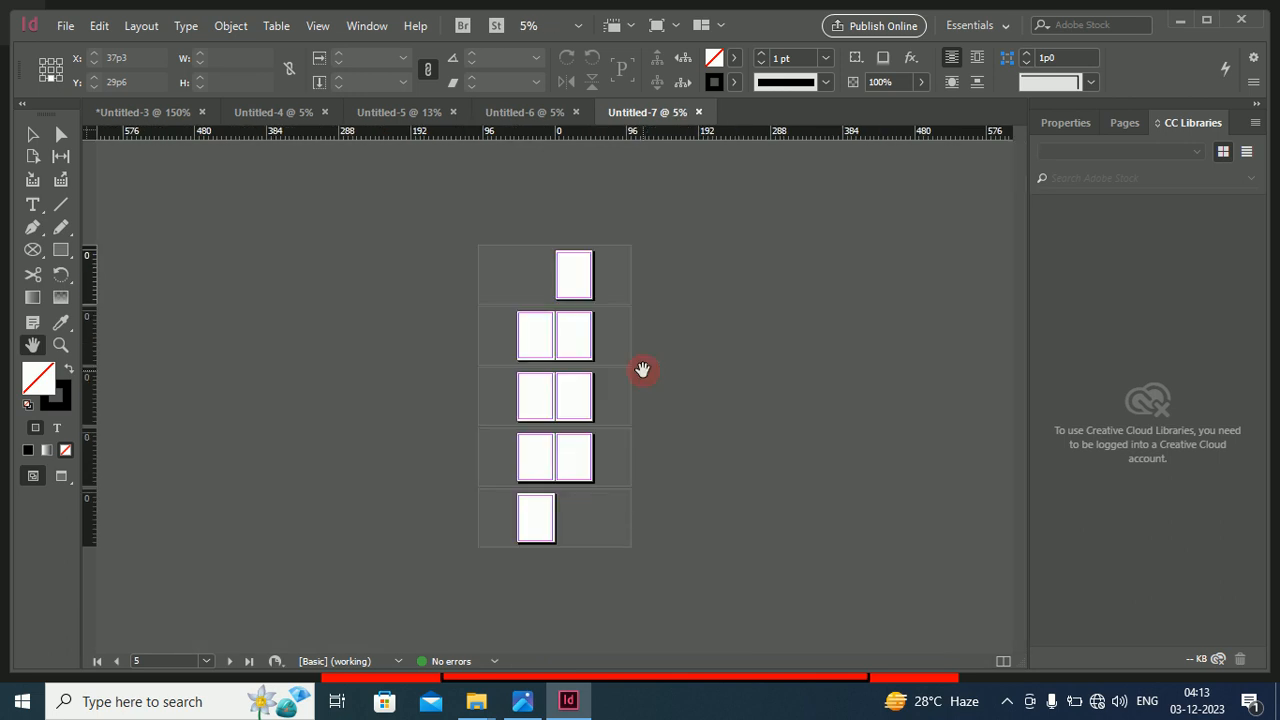
Switch between the 8-page A4 and 8-page Letter documents to compare their facing-page spreads.
{"action": "left_click", "coordinate": [513, 118]}
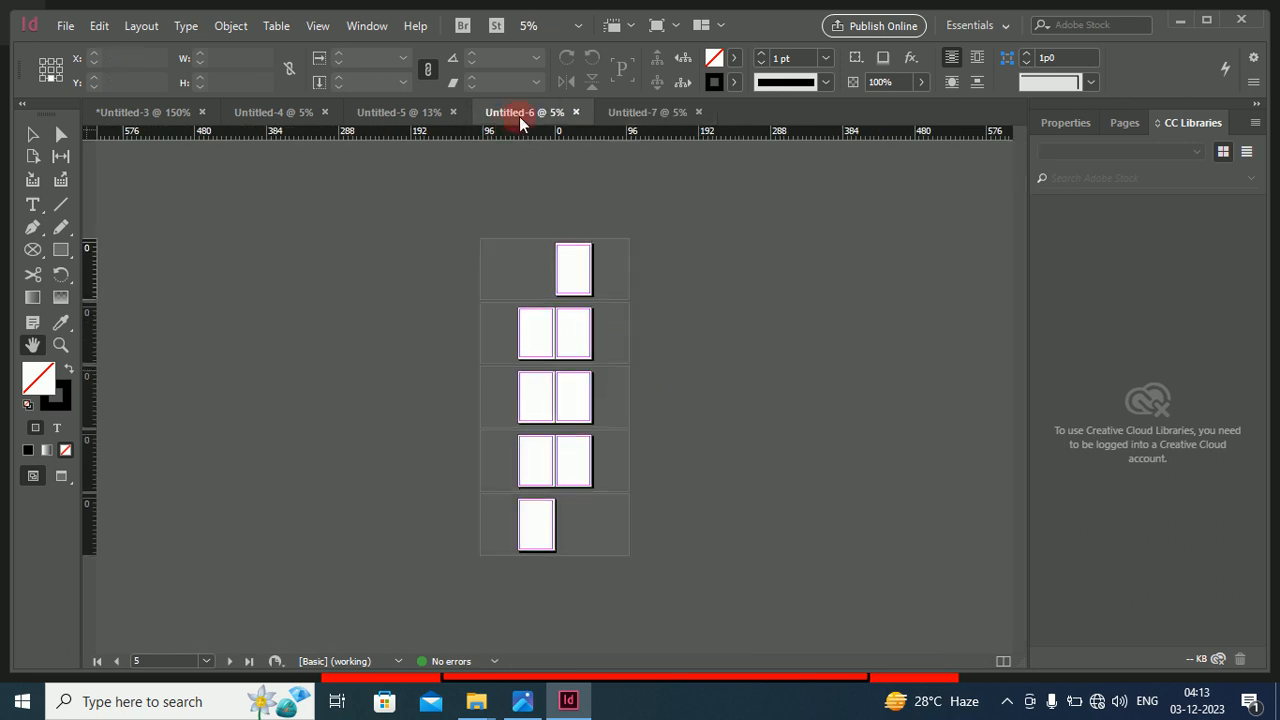
{"action": "left_click", "coordinate": [647, 115]}
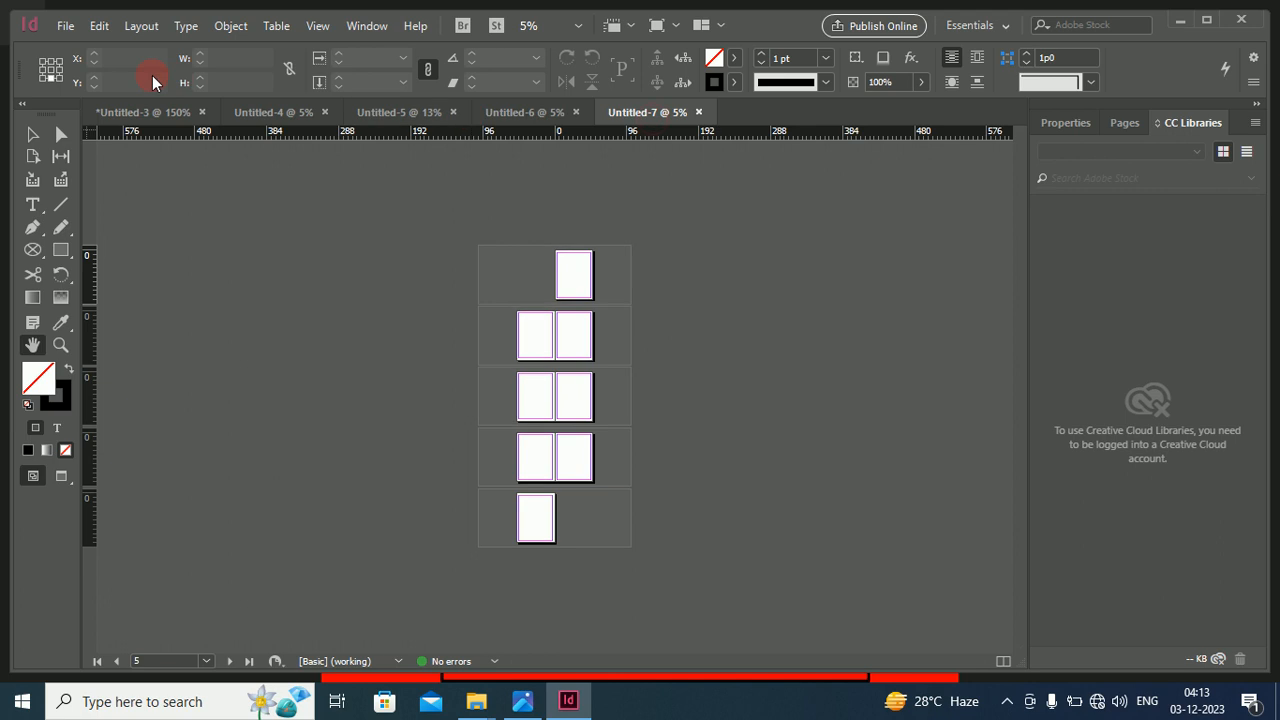
Create a new 8-page A4 print document with facing pages turned off.
{"action": "left_click", "coordinate": [65, 34]}
{"action": "mouse_move", "coordinate": [140, 37]}
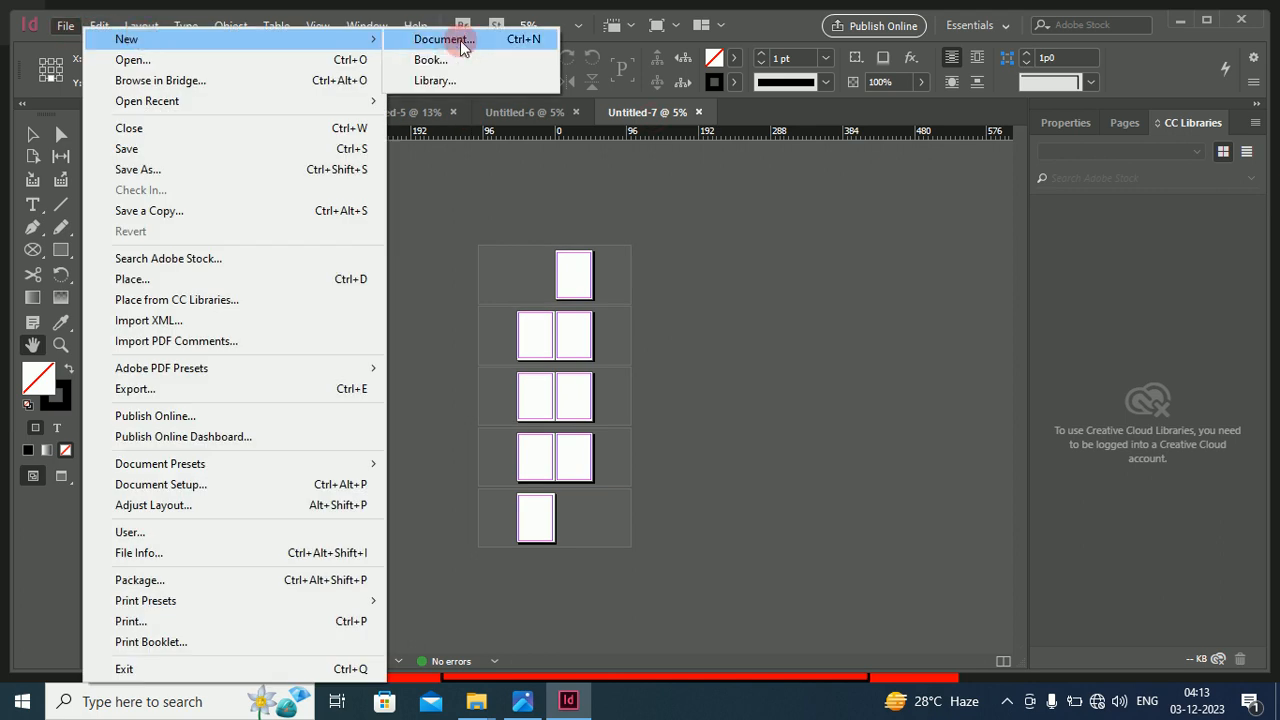
{"action": "left_click", "coordinate": [460, 43]}
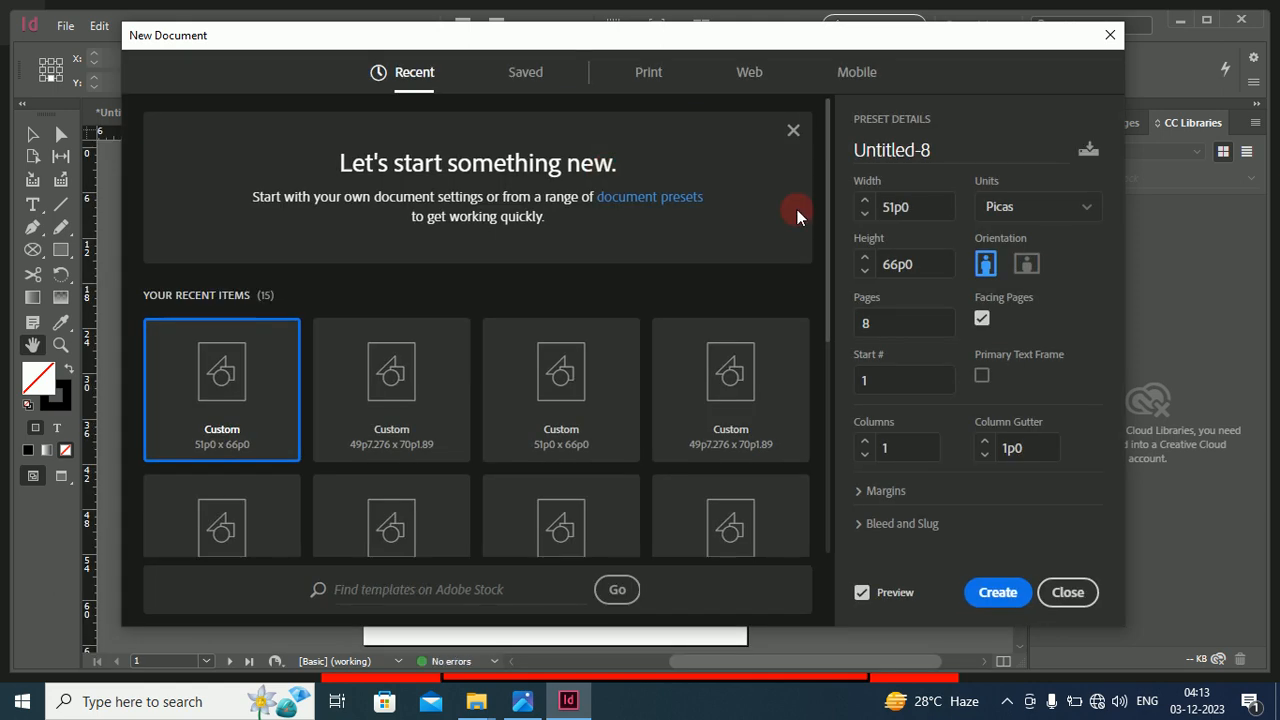
{"action": "left_click", "coordinate": [982, 318]}
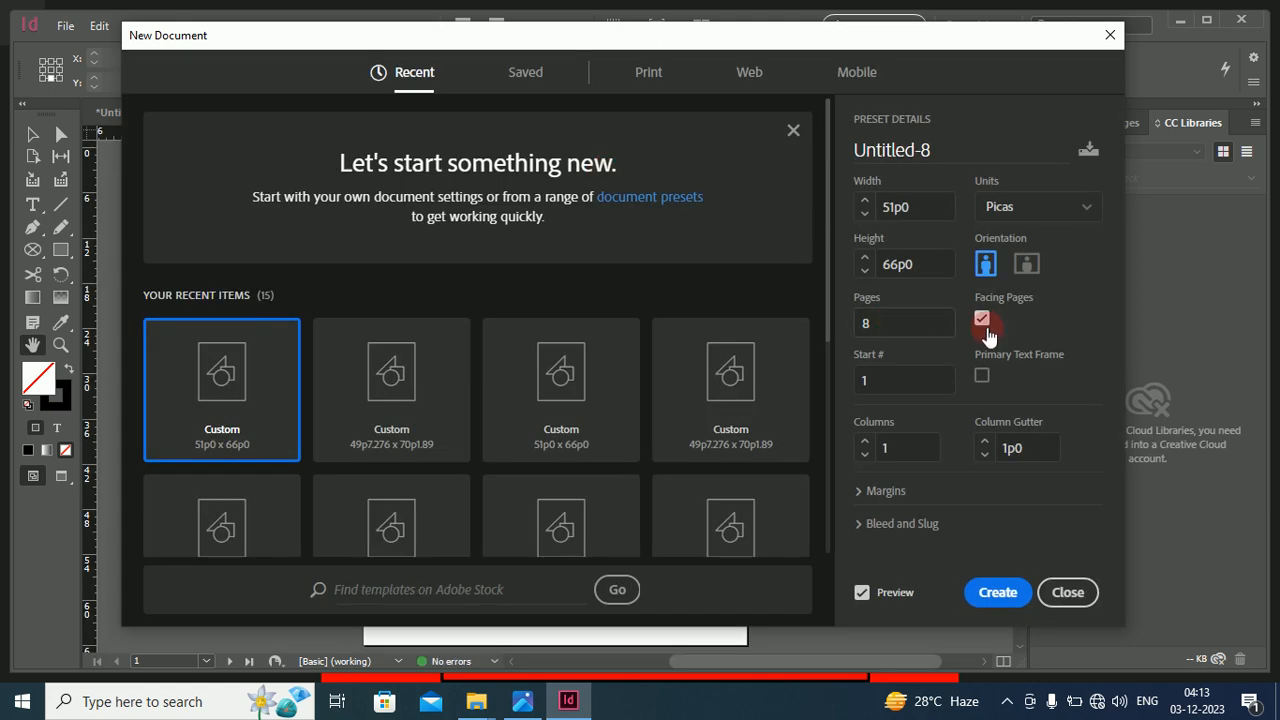
{"action": "left_click", "coordinate": [984, 321]}
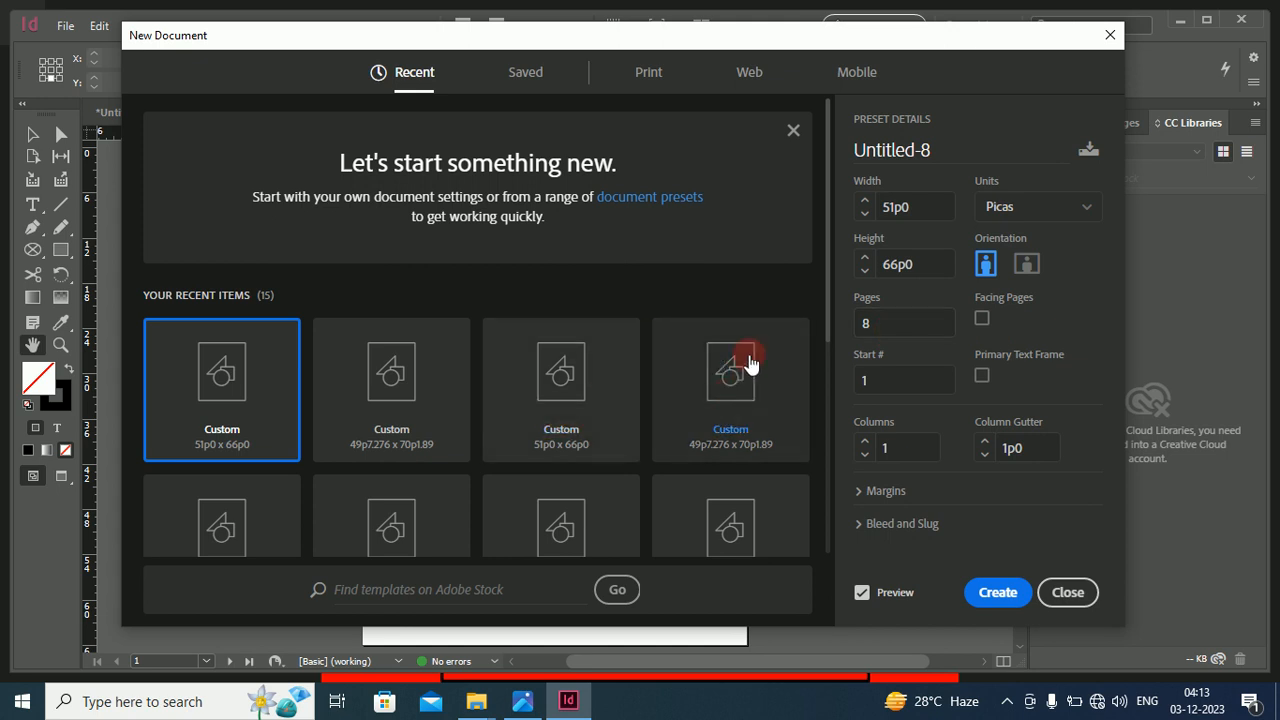
{"action": "left_click", "coordinate": [648, 78]}
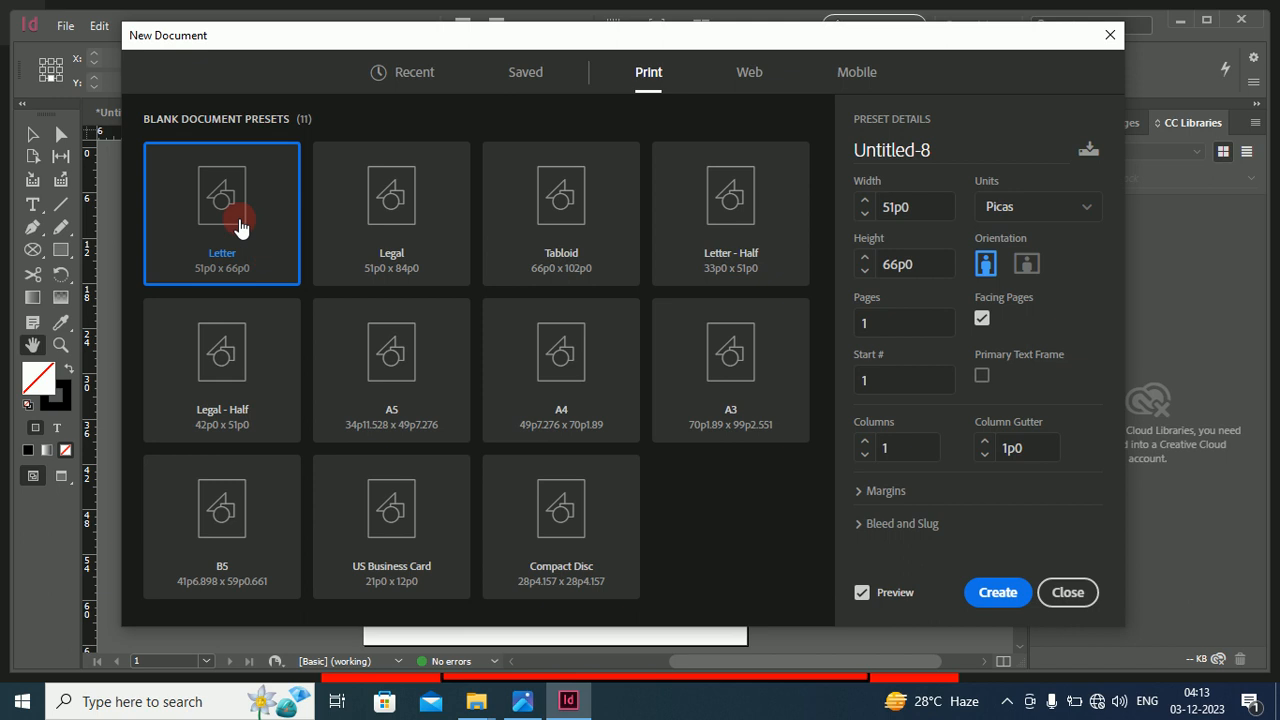
{"action": "left_click", "coordinate": [880, 332]}
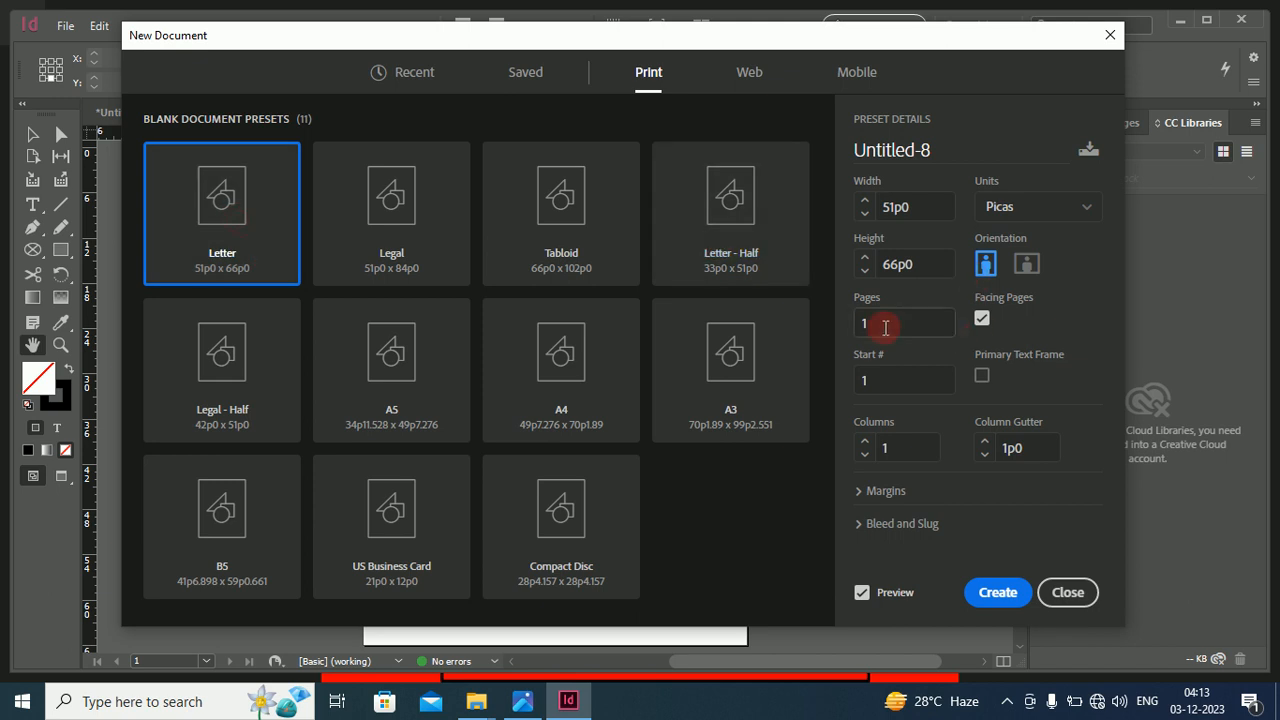
{"action": "left_click", "coordinate": [982, 319]}
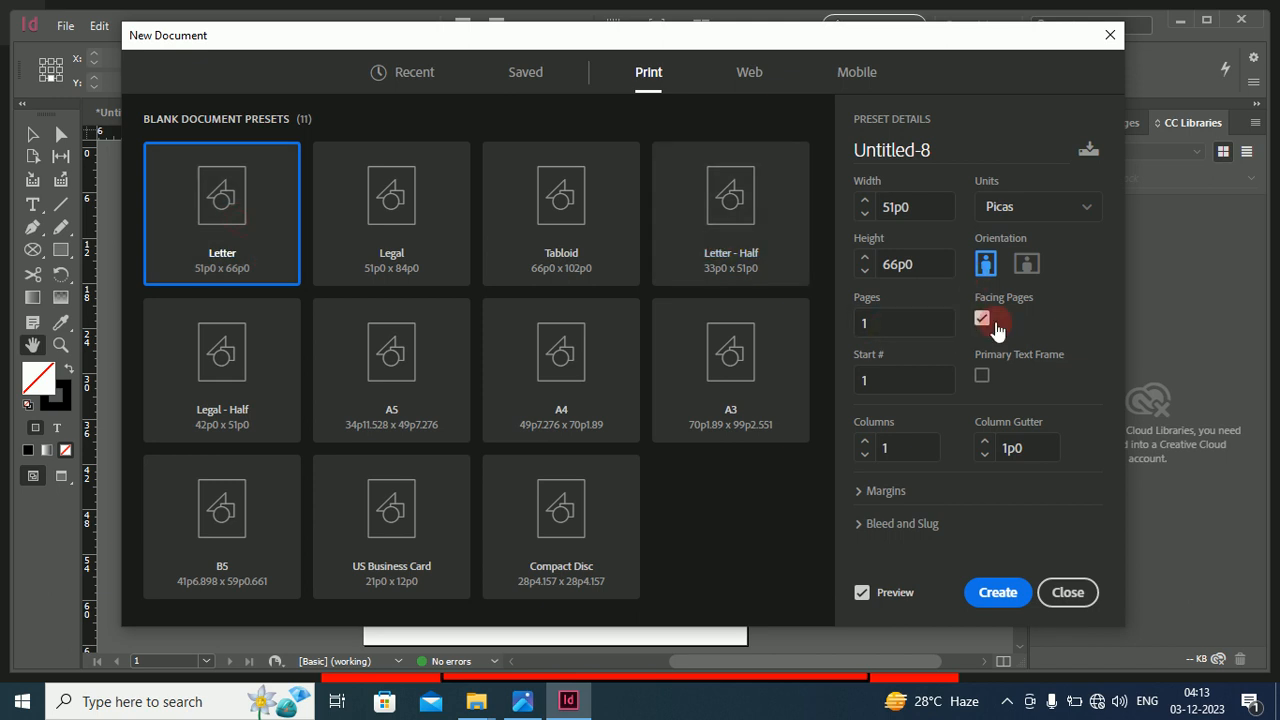
{"action": "left_click", "coordinate": [590, 405]}
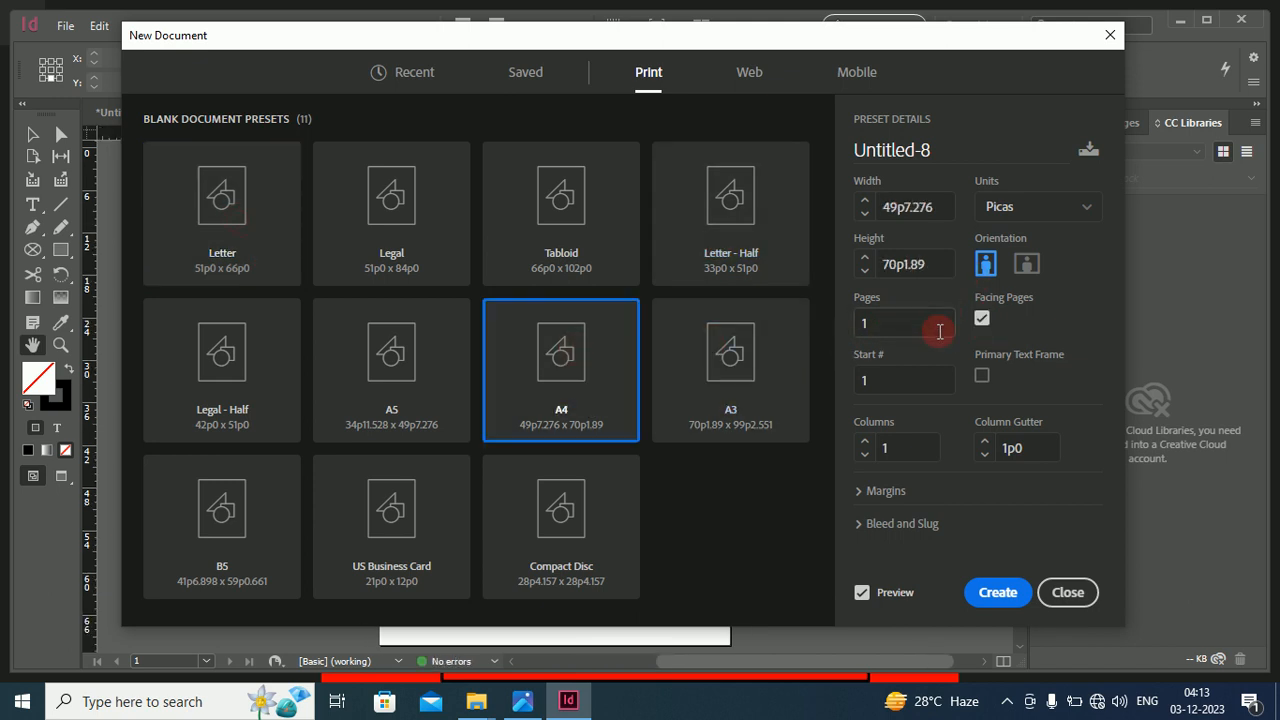
{"action": "left_click", "coordinate": [982, 320]}
{"action": "left_click", "coordinate": [915, 323]}
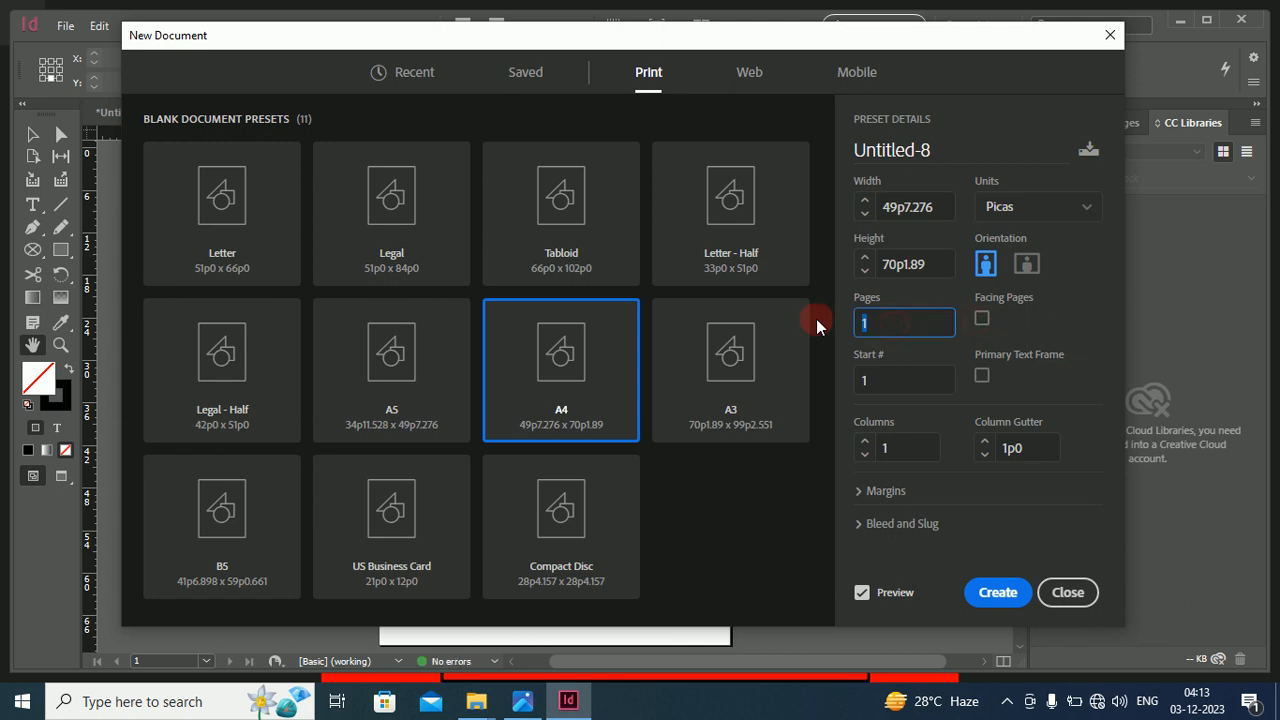
{"action": "type", "text": "8"}
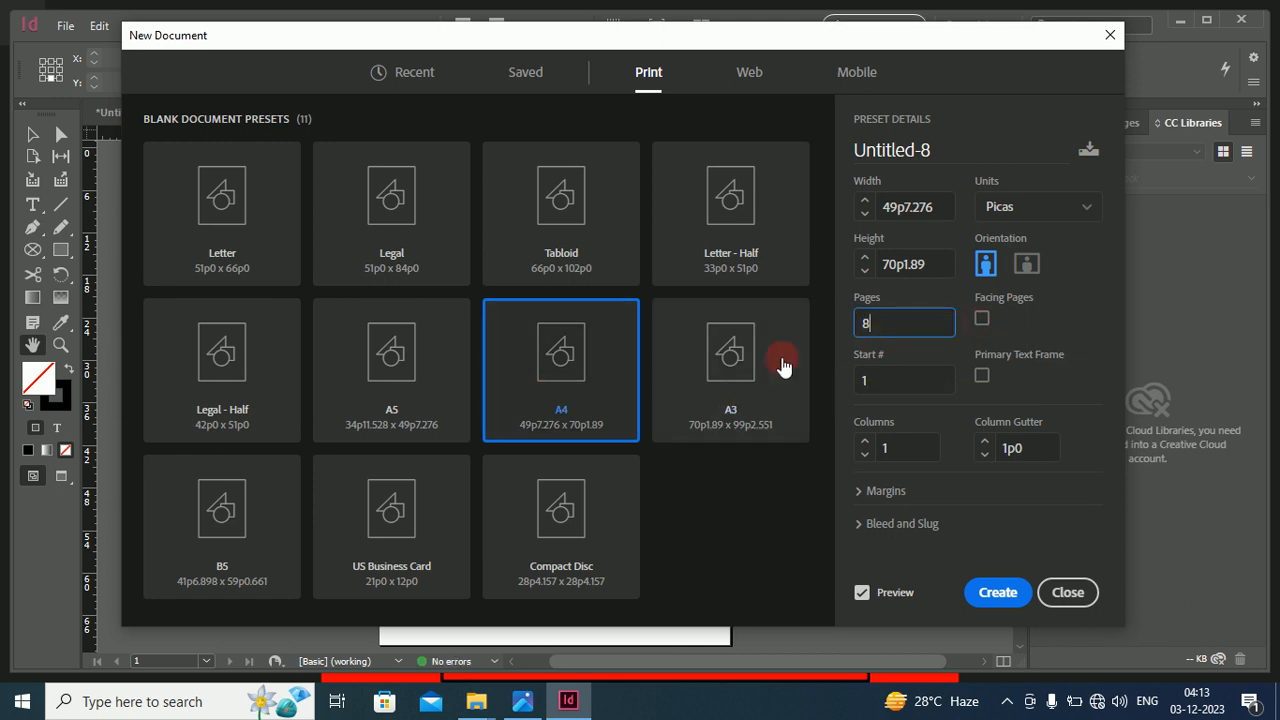
{"action": "left_click", "coordinate": [1000, 601]}
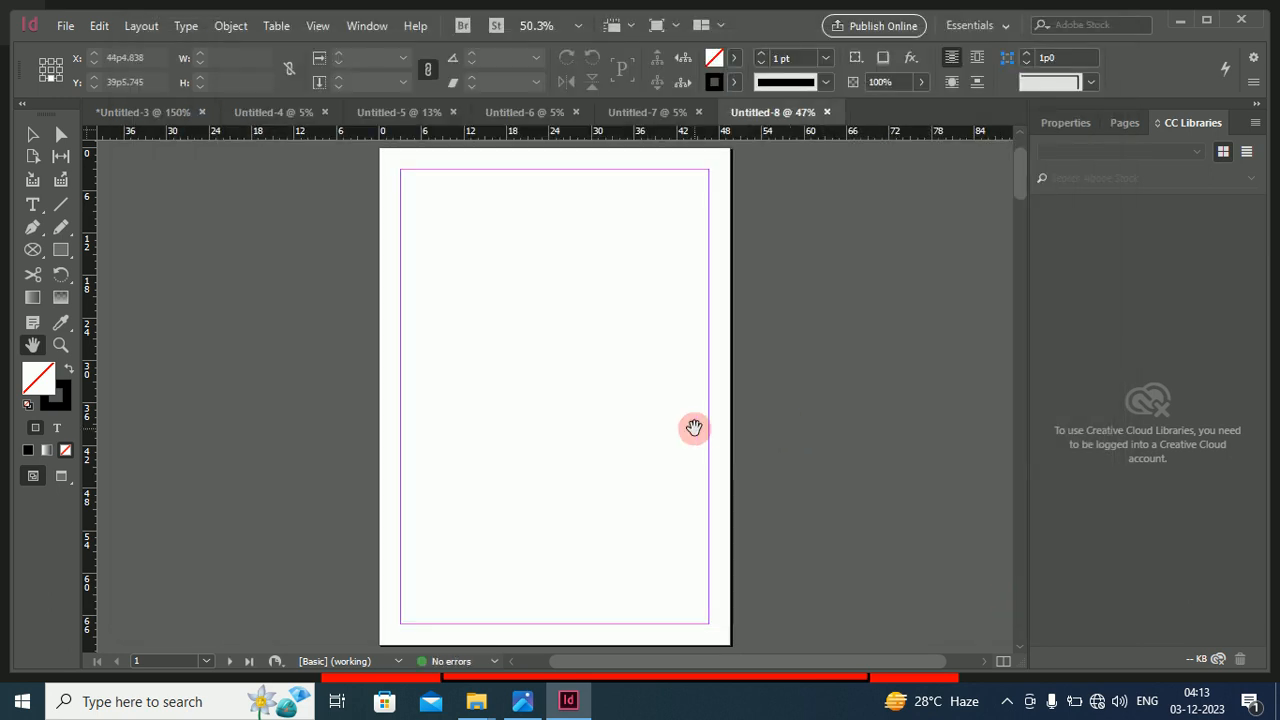
Zoom out to 5% to examine how the new A4 document's single pages are arranged.
{"action": "scroll", "coordinate": [694, 428], "scroll_direction": "down", "scroll_amount": 3}
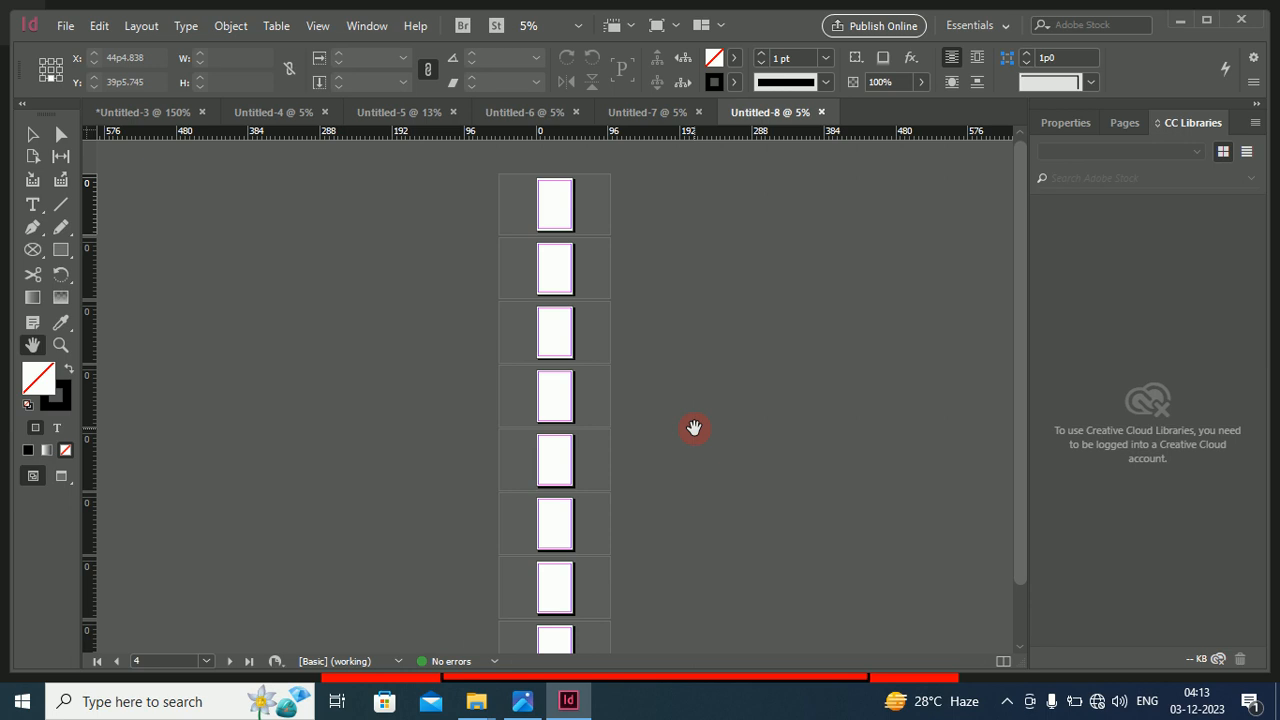
{"action": "scroll", "coordinate": [691, 303], "scroll_direction": "down", "scroll_amount": 2}
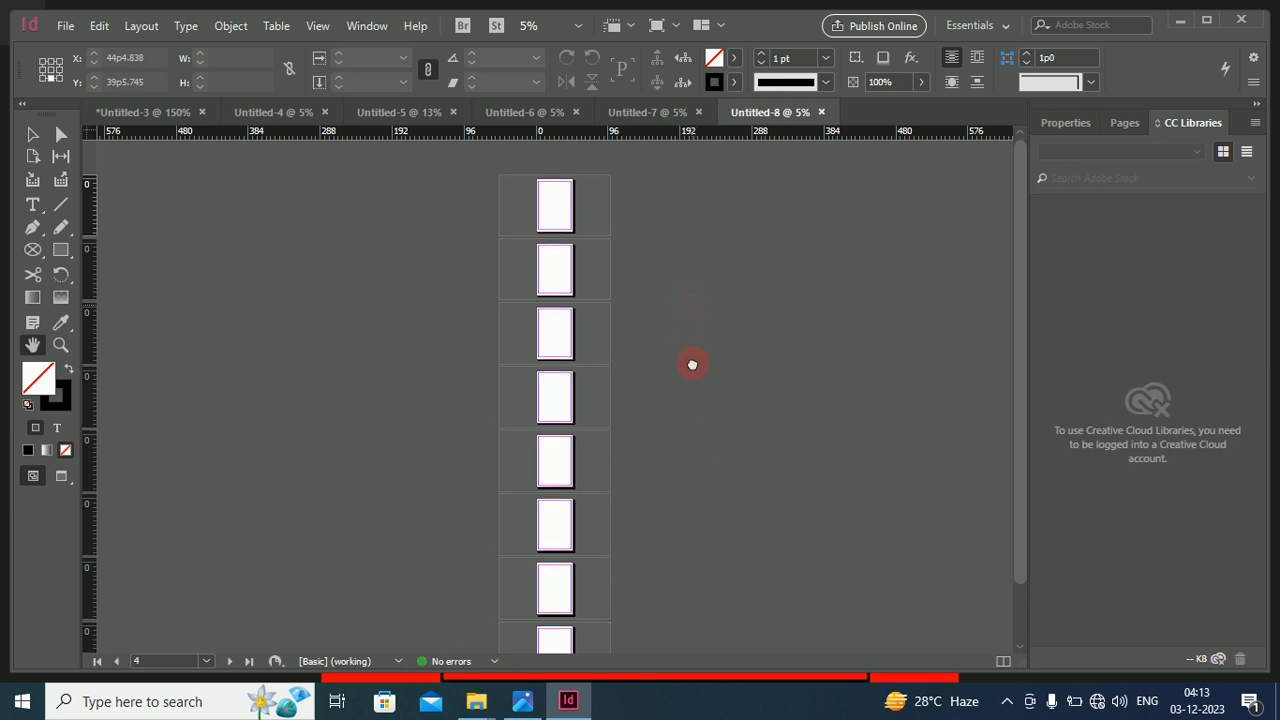
{"action": "scroll", "coordinate": [687, 270], "scroll_direction": "up", "scroll_amount": 1}
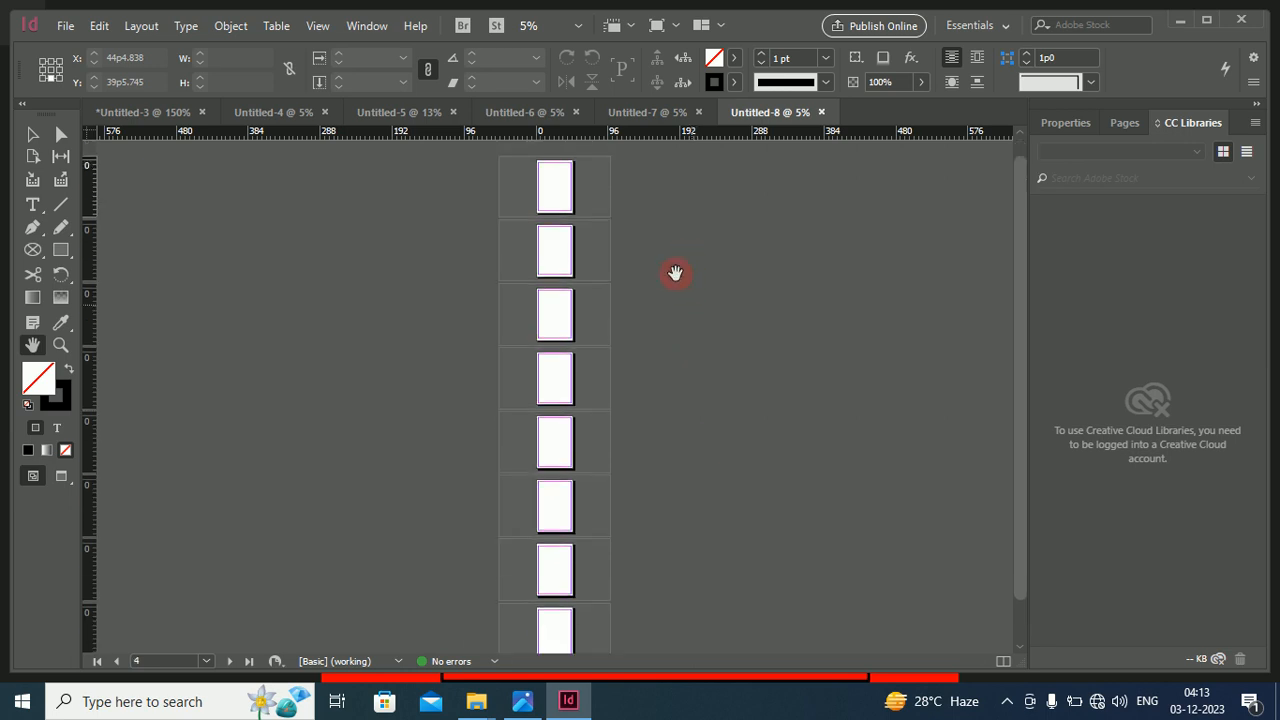